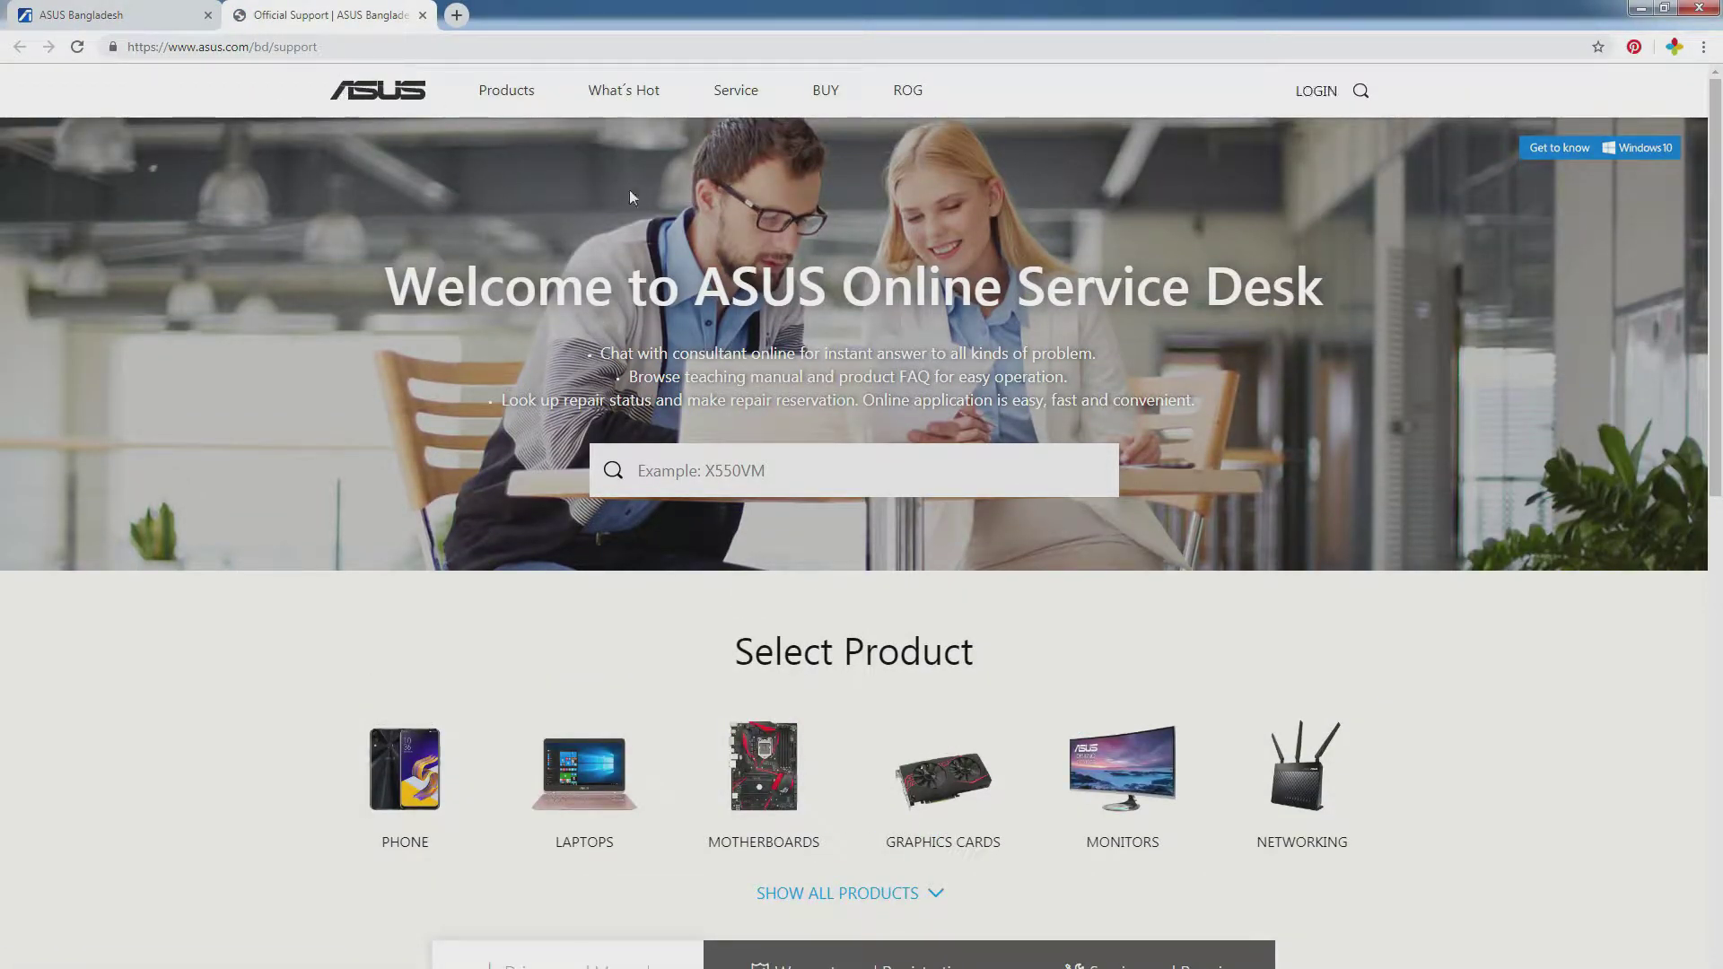
scroll(629, 196, "down", 2)
scroll(630, 270, "down", 1)
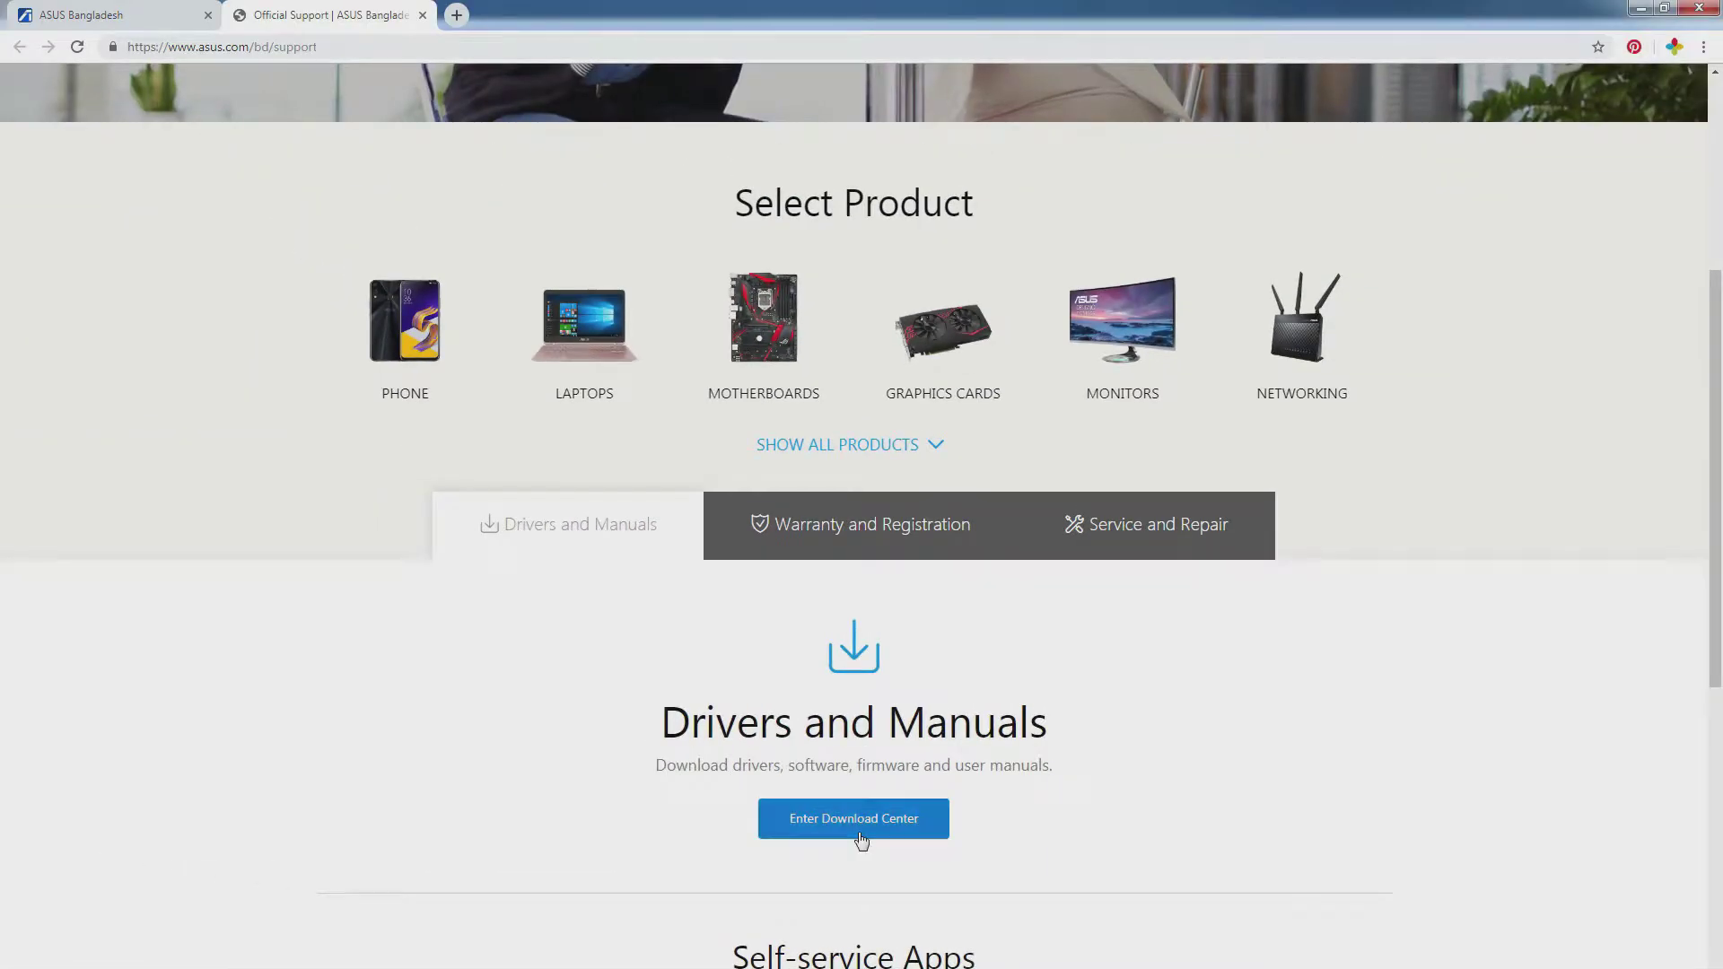
Select Networking > Wireless Routers > WL-500gP V2 in the ASUS Download Center.
left_click(861, 835)
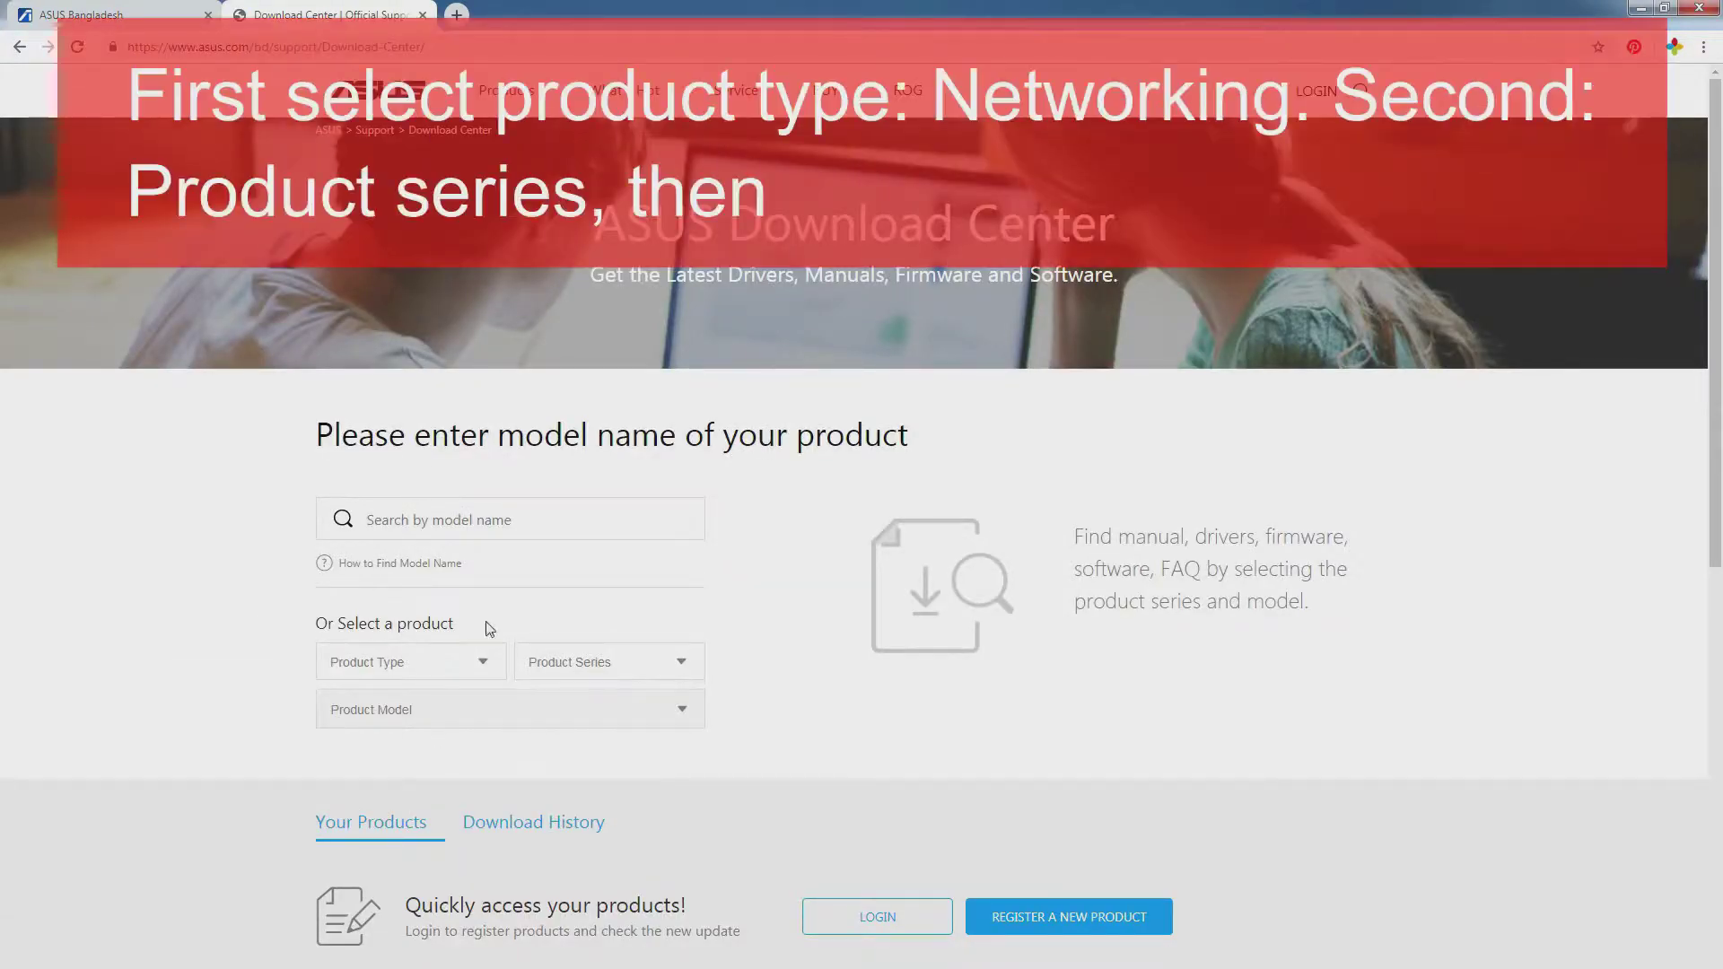
left_click(487, 676)
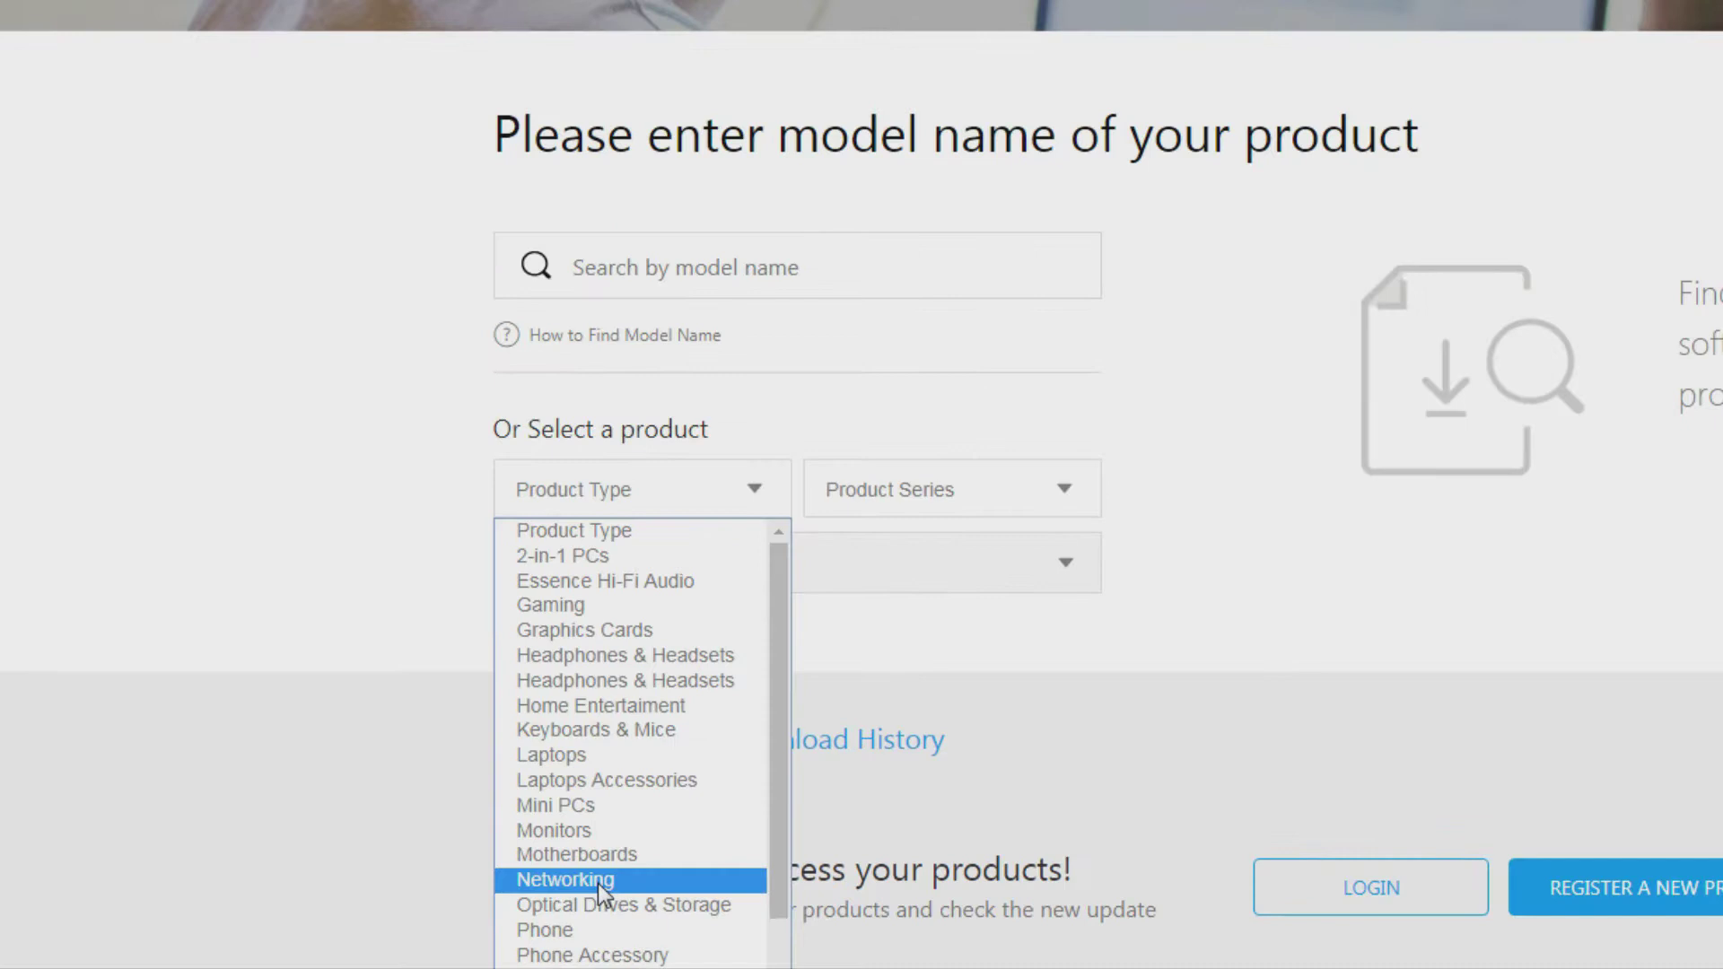
left_click(598, 884)
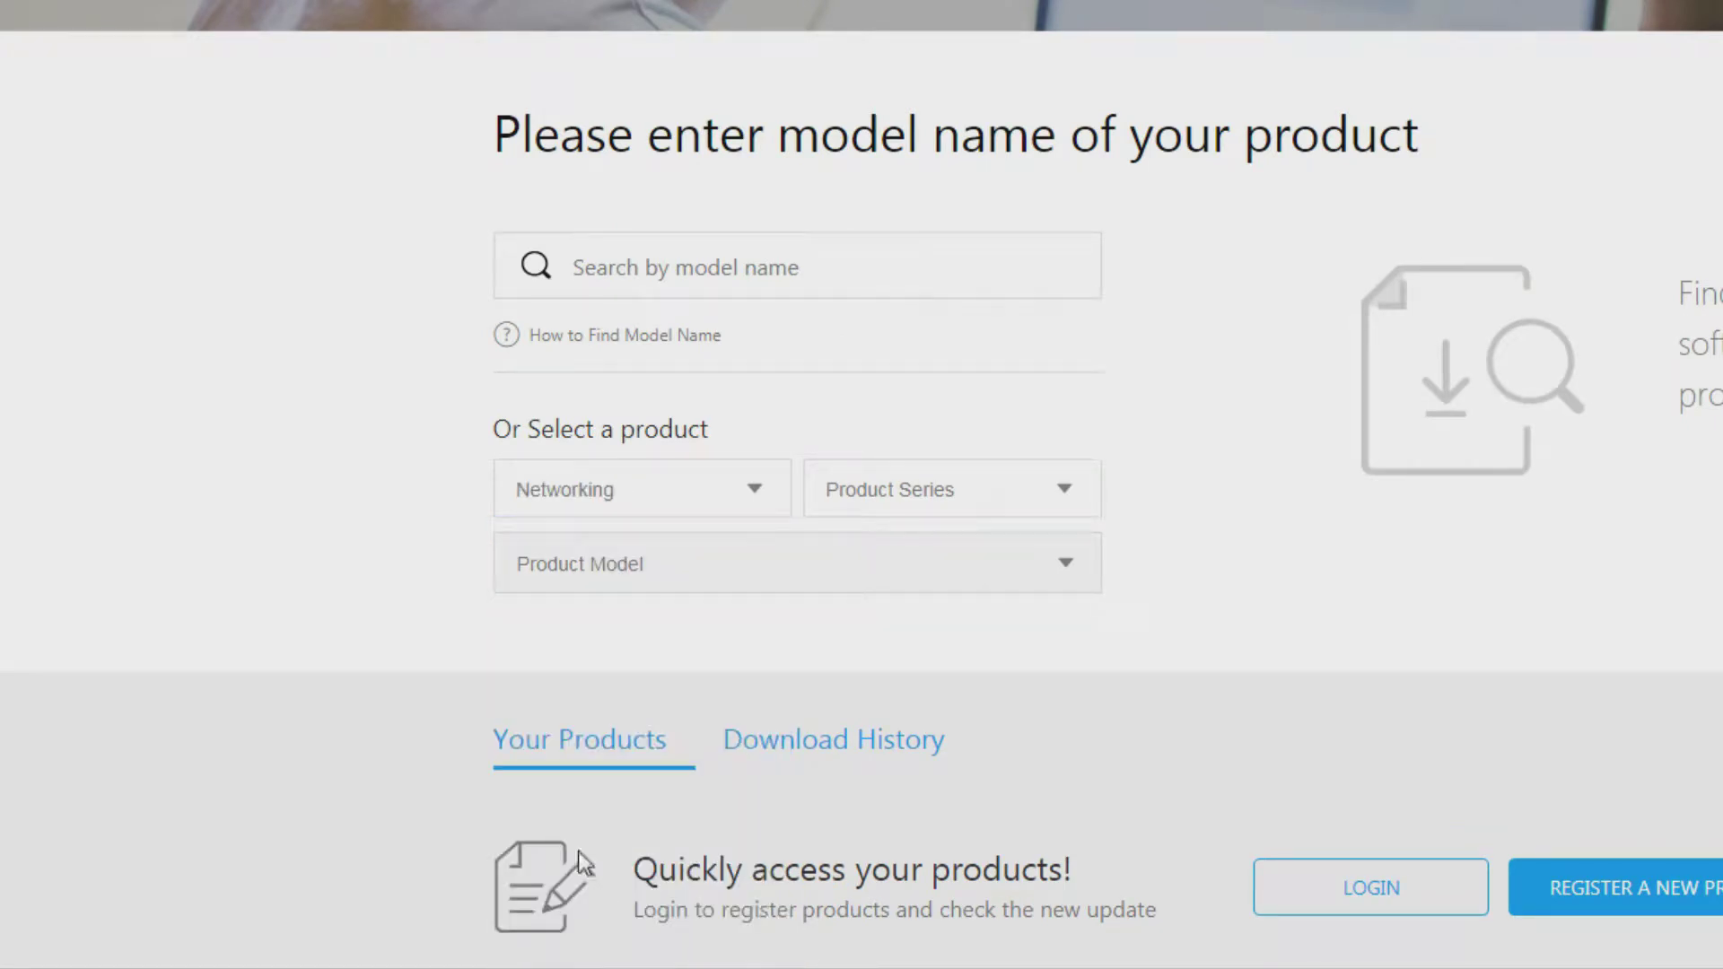
left_click(1075, 500)
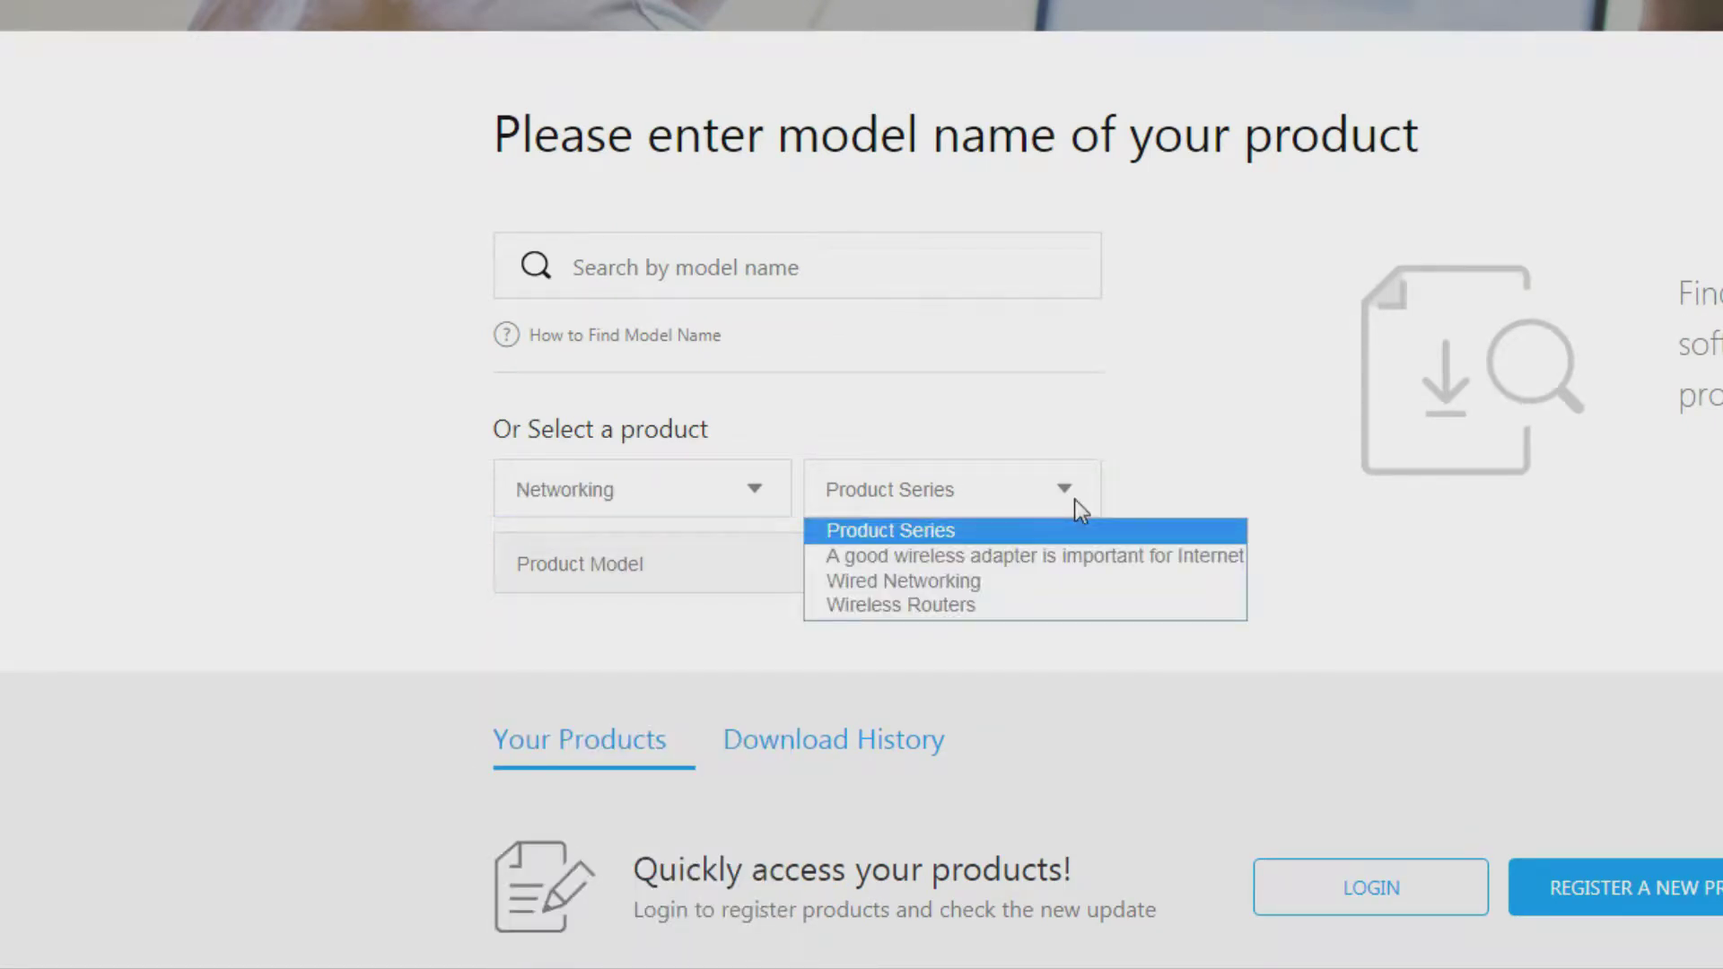
left_click(982, 606)
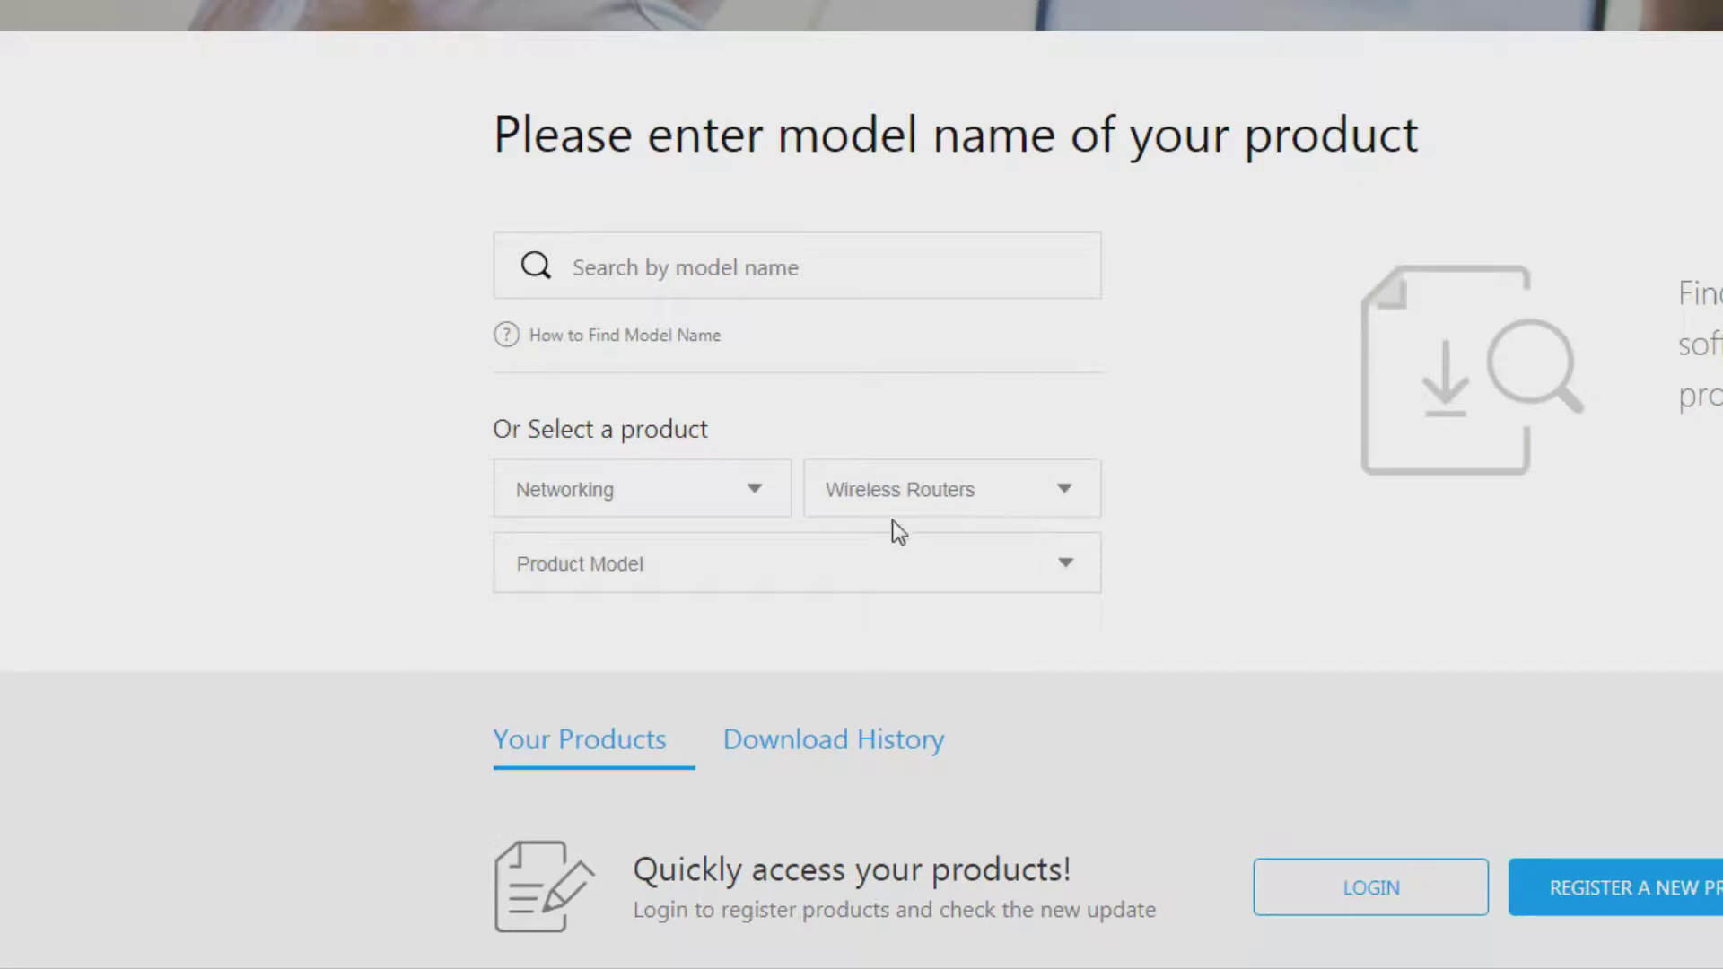
left_click(1073, 566)
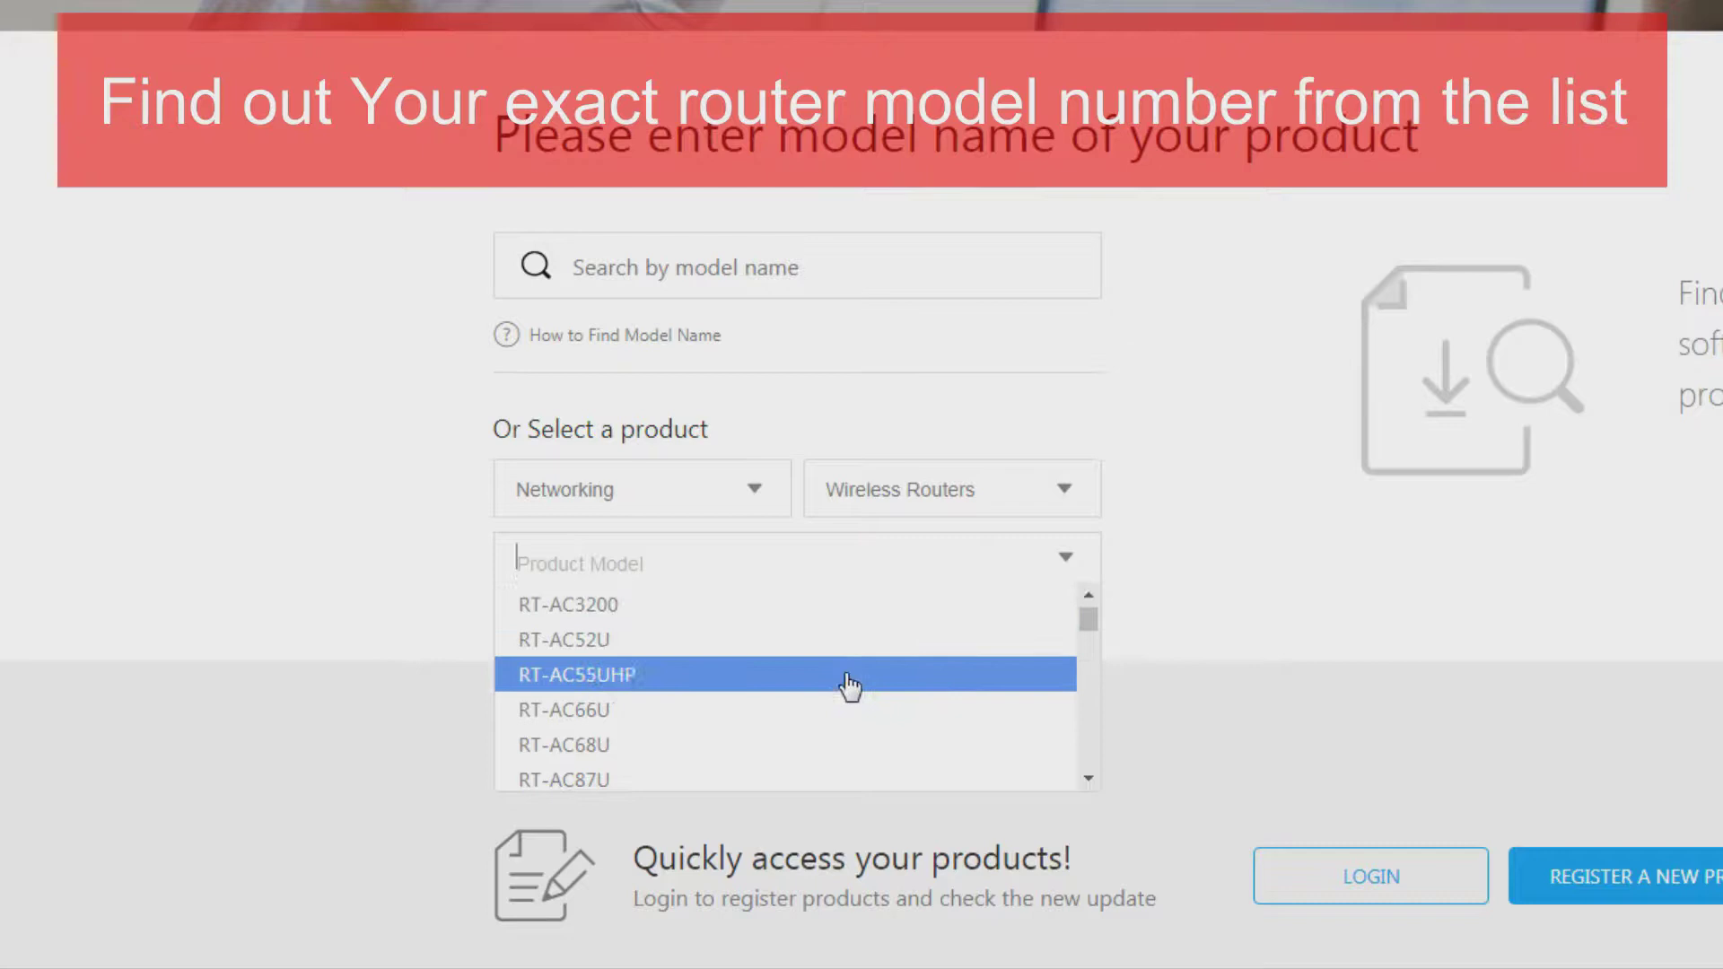
scroll(849, 687, "down", 5)
scroll(838, 713, "down", 3)
scroll(820, 736, "down", 5)
scroll(801, 735, "down", 3)
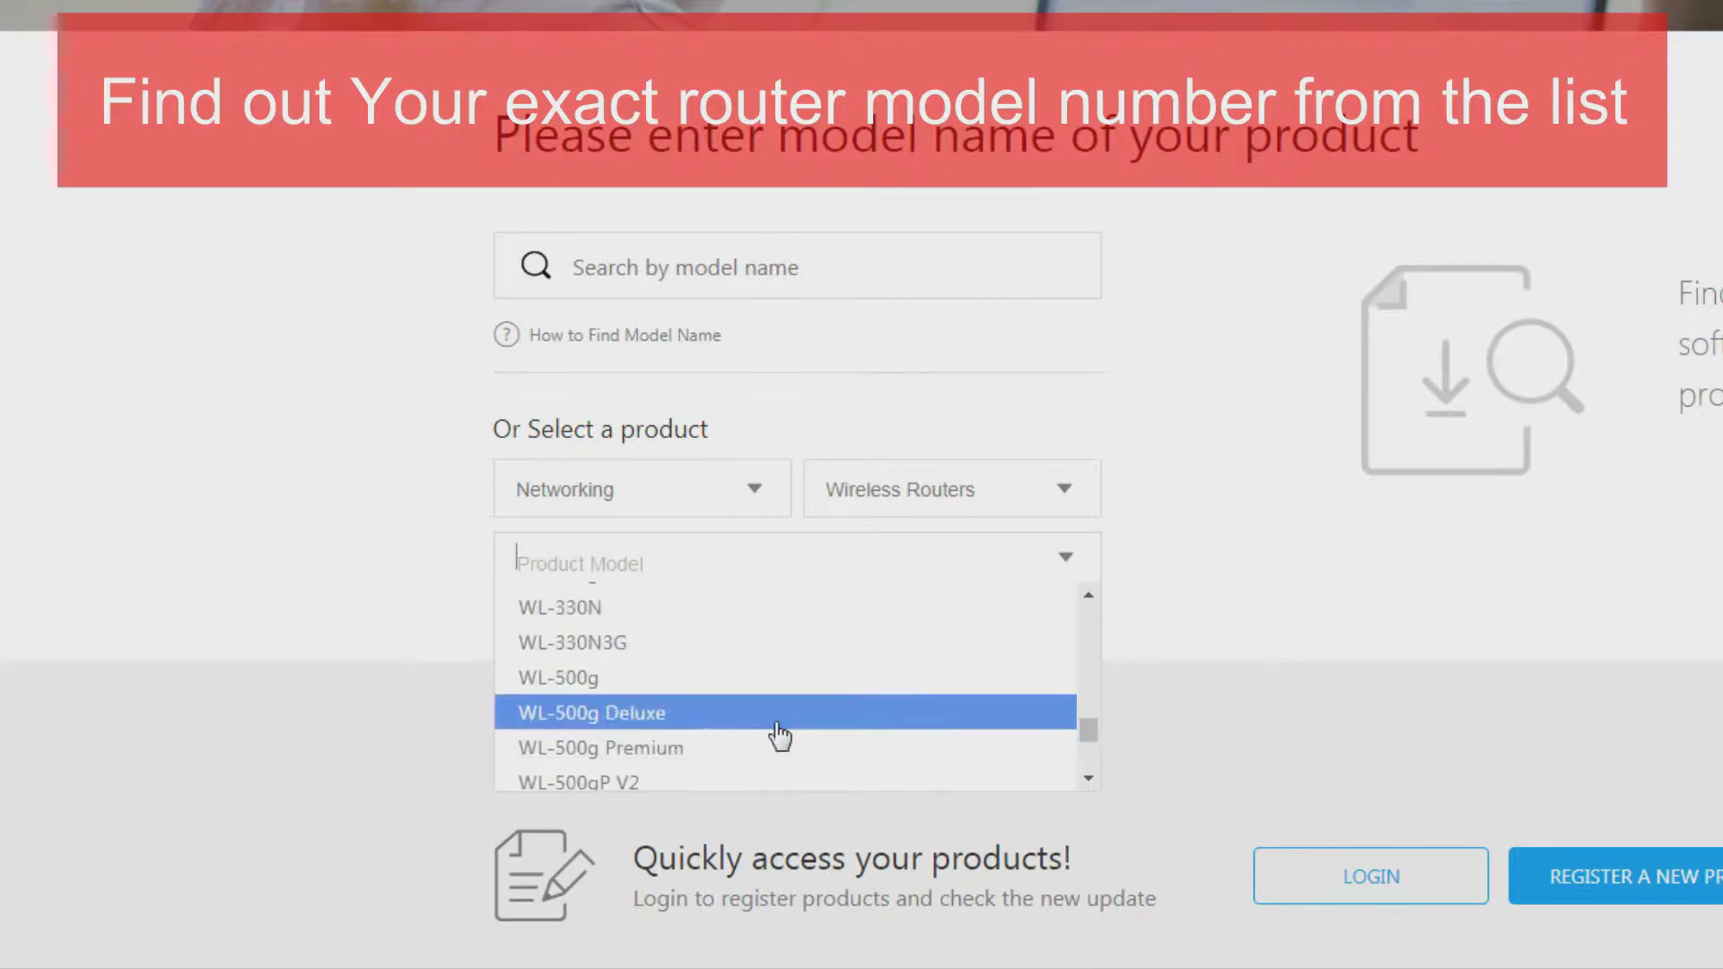
scroll(780, 735, "down", 2)
scroll(779, 741, "down", 2)
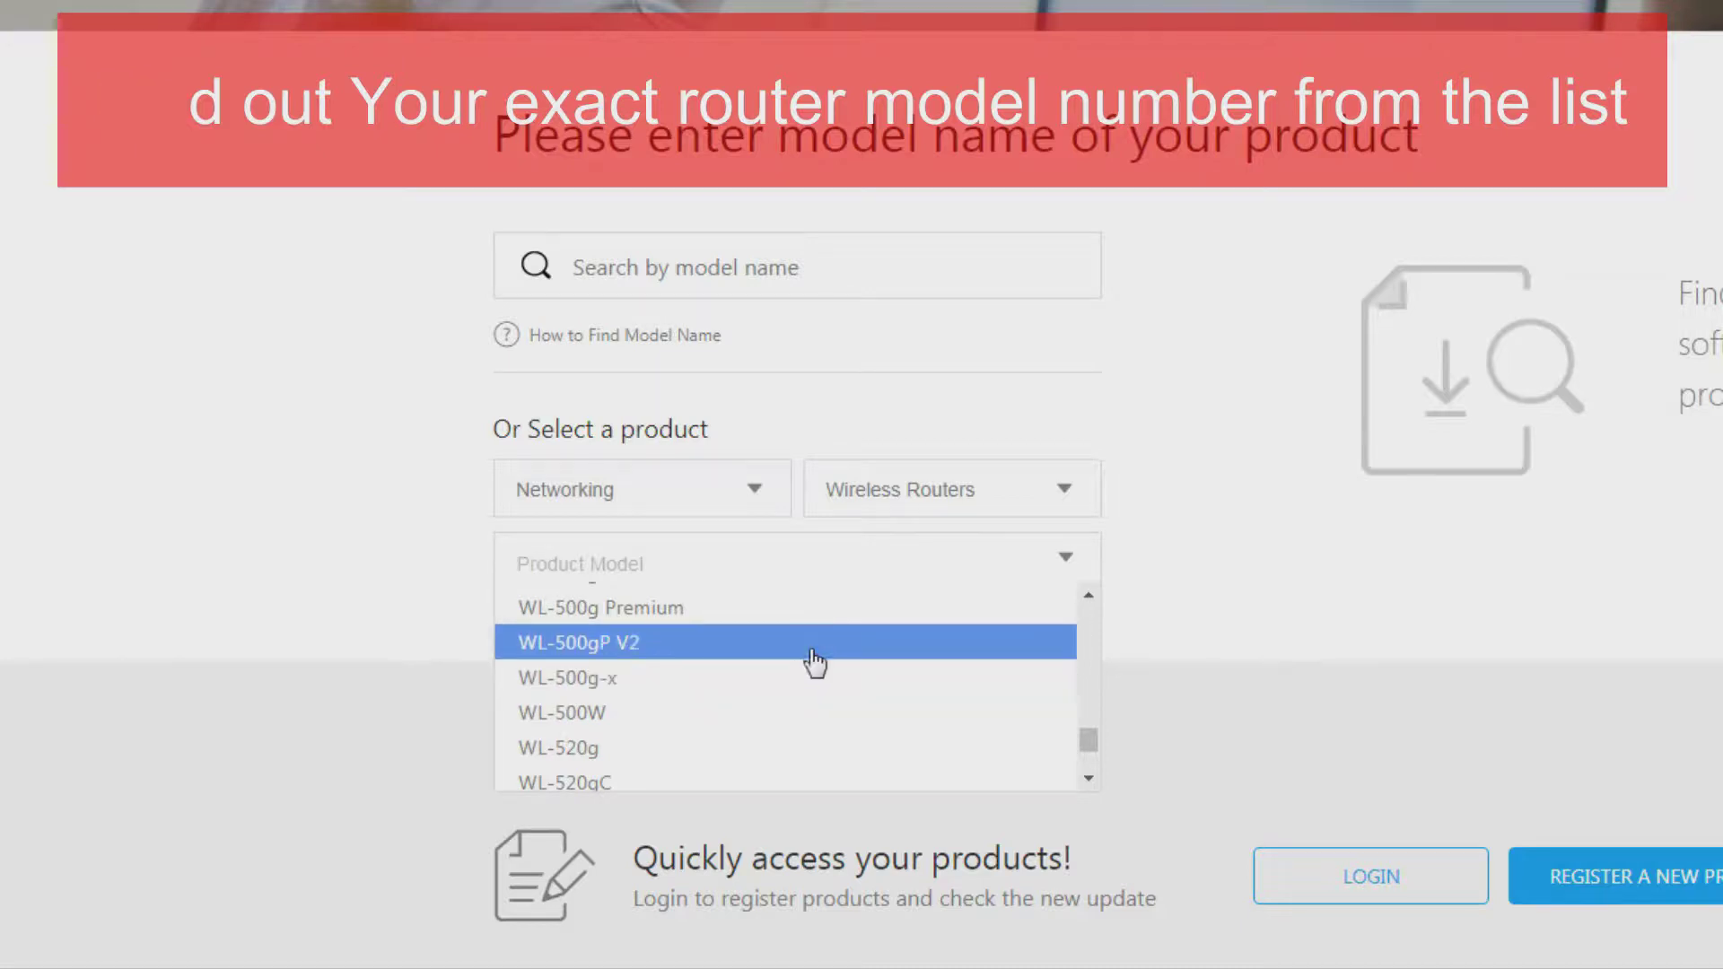
left_click(816, 660)
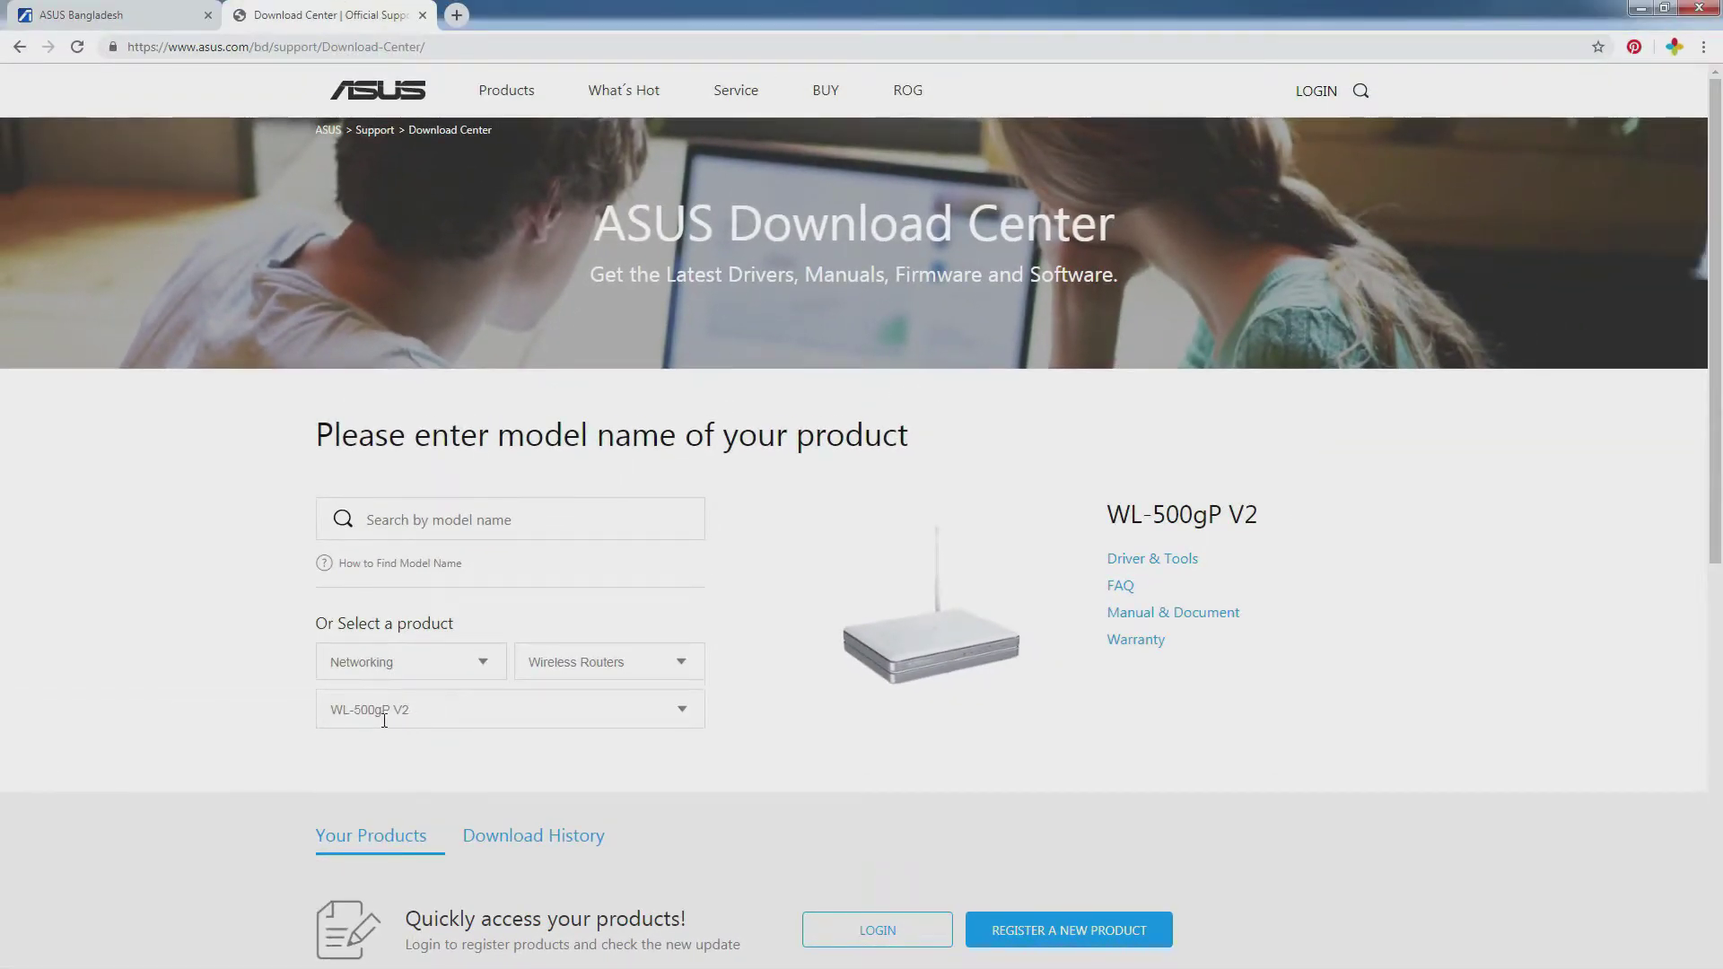
Download the 3.0.4.4 firmware zip from Driver & Tools with the OS set to Others.
left_click(1155, 564)
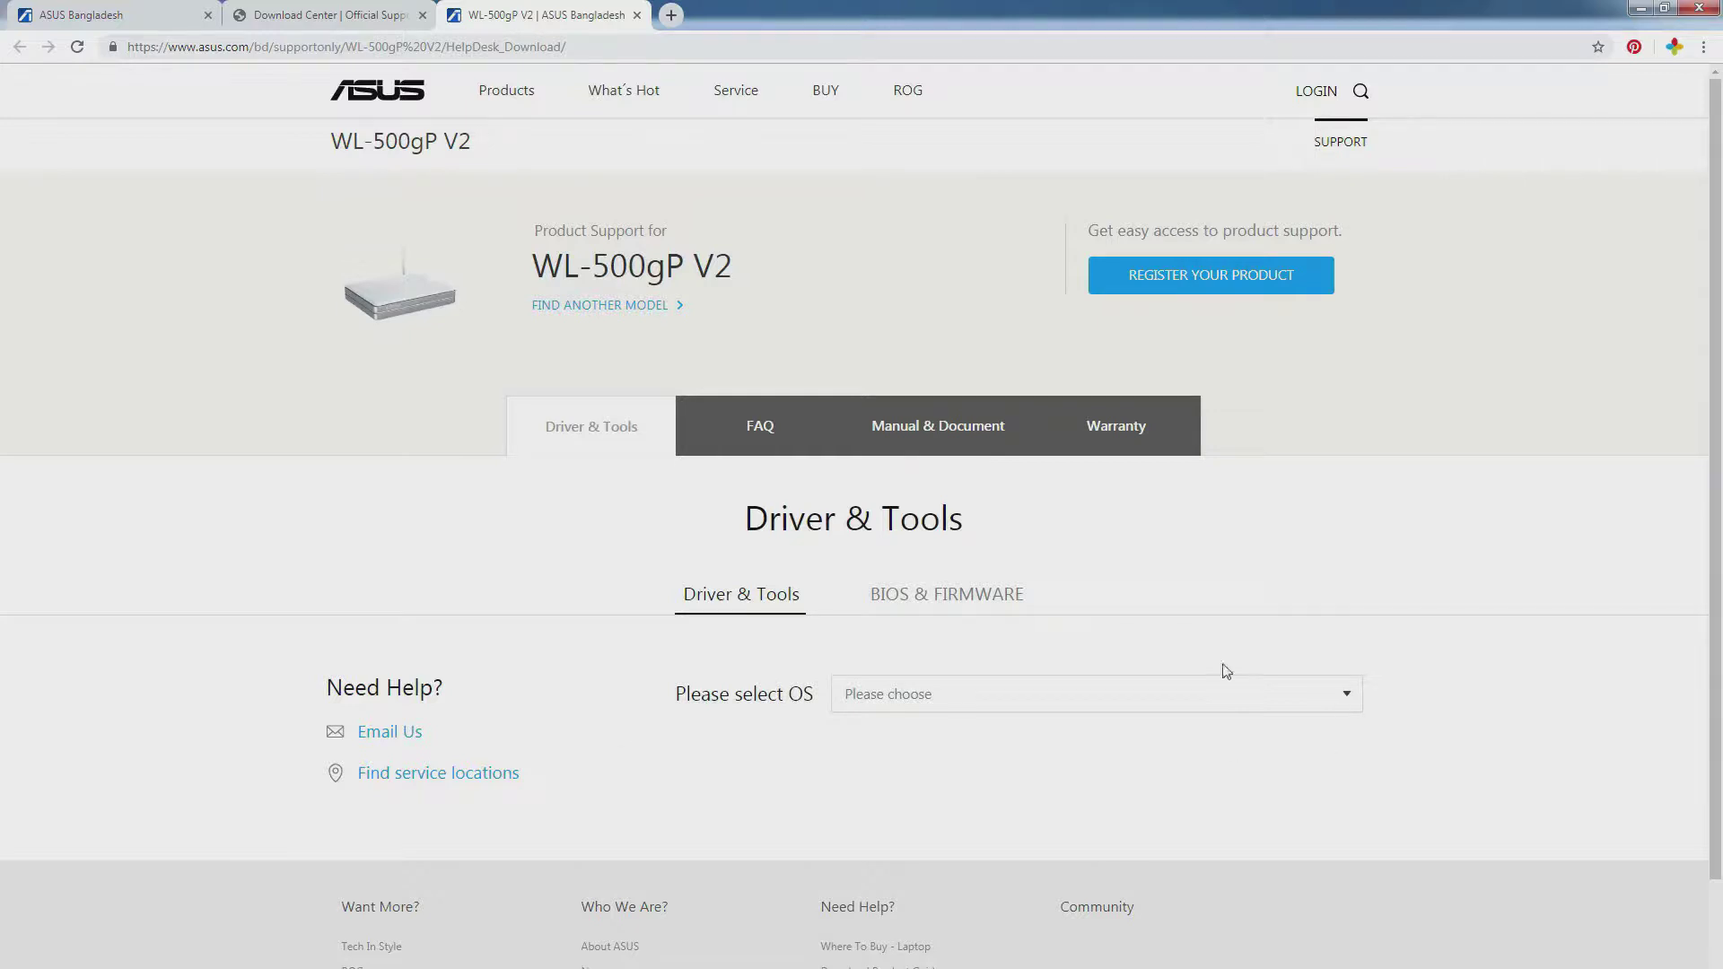
left_click(1348, 700)
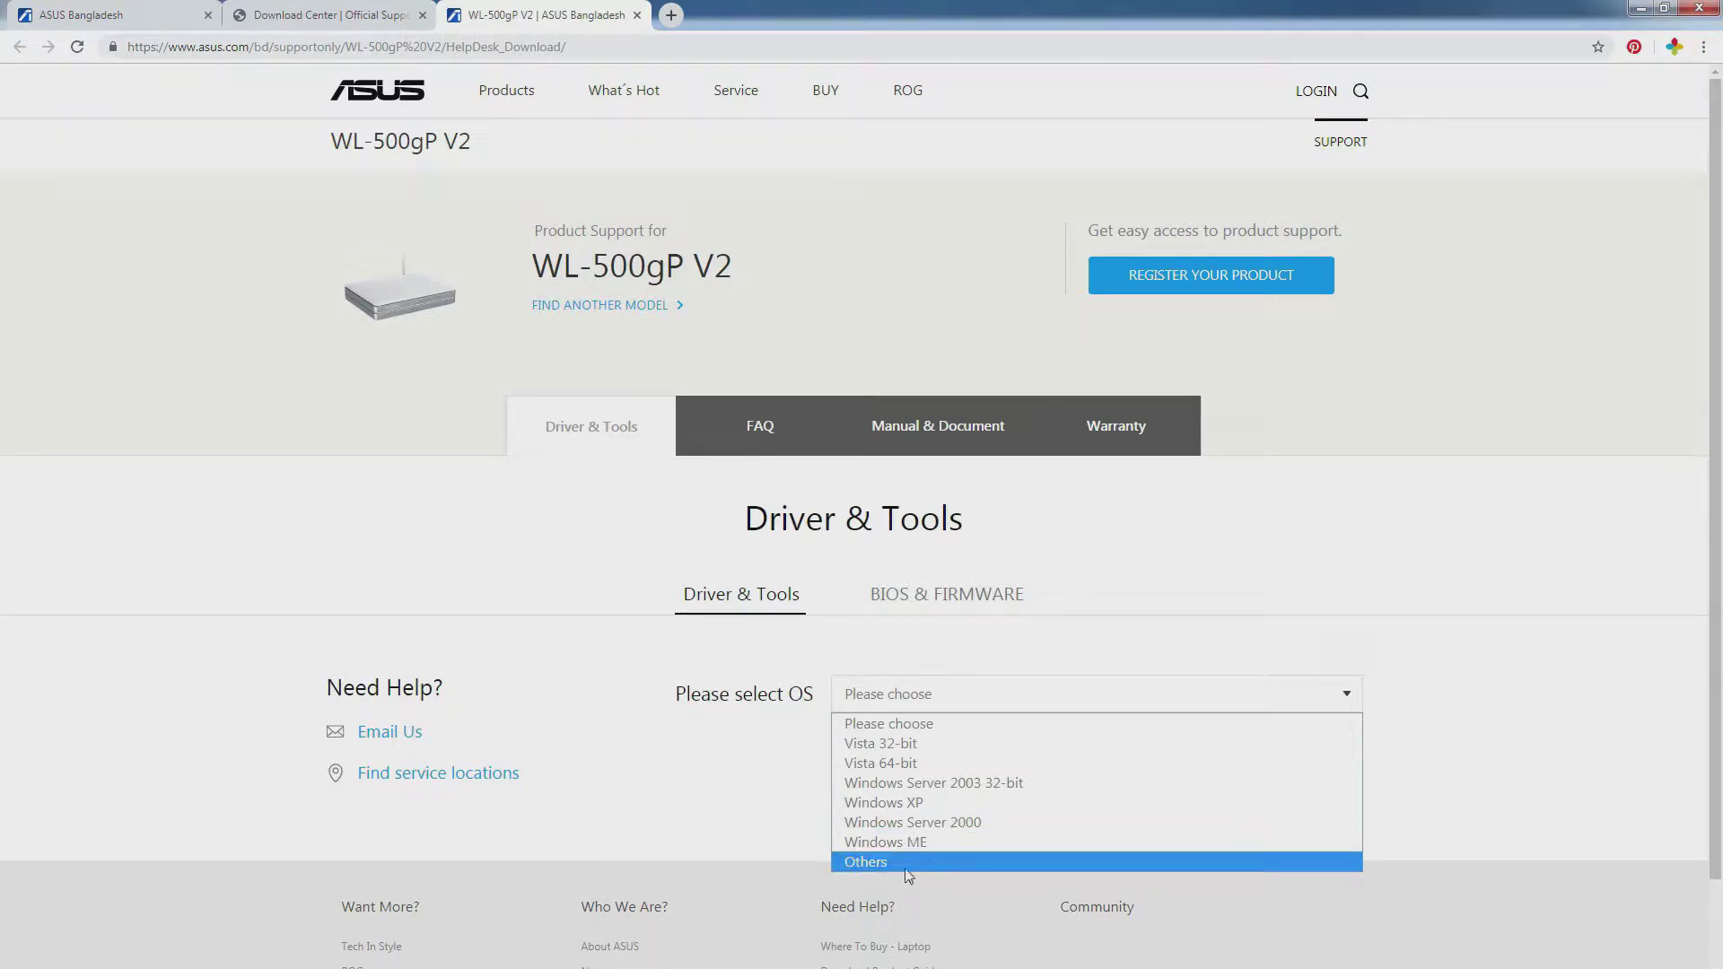
left_click(911, 863)
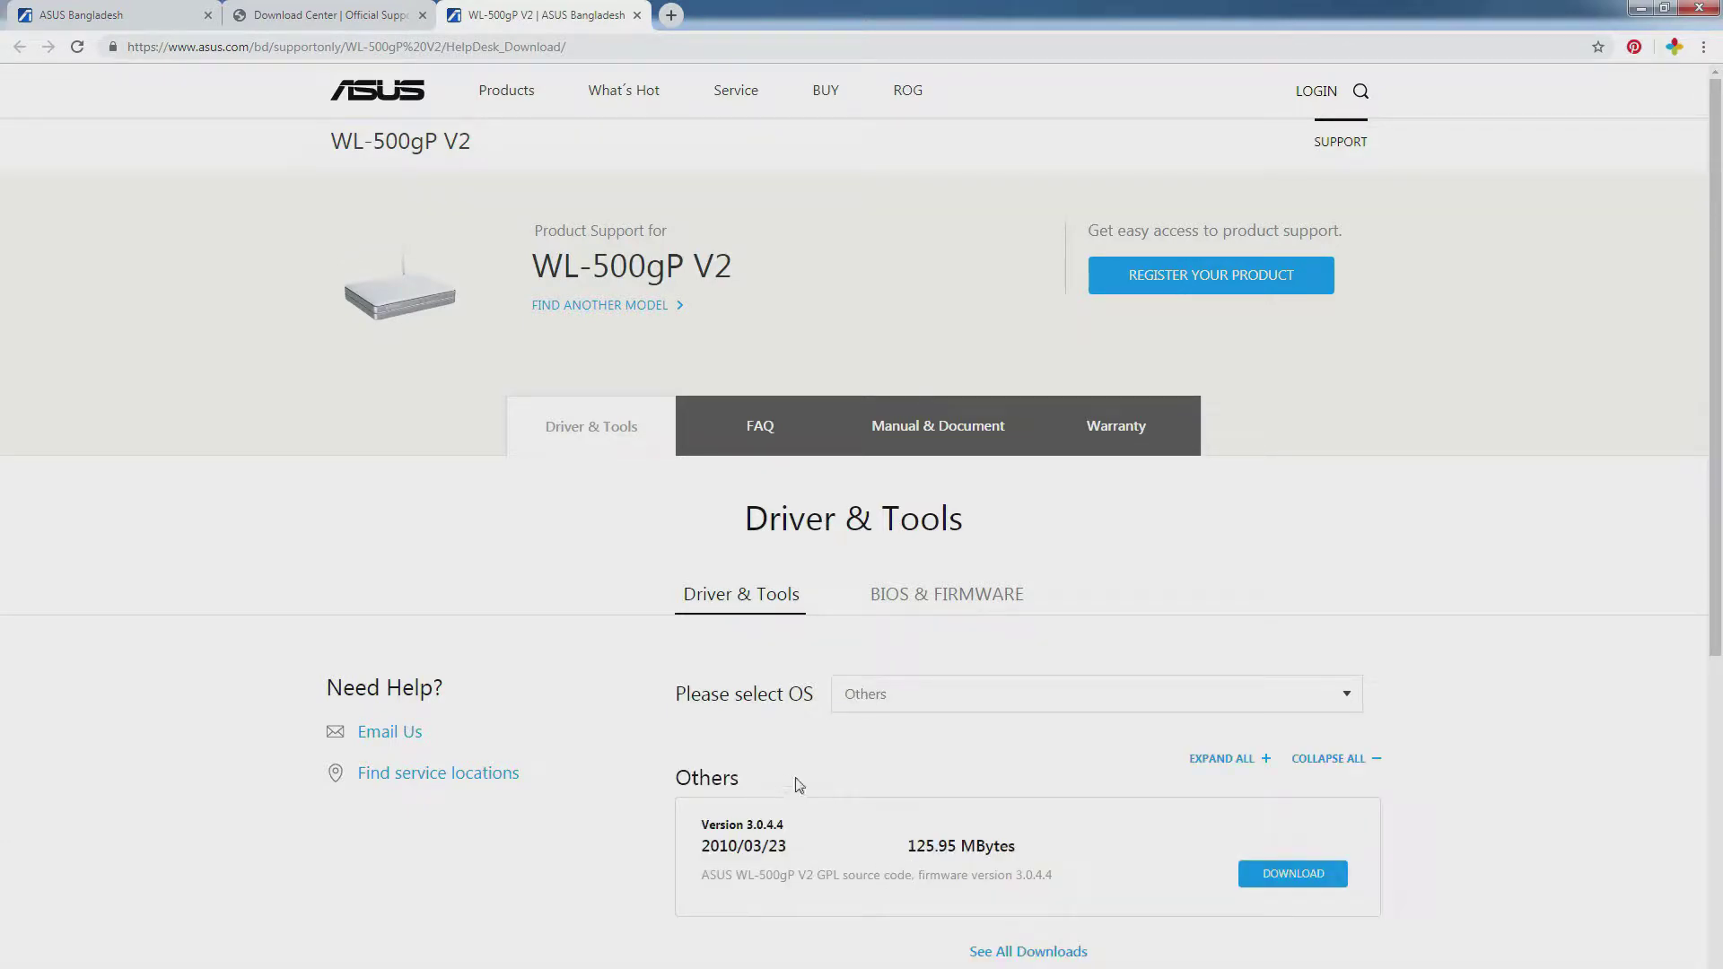
scroll(828, 765, "down", 2)
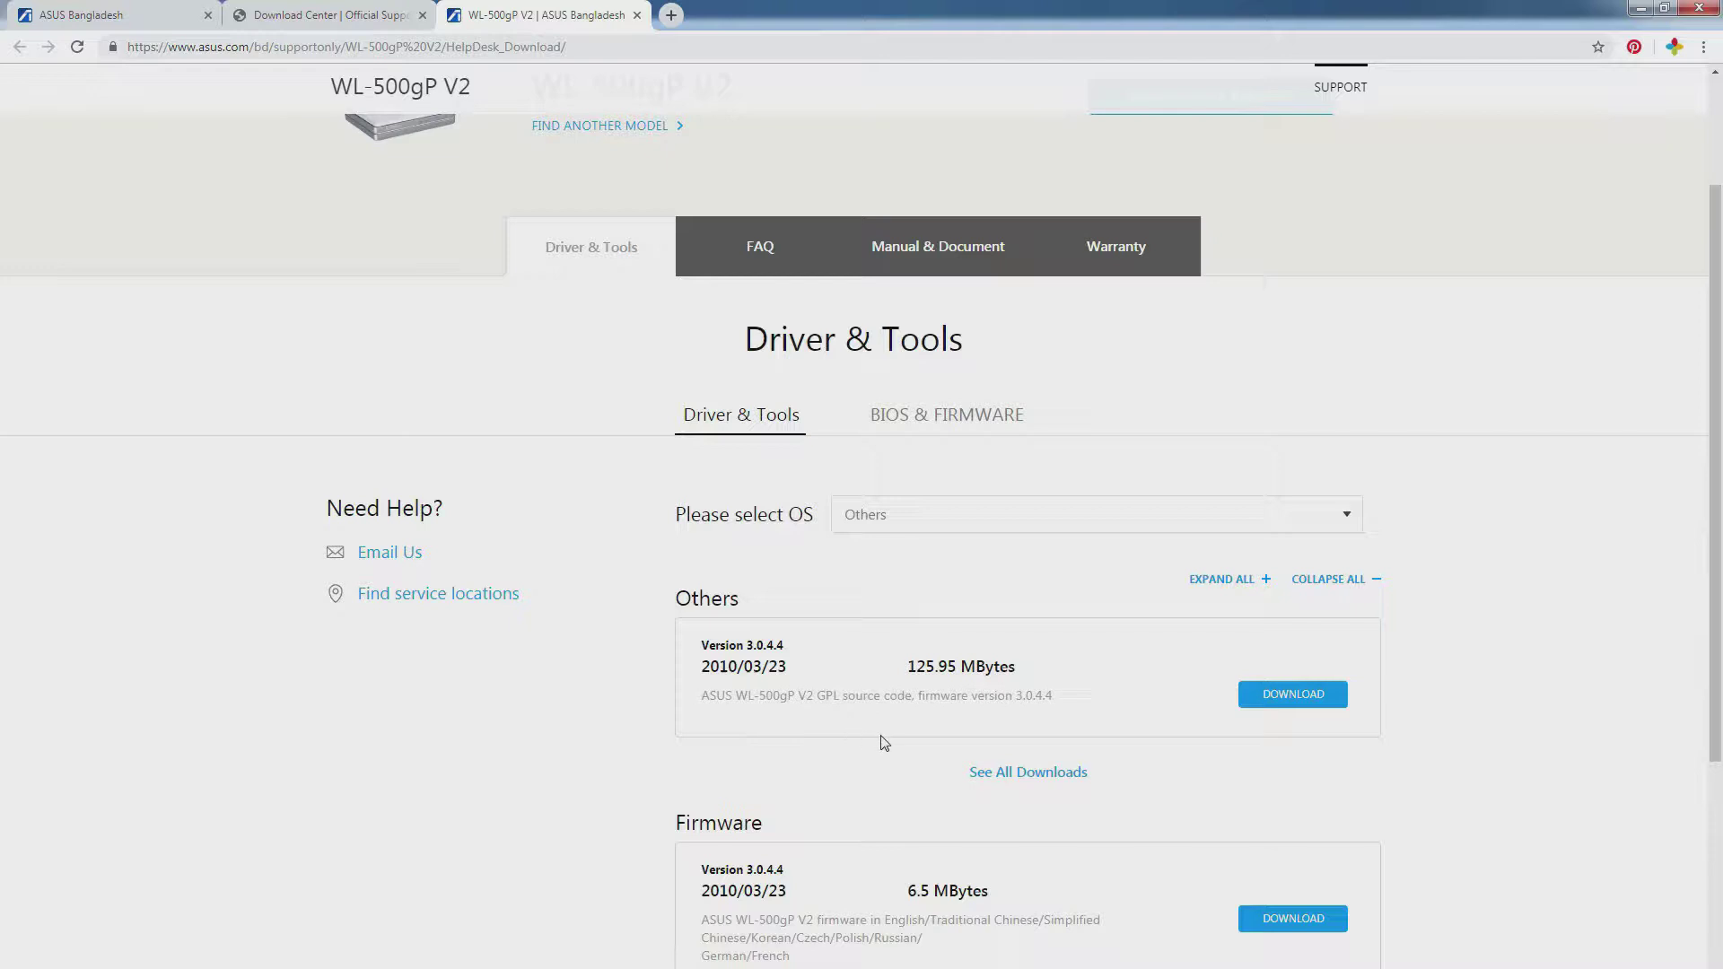
scroll(883, 749, "down", 2)
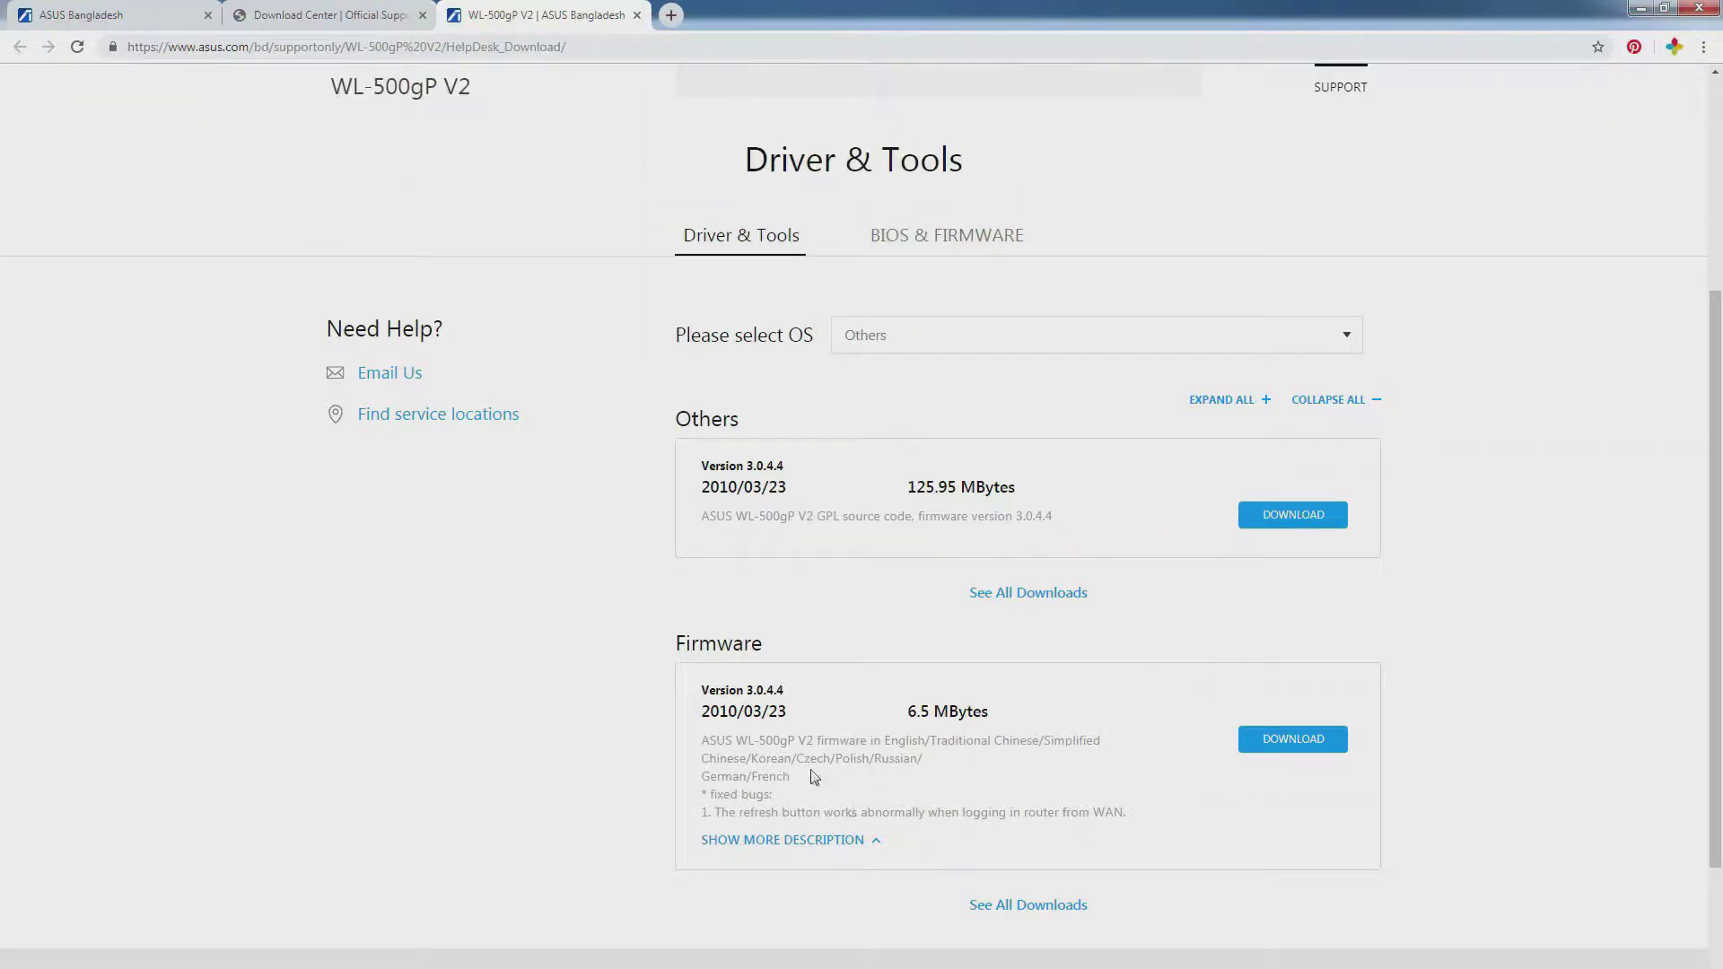
left_click(1317, 744)
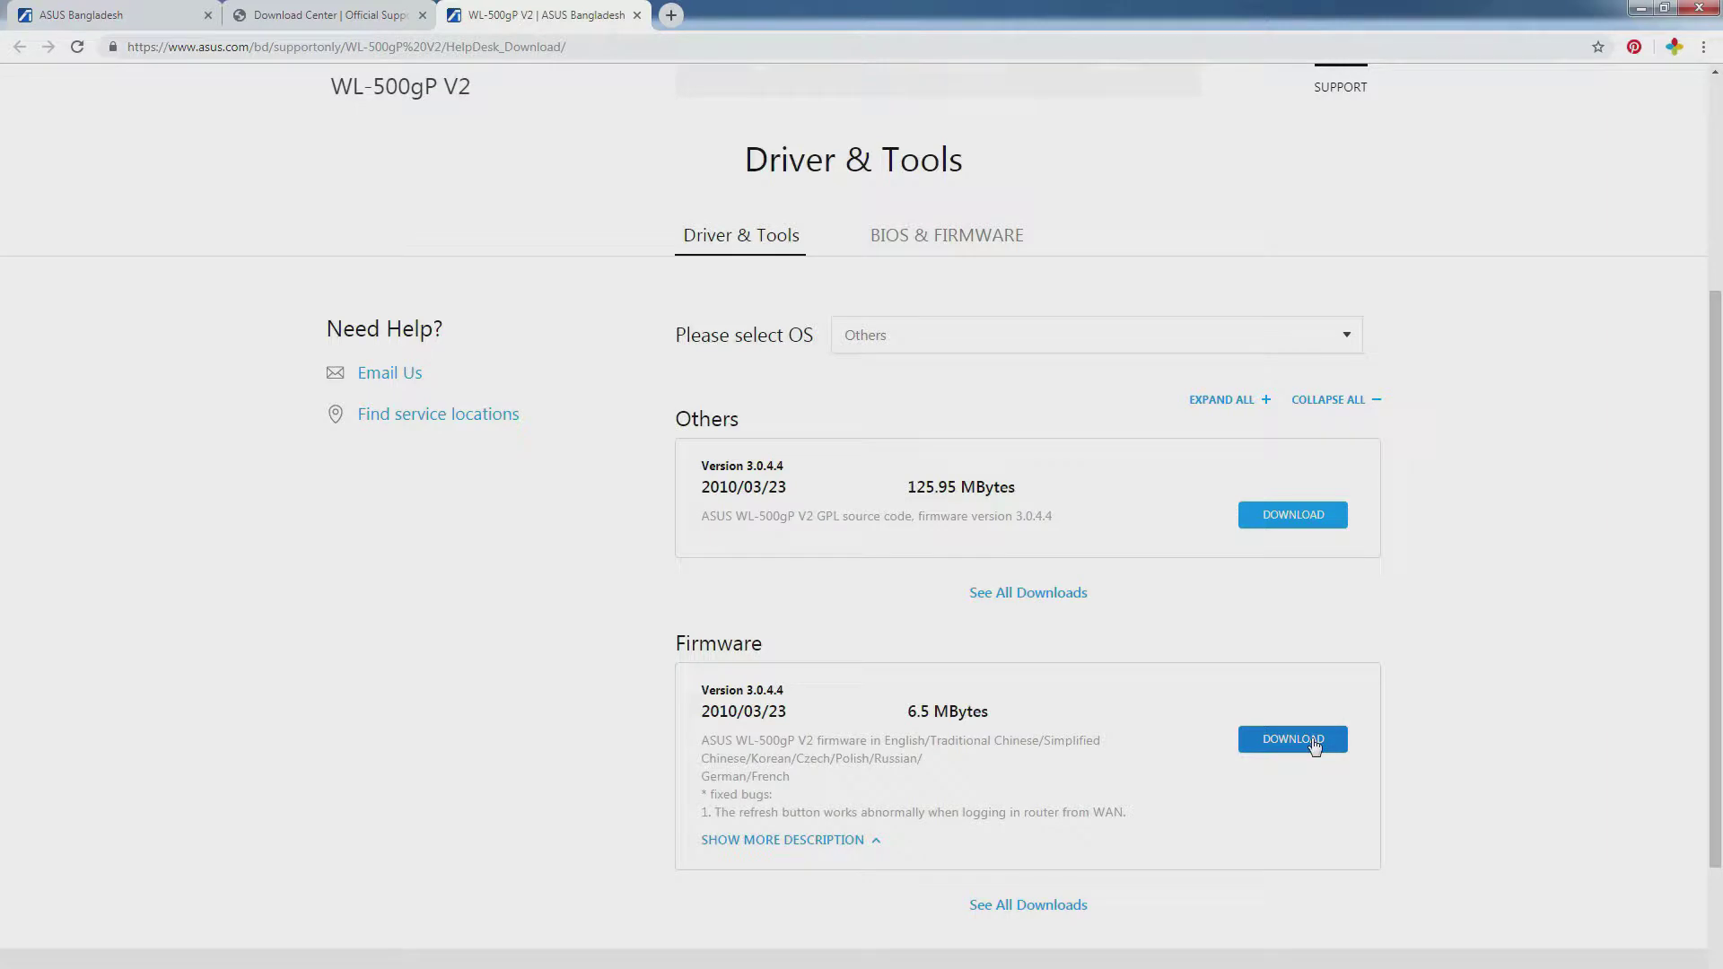
left_click(1314, 747)
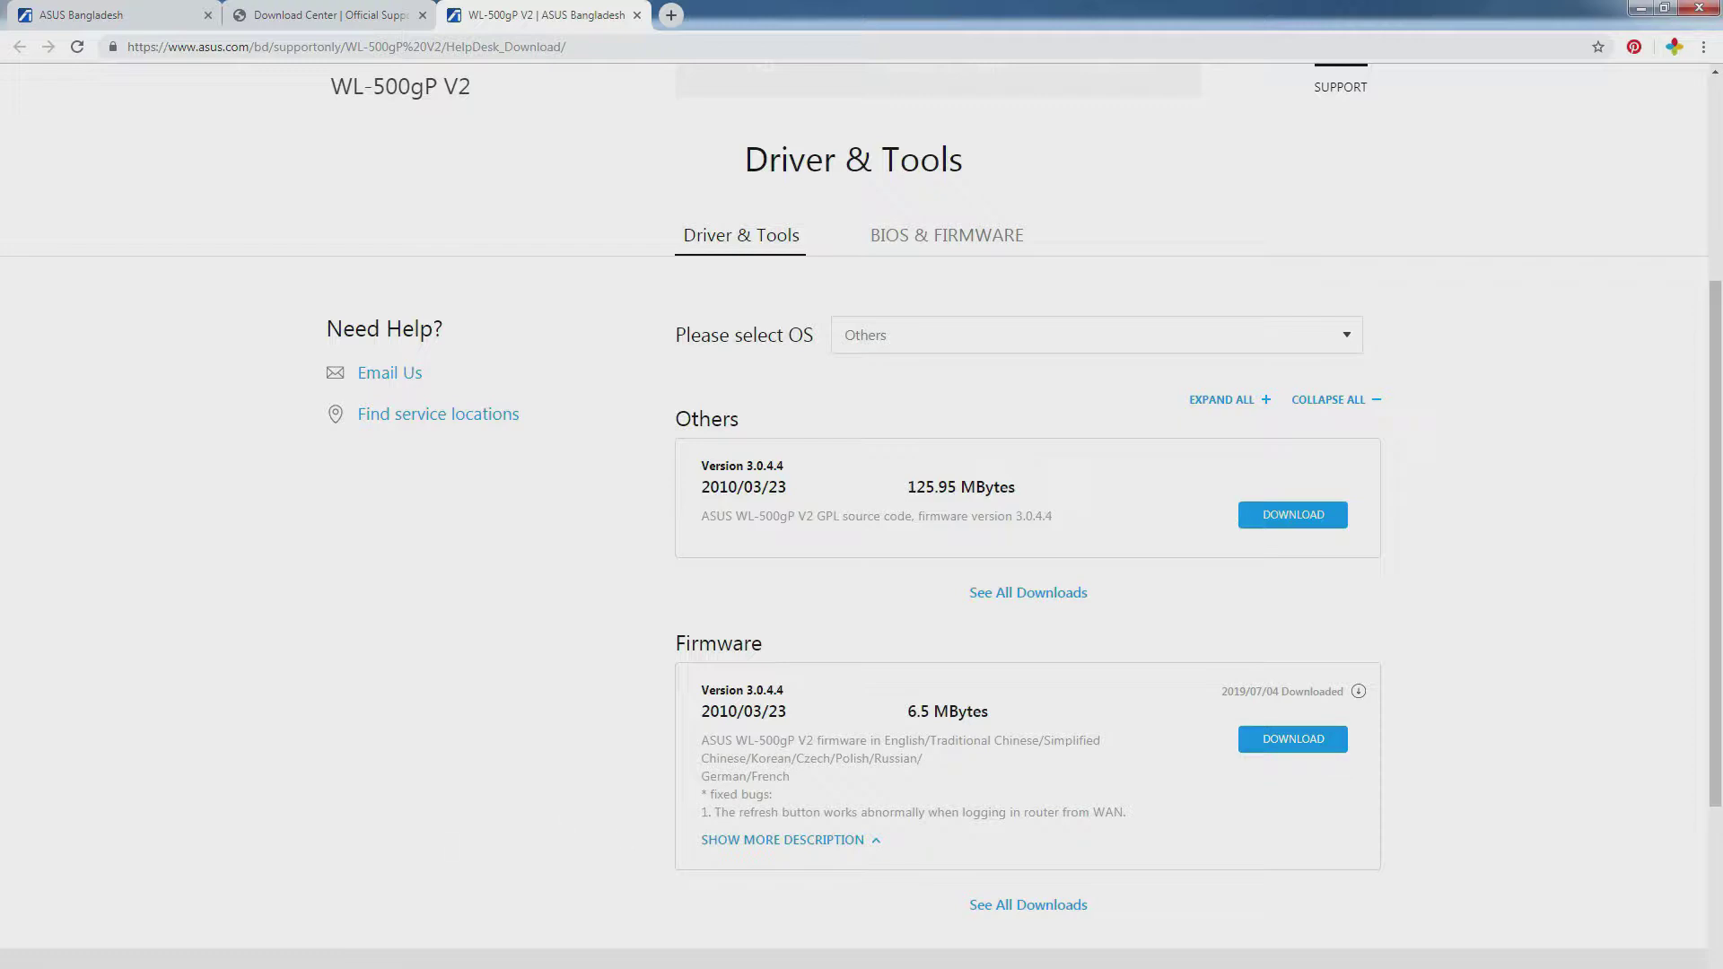
Show the downloaded firmware zip in its folder and copy it.
right_click(173, 959)
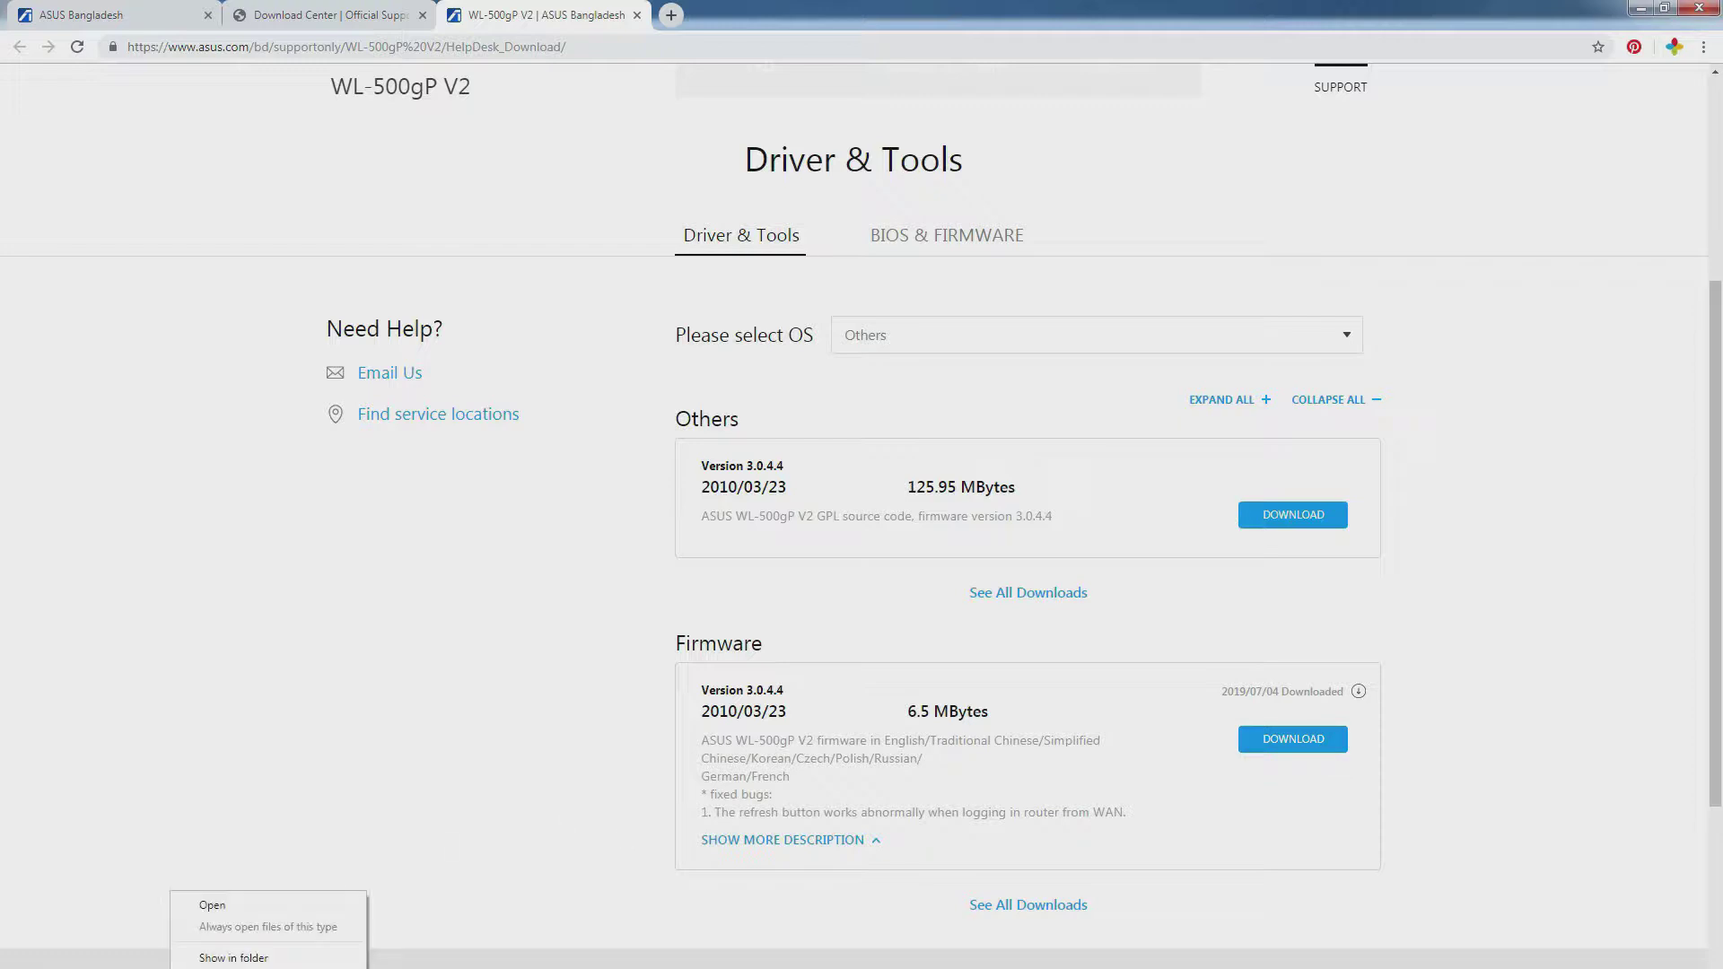
left_click(249, 959)
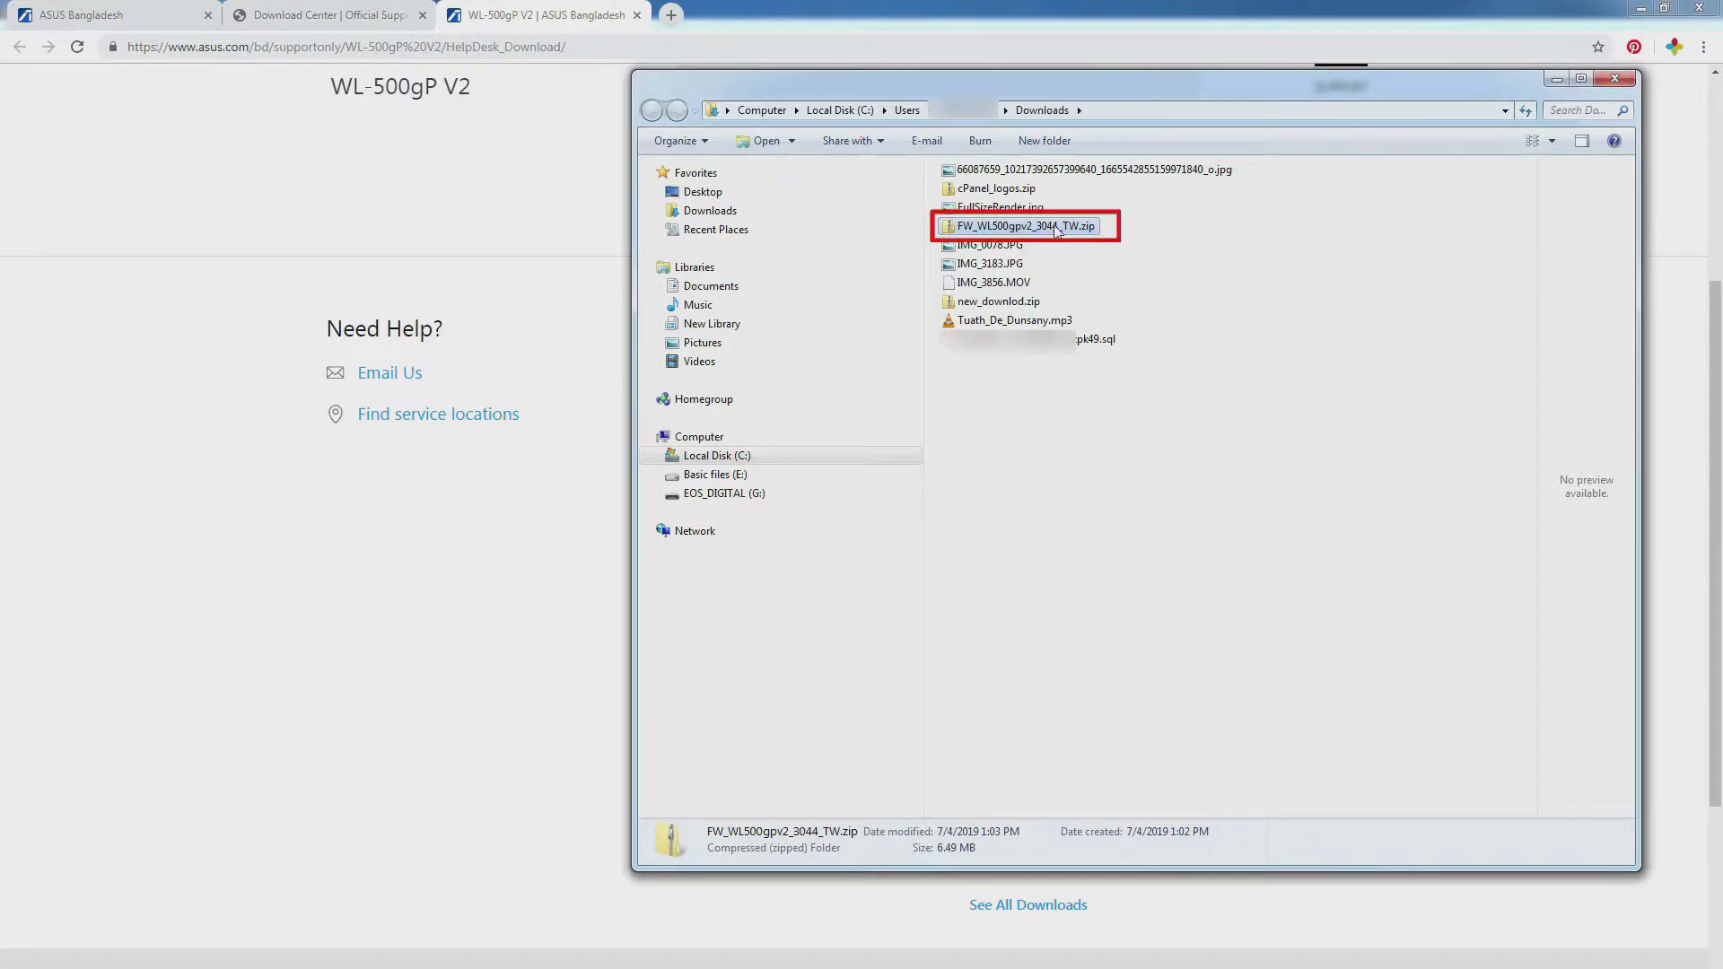
right_click(1057, 229)
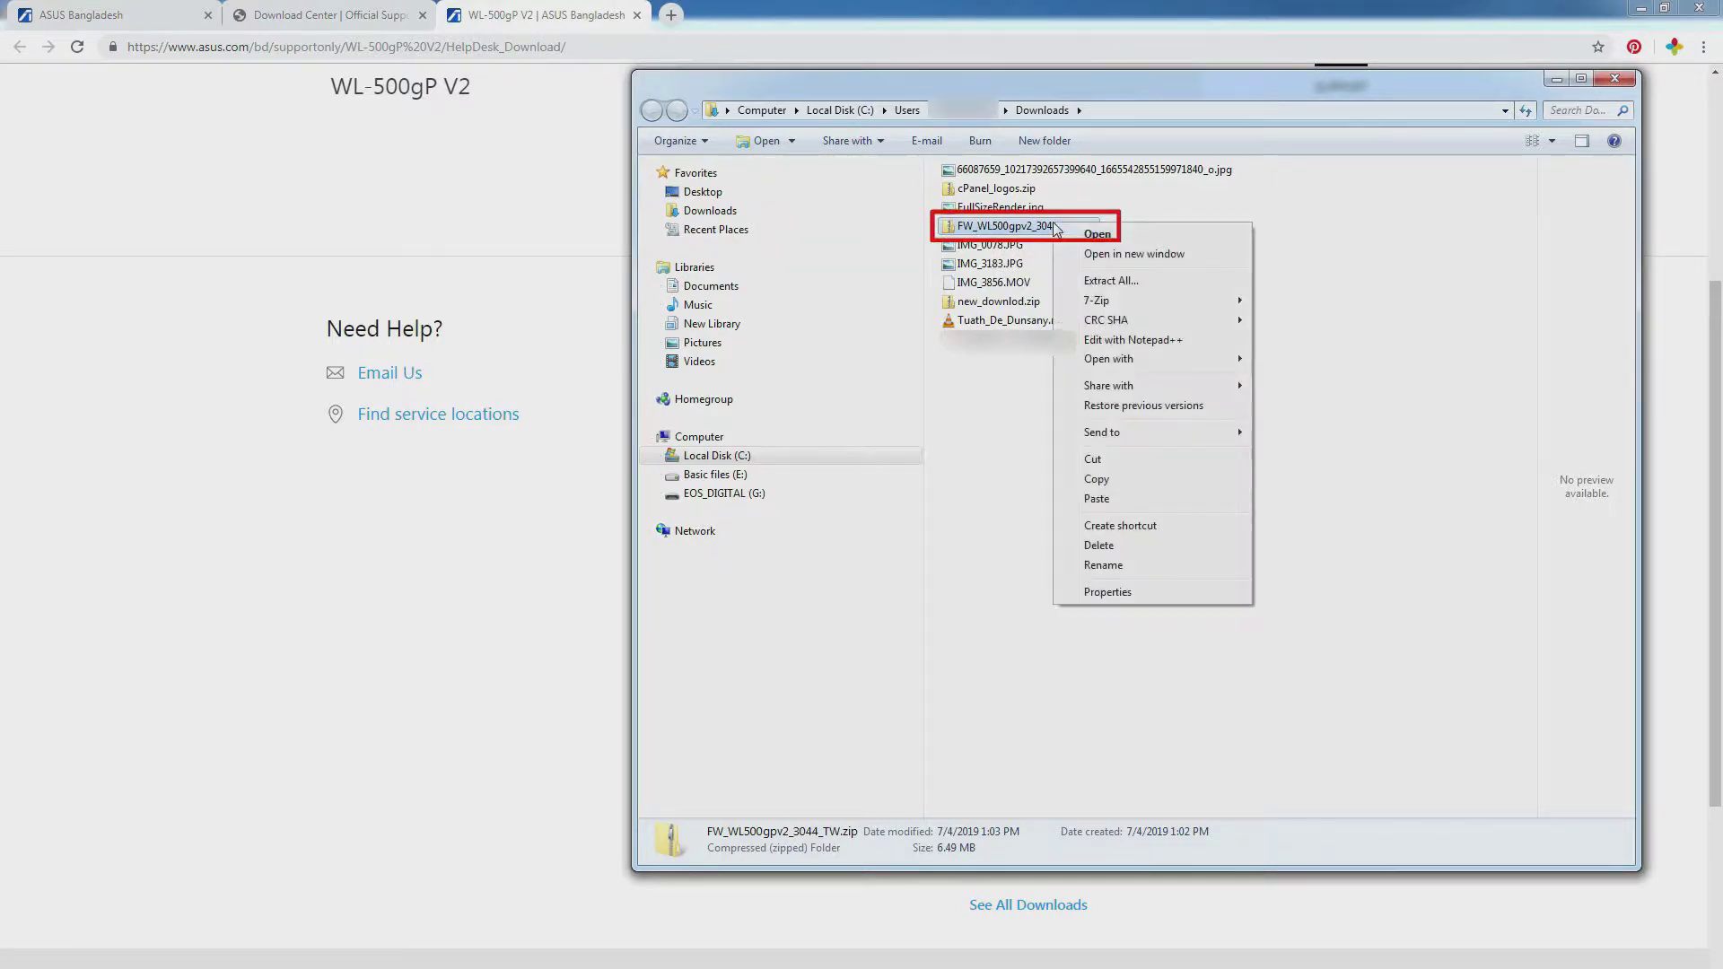
left_click(1116, 480)
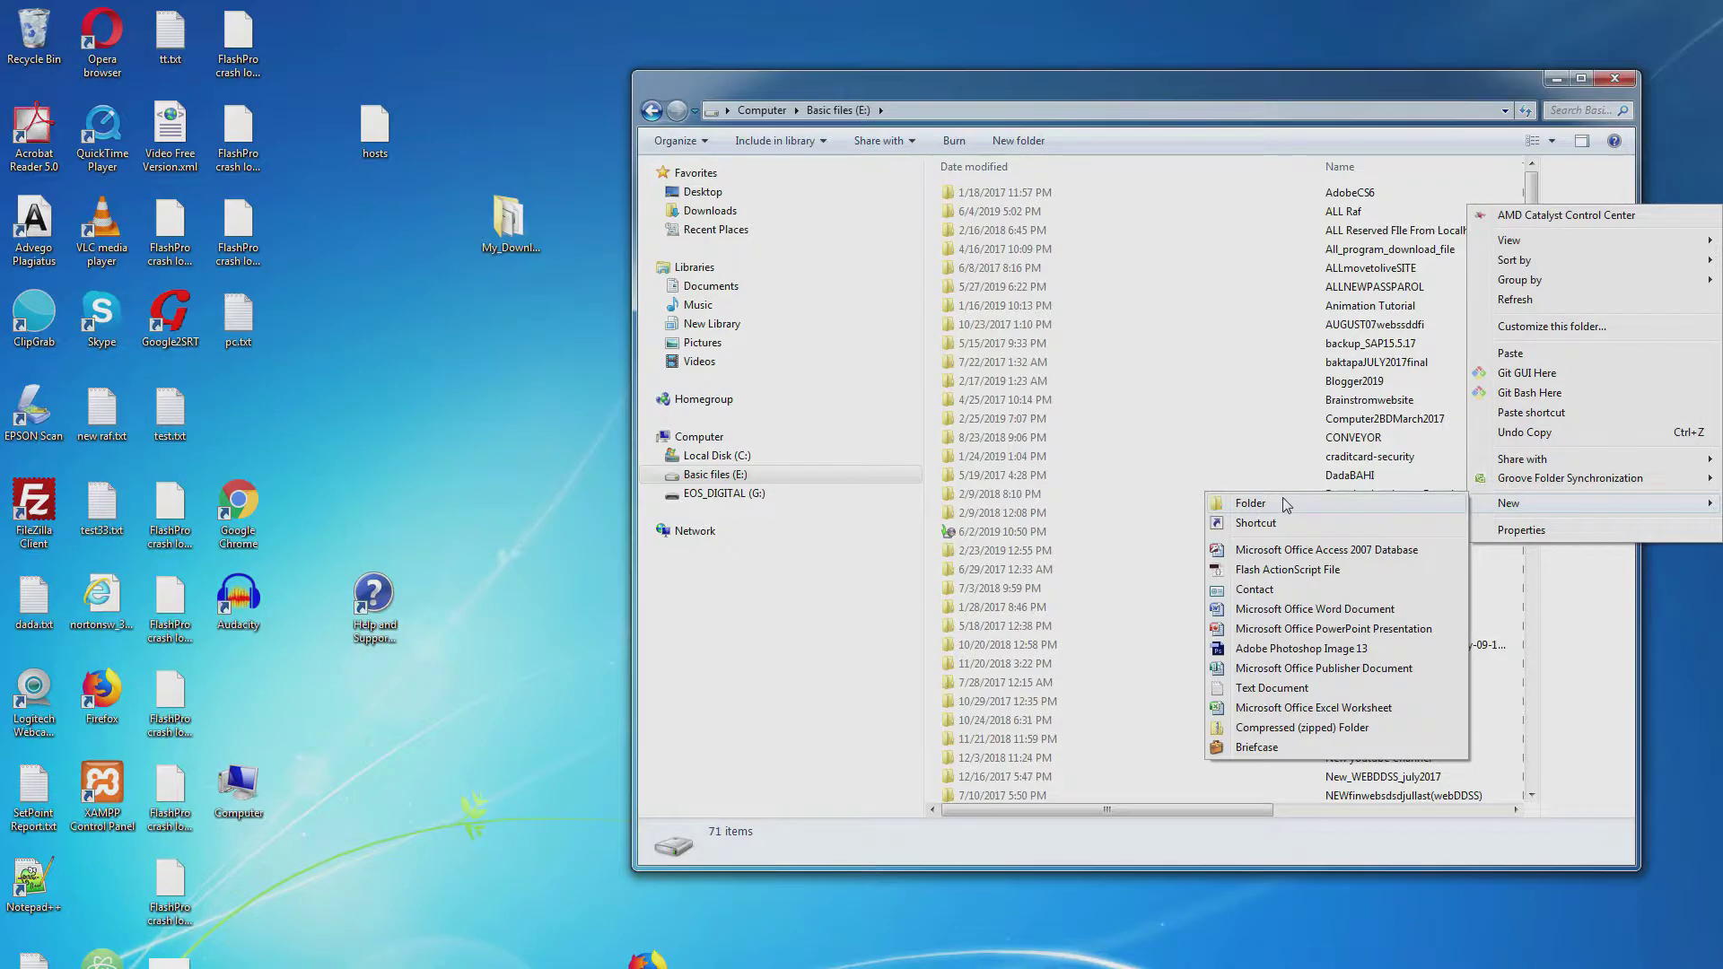
Create a folder named asus_driver on drive E: and open it.
left_click(1265, 605)
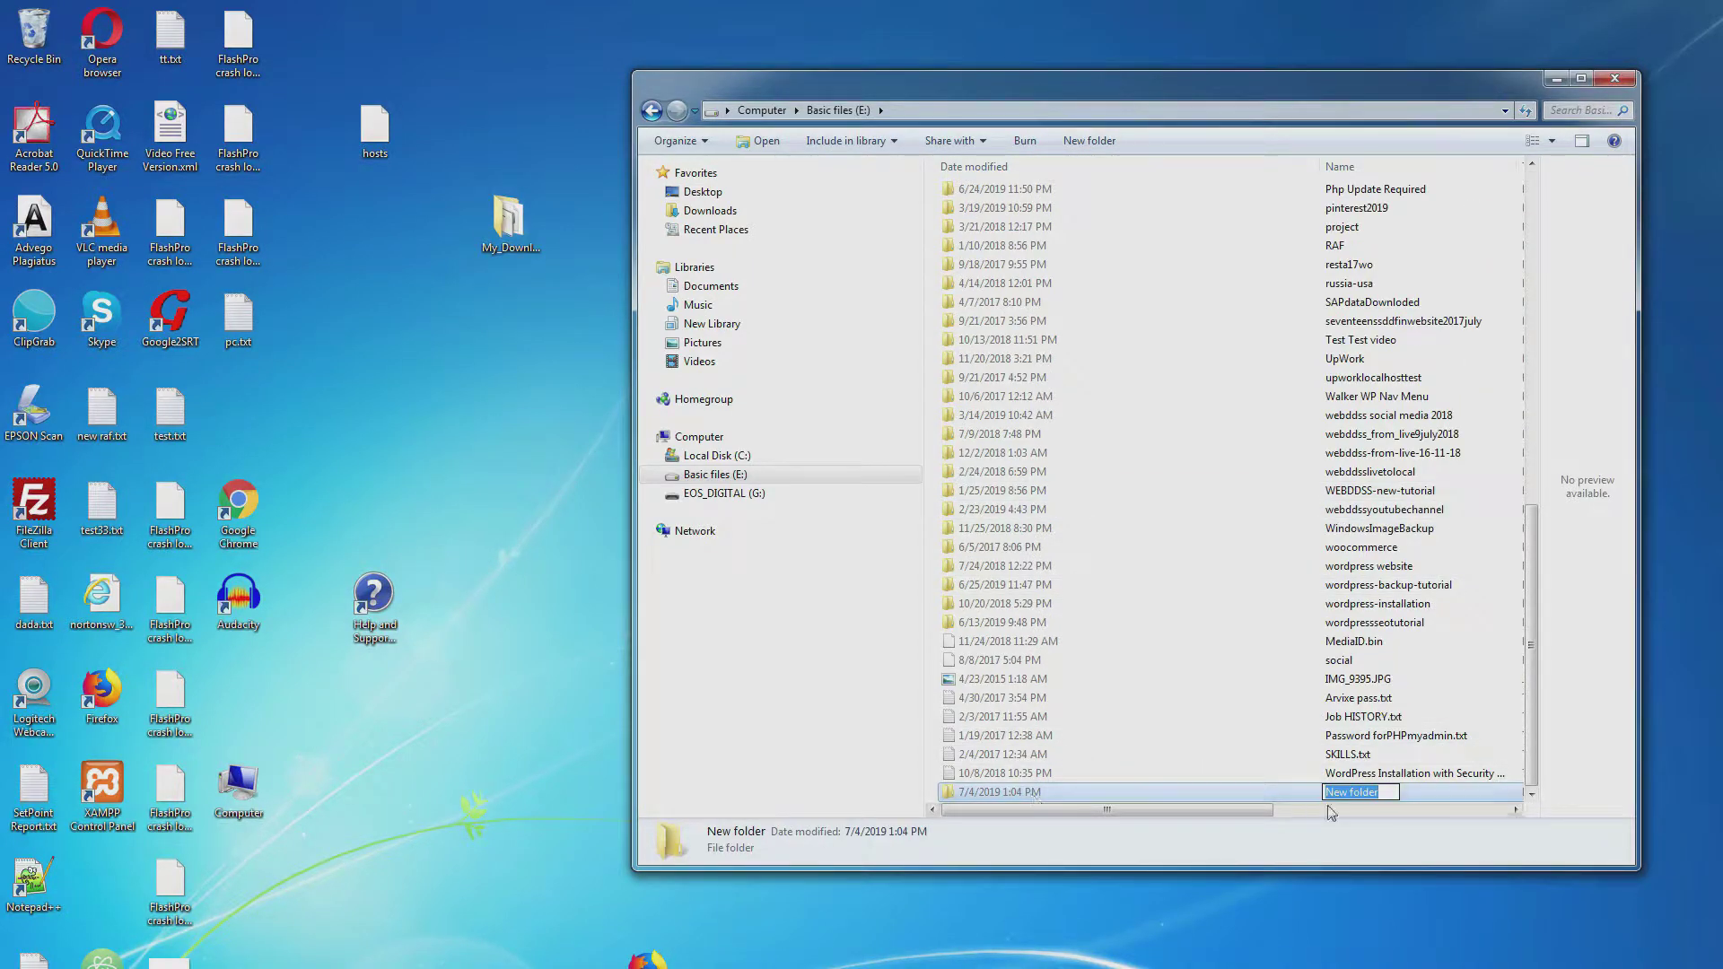
left_click(1377, 799)
key("BackSpace")
key("BackSpace")
key("BackSpace")
type("asus_dr")
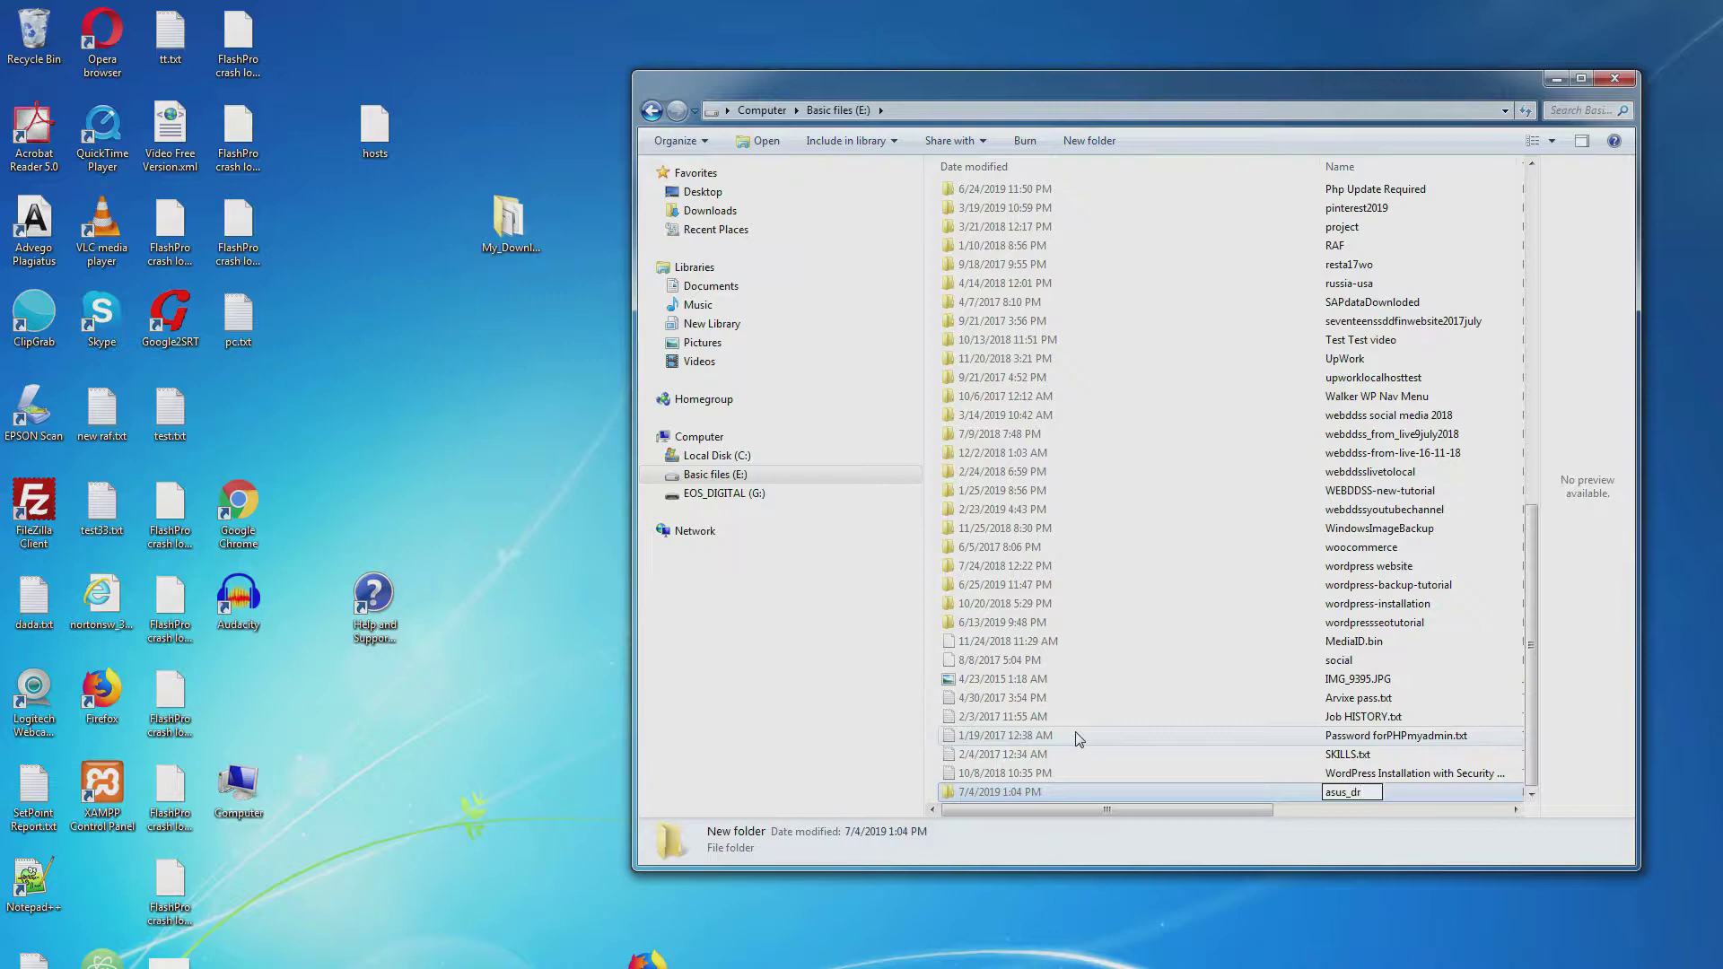
type("iver")
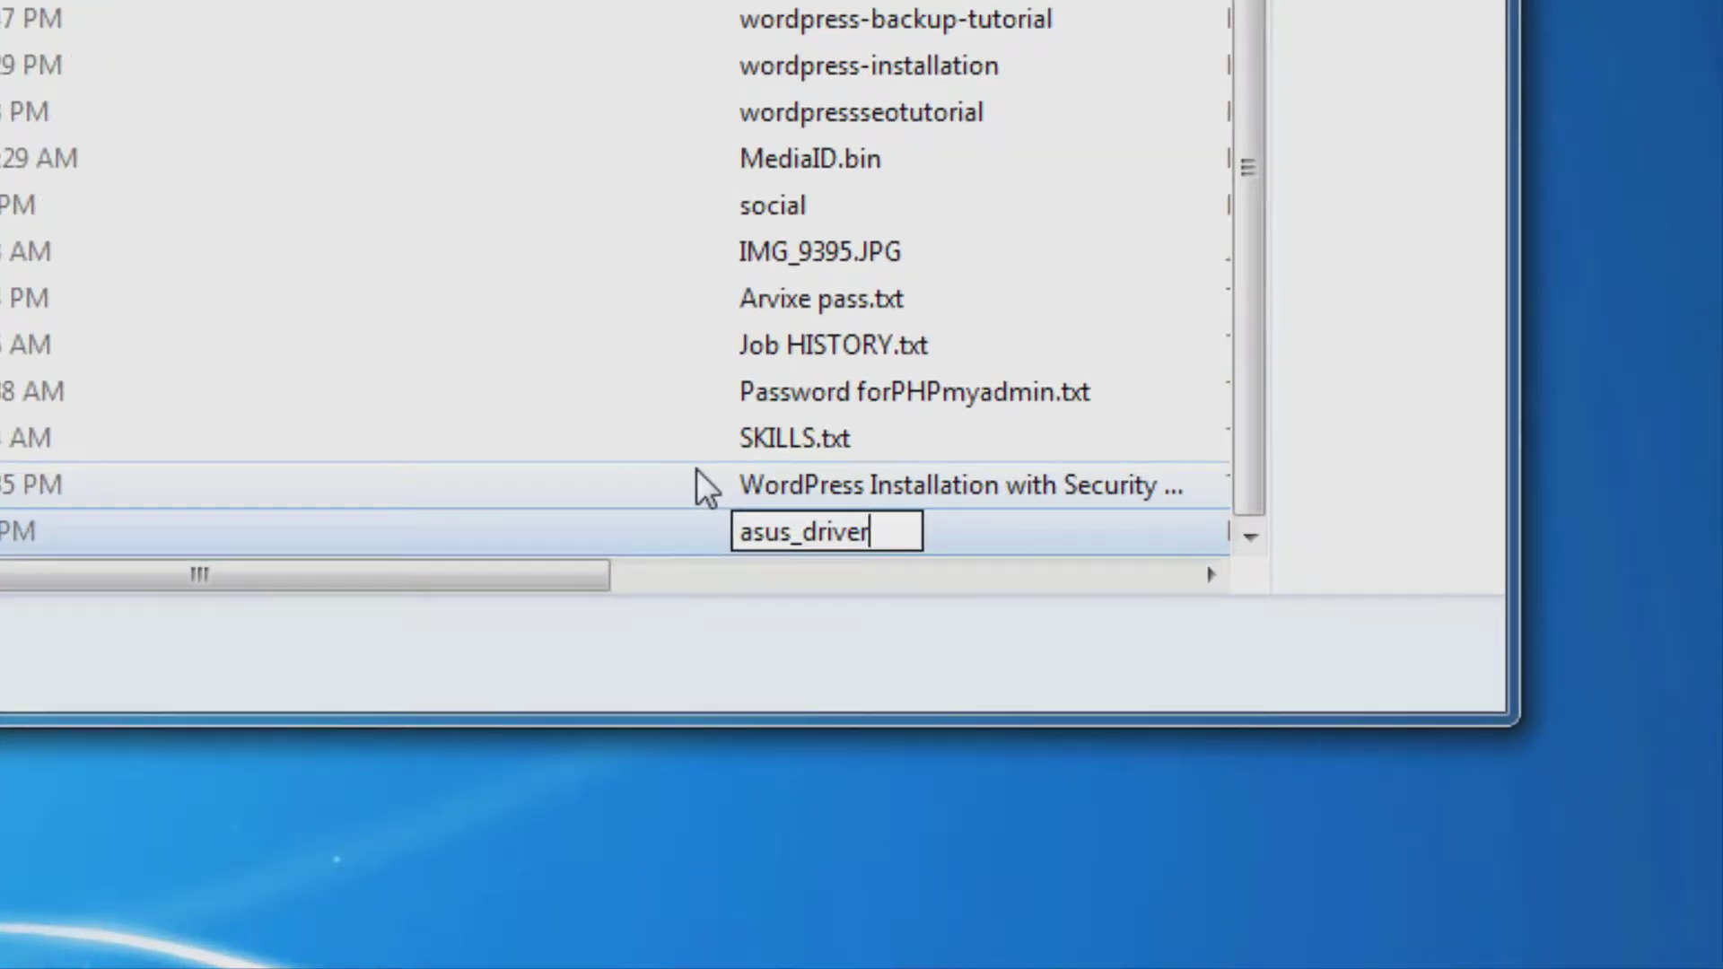
key("Return")
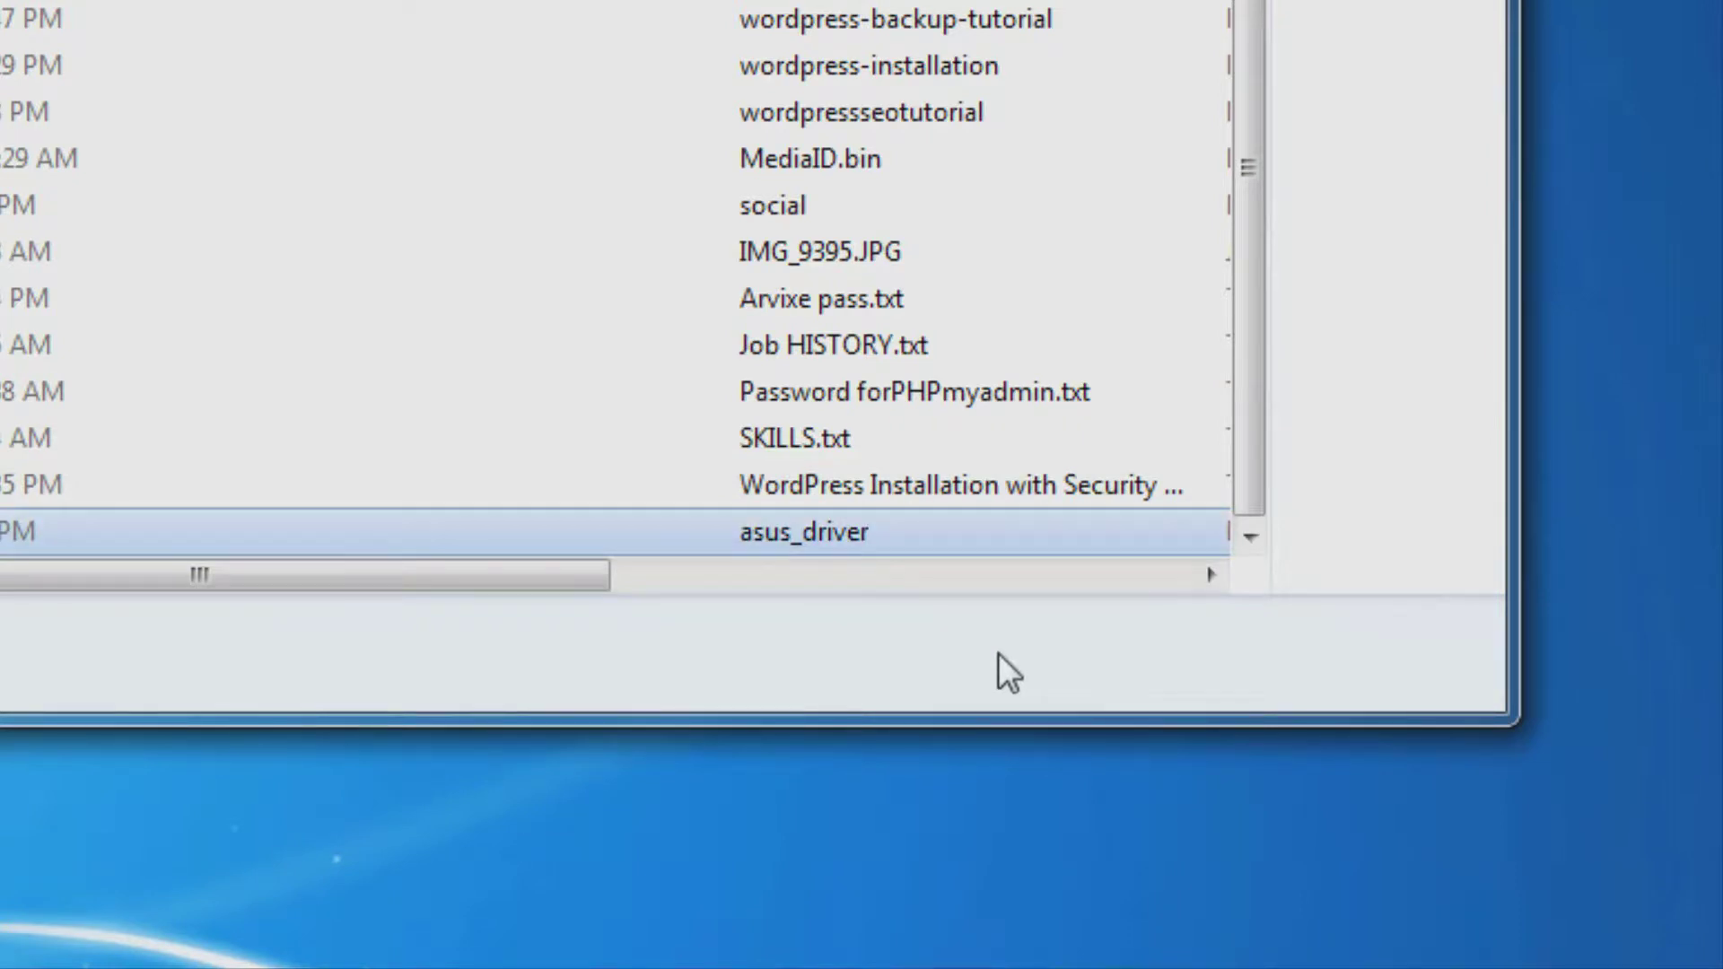
double_click(238, 526)
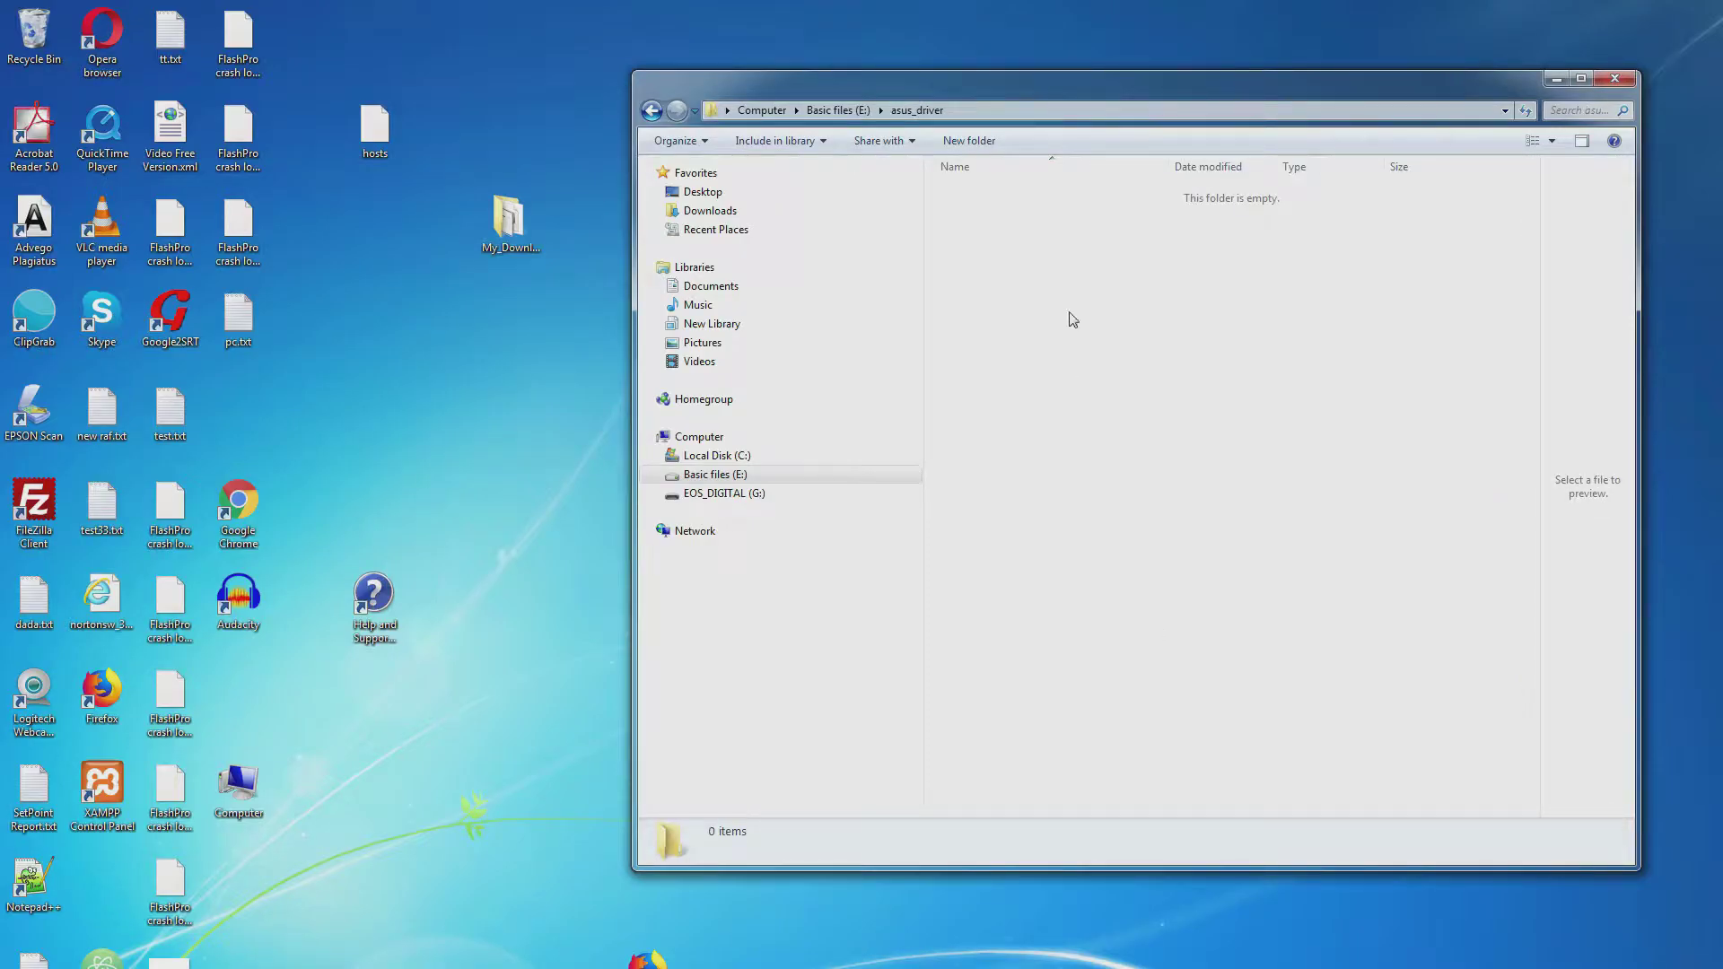
Paste the zip into asus_driver, extract it with 7-Zip, and select WL500gpv2_3.0.4.4_TW.trx.
right_click(1072, 319)
left_click(1096, 462)
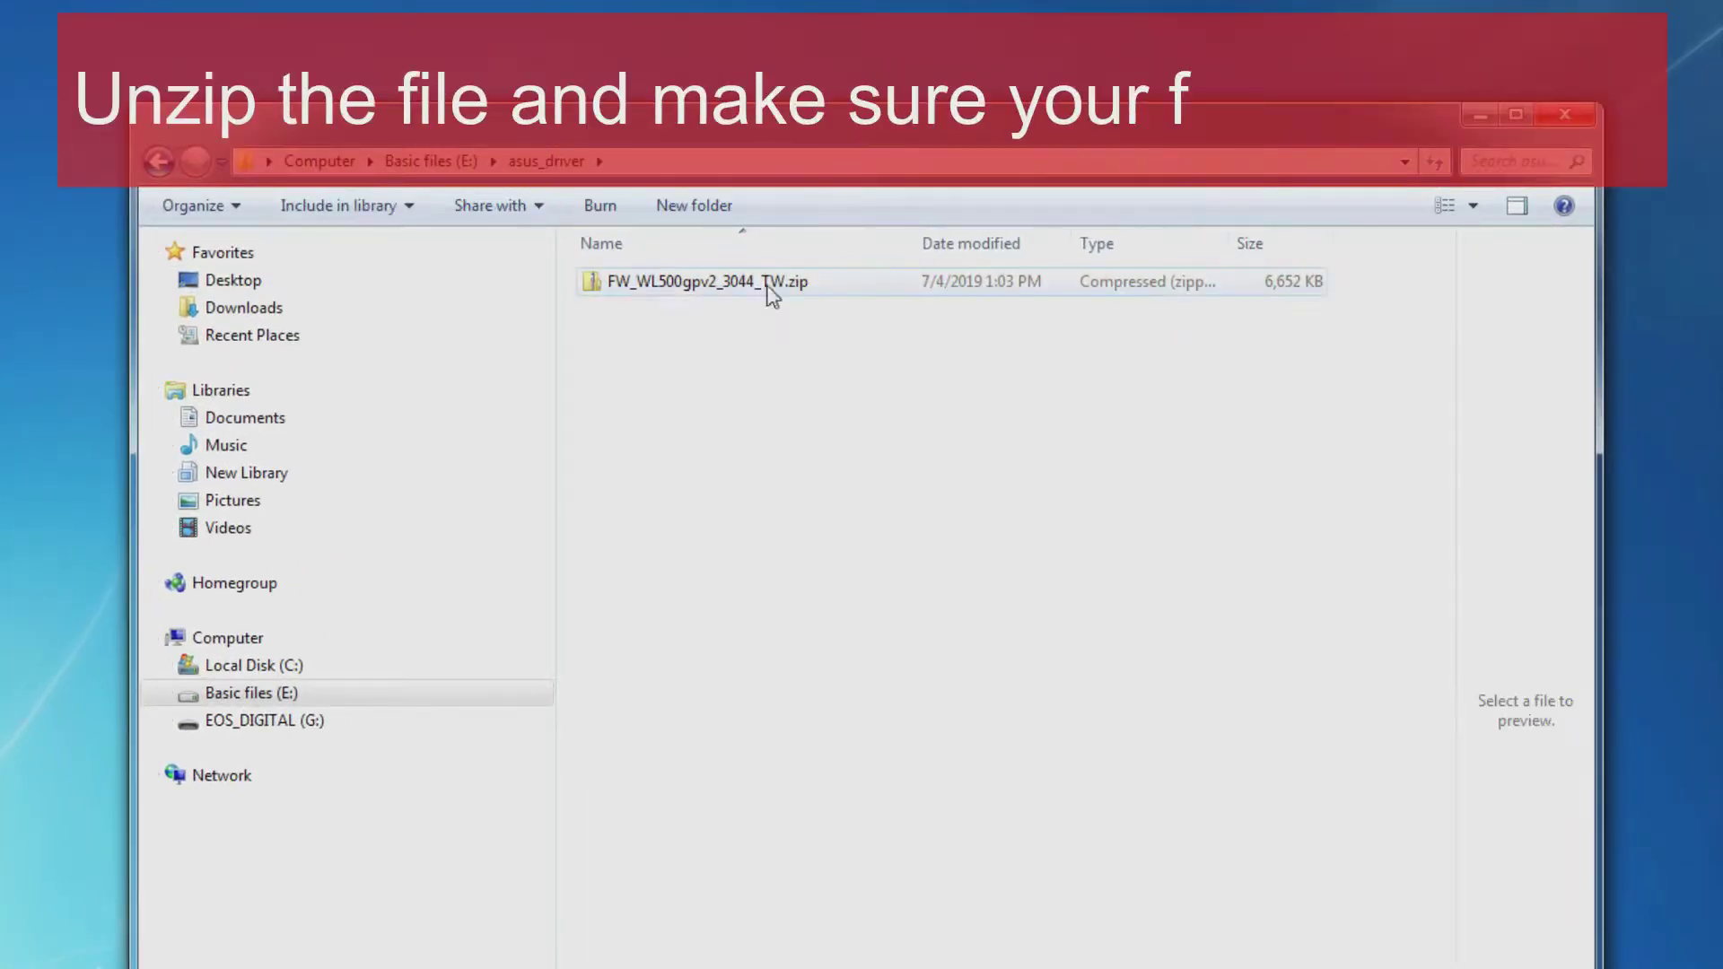
right_click(722, 289)
mouse_move(1135, 274)
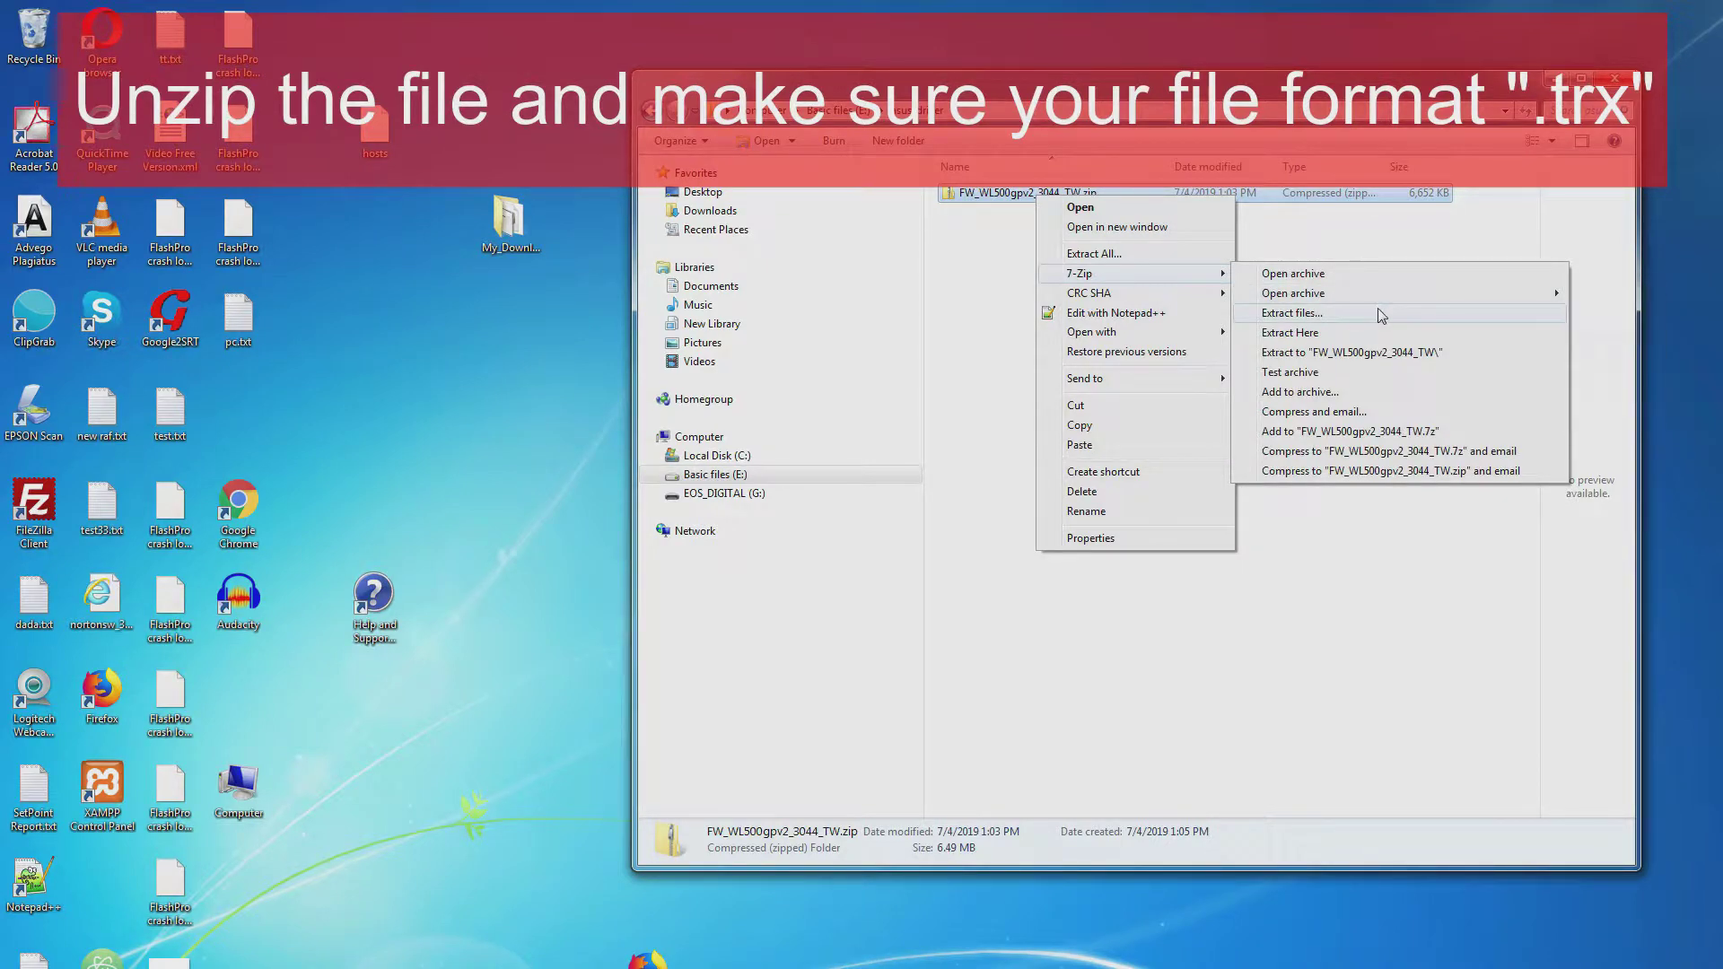
left_click(1377, 356)
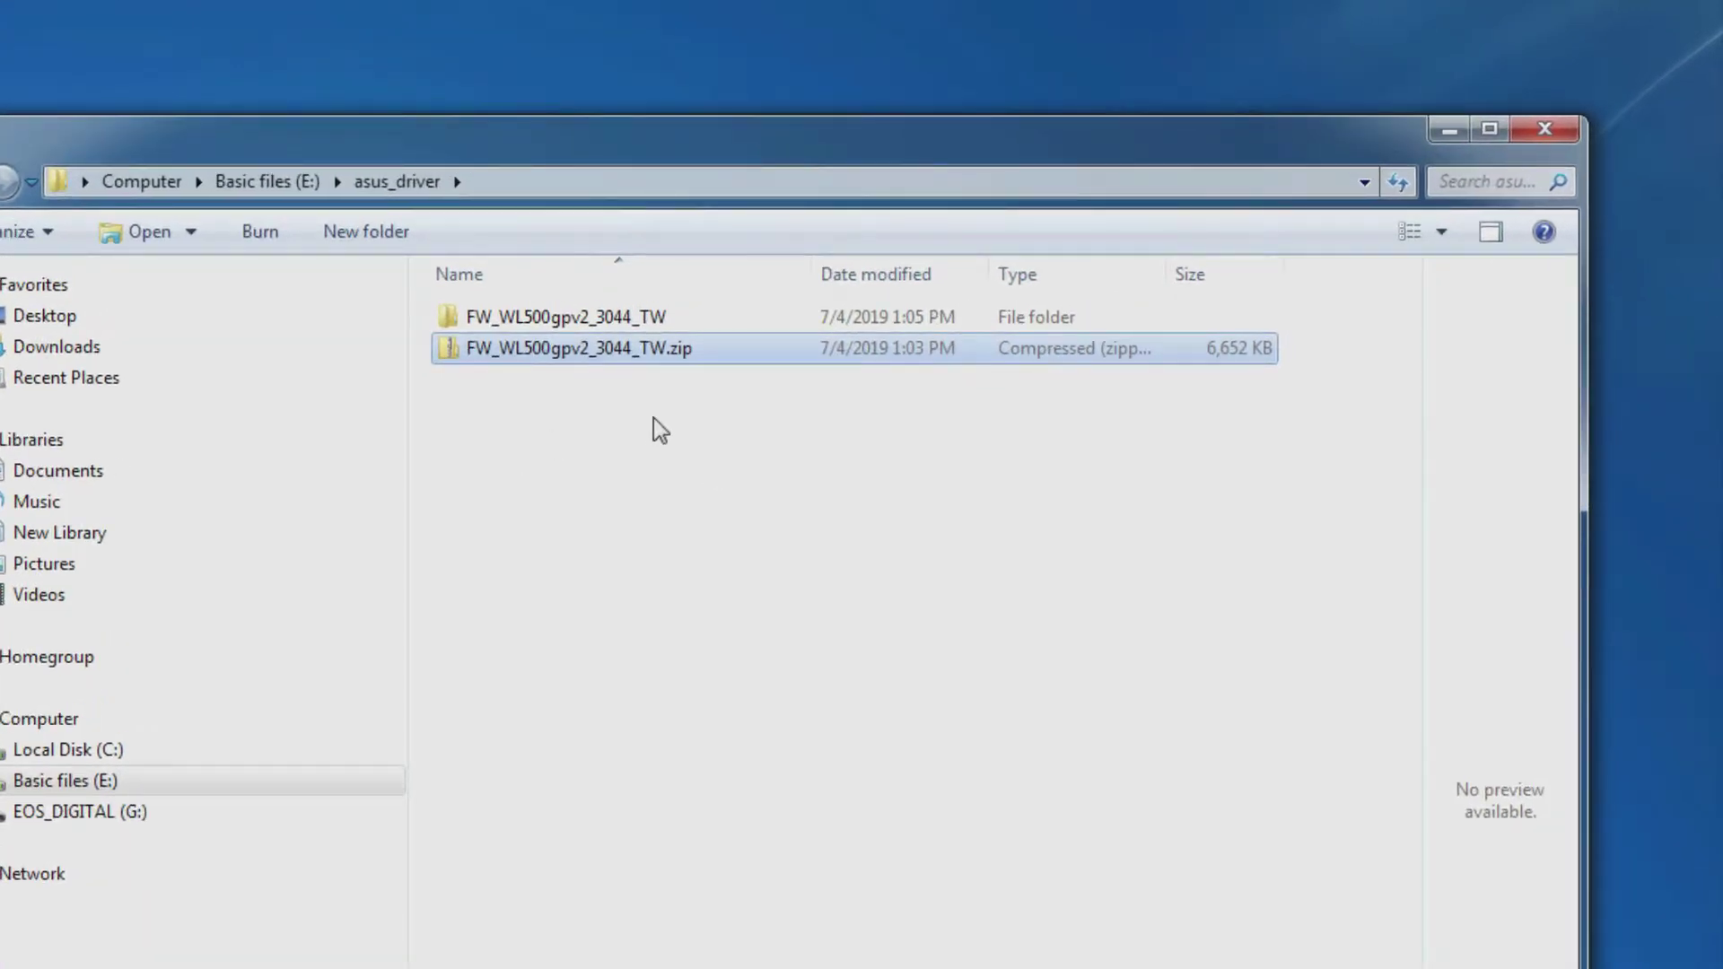
left_click(652, 429)
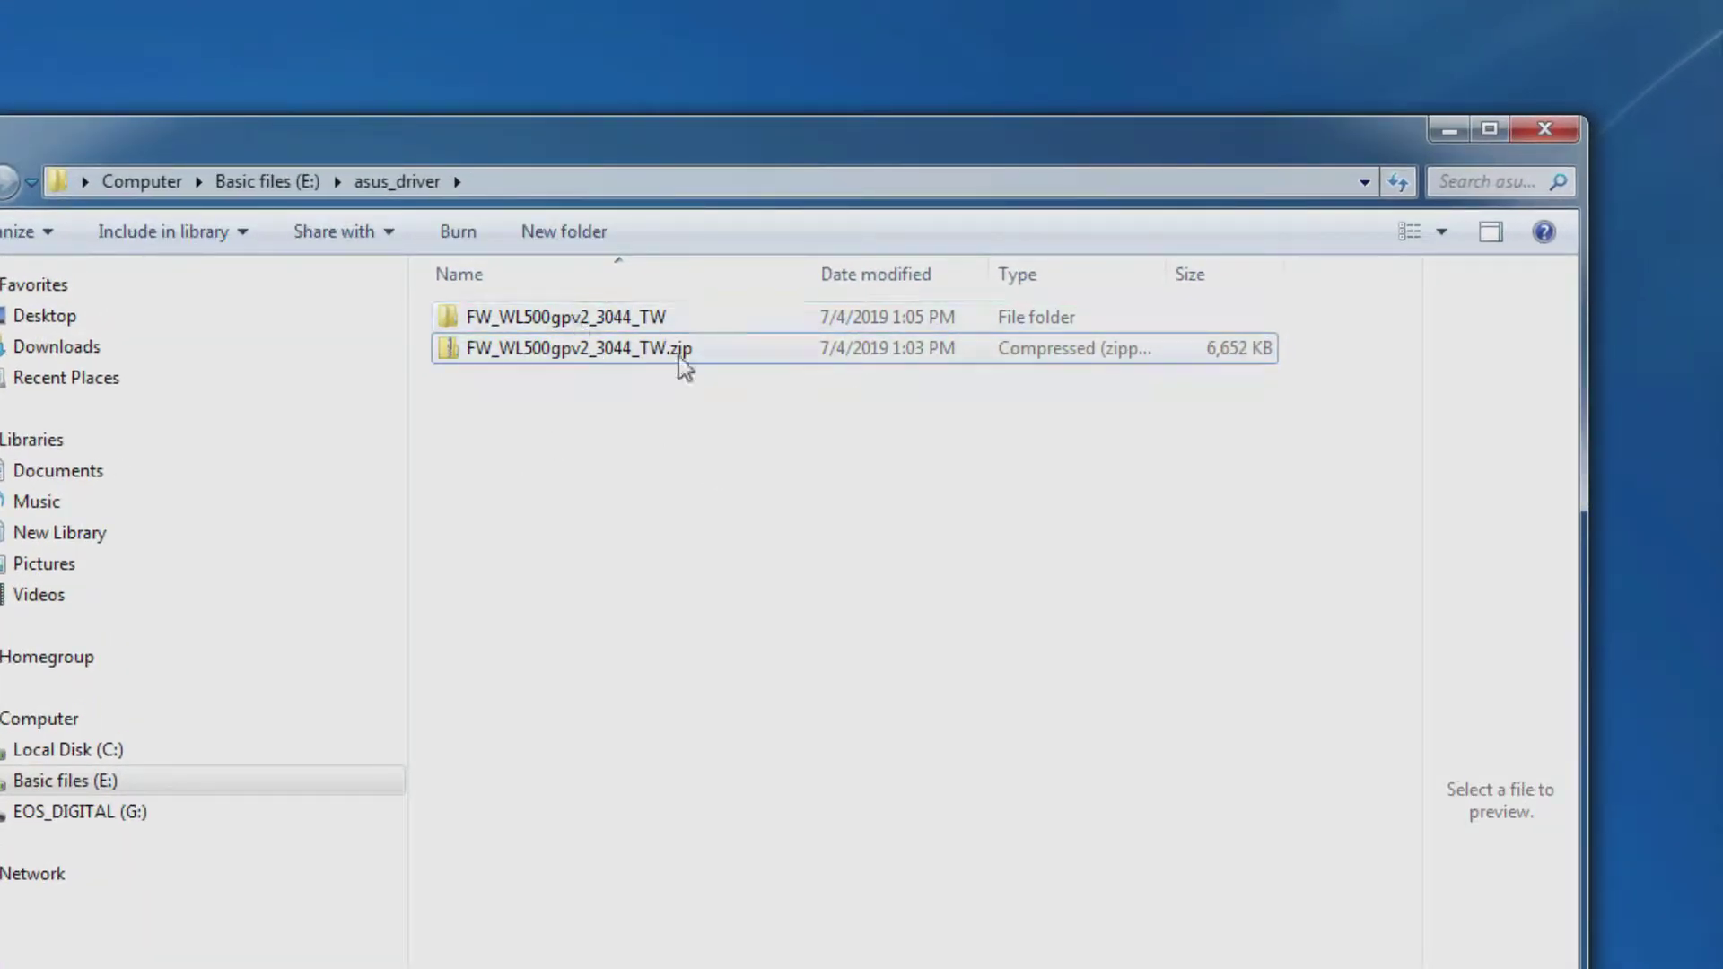
double_click(610, 321)
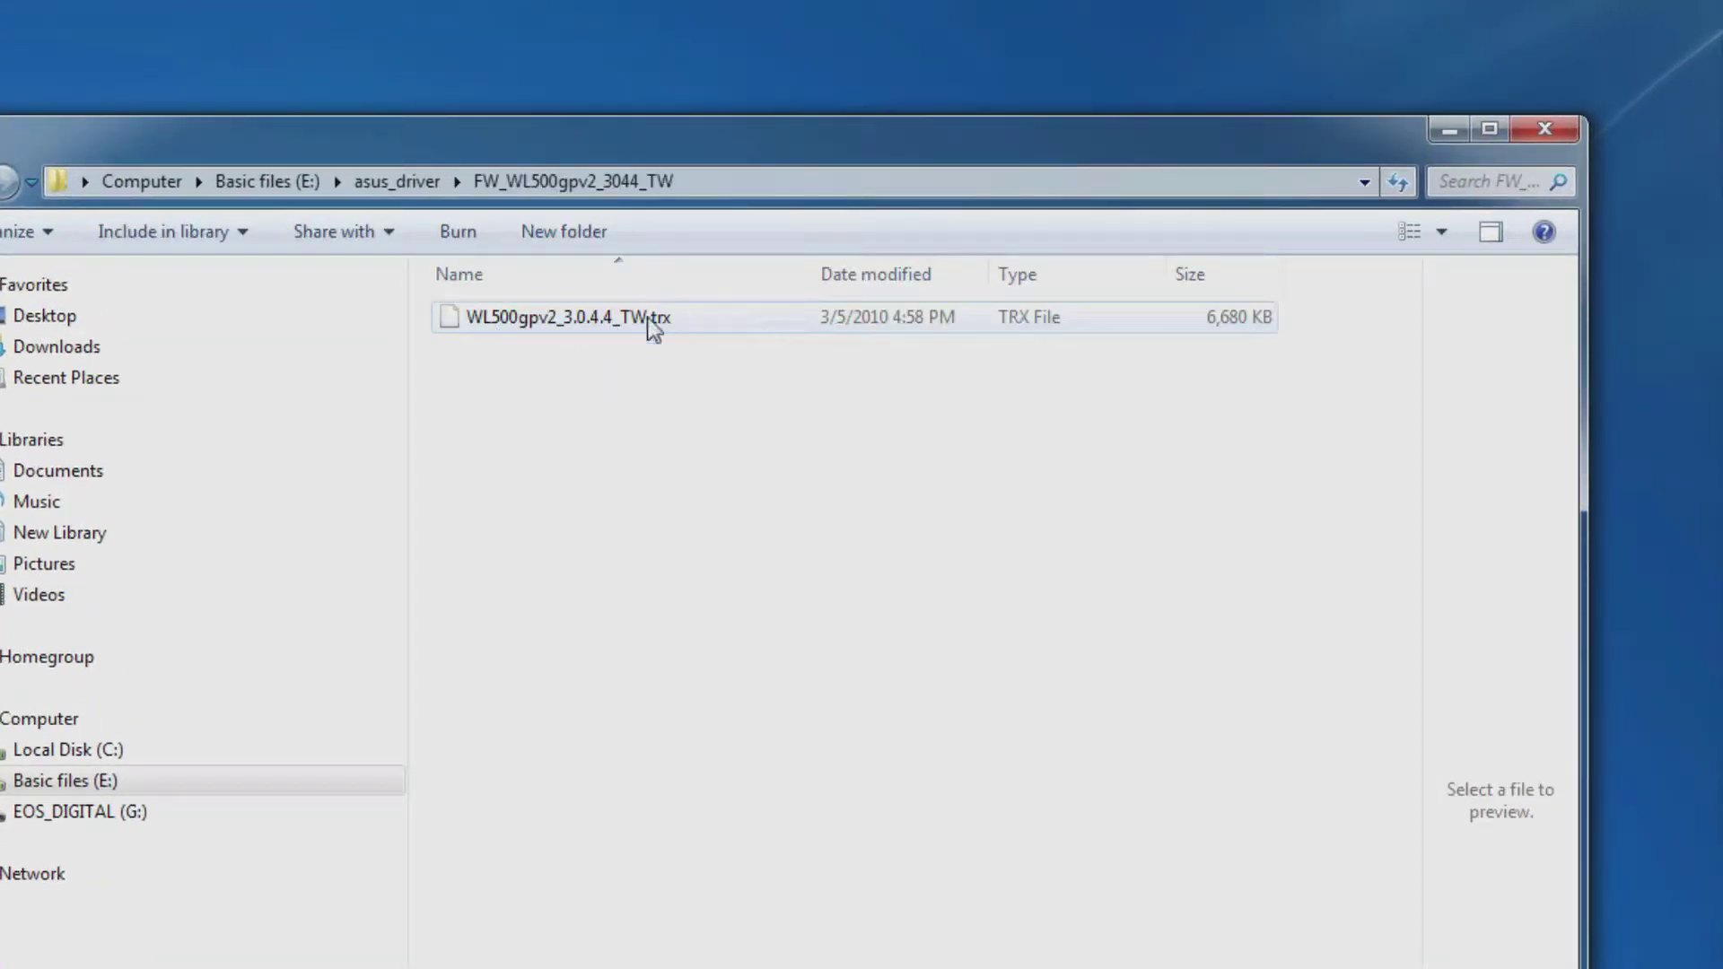
left_click(604, 319)
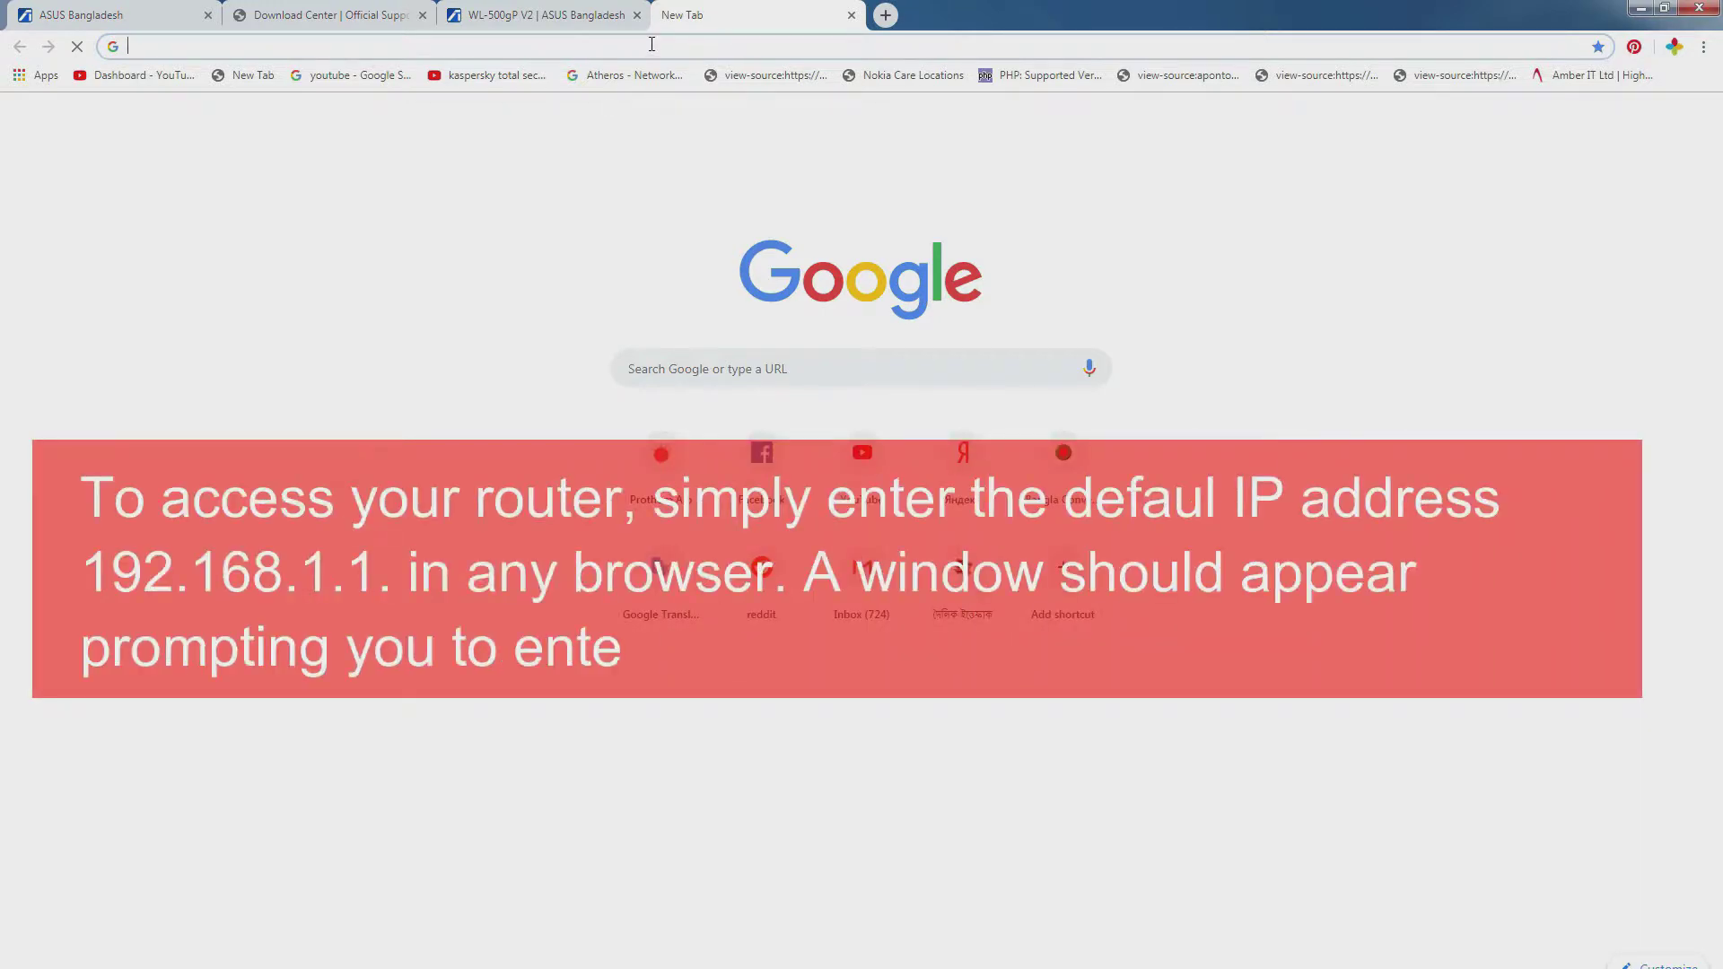
type("192.168.1.1")
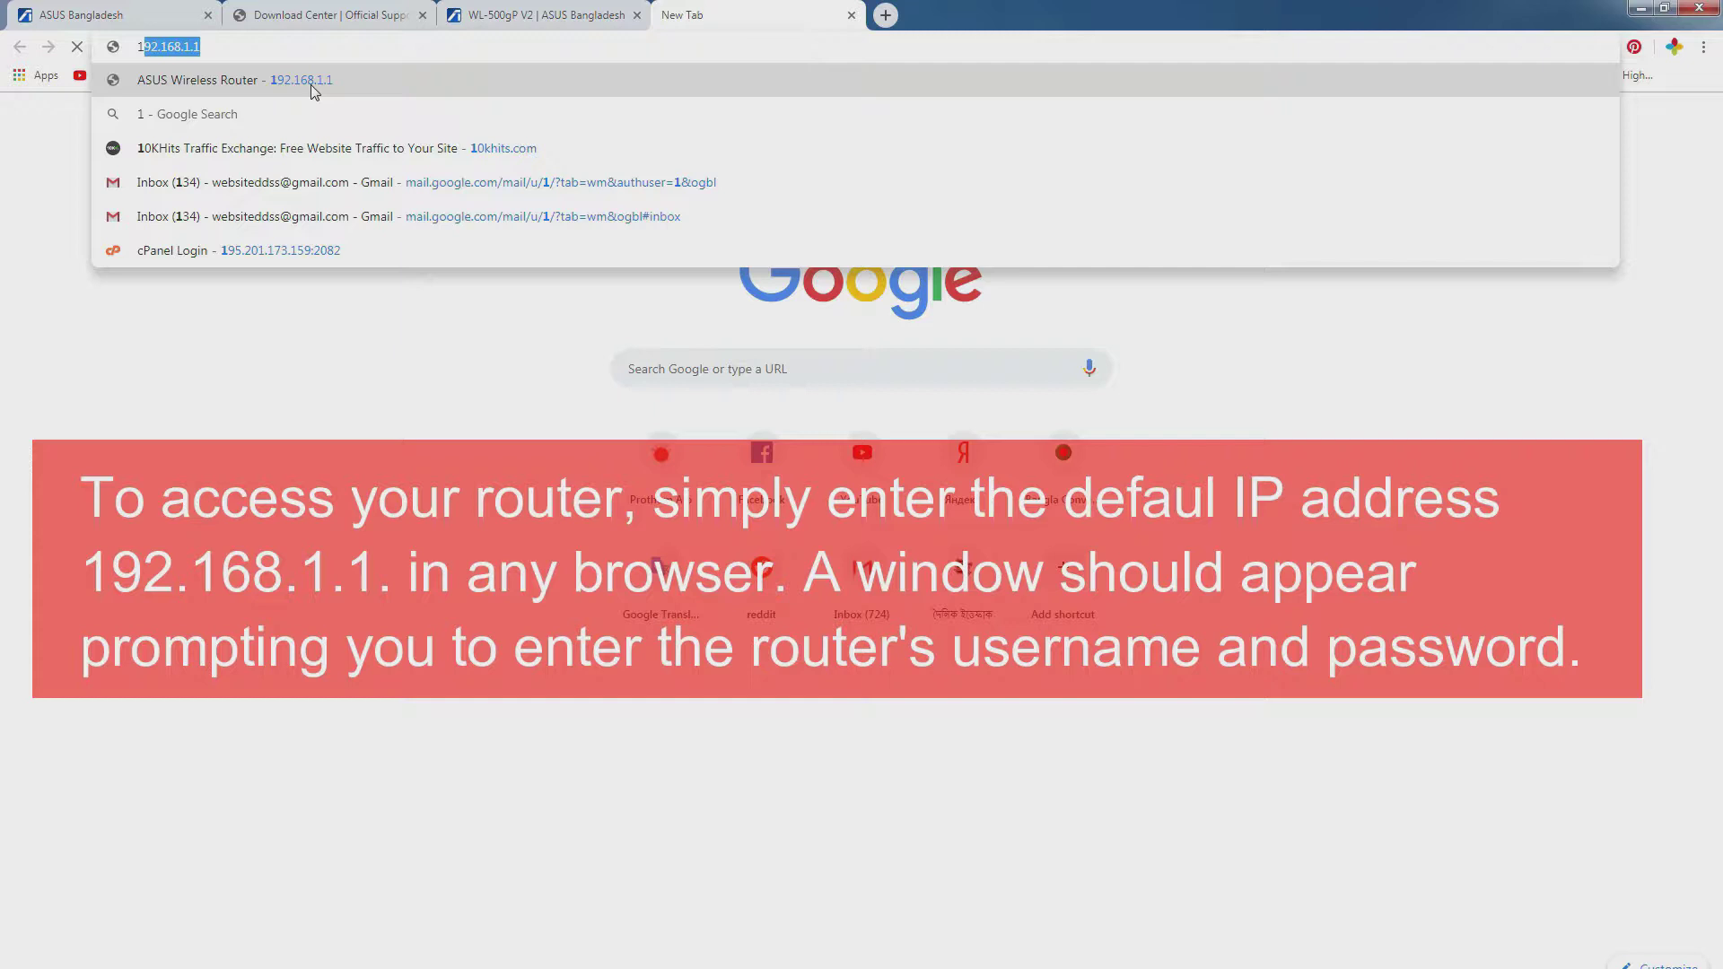
left_click(312, 90)
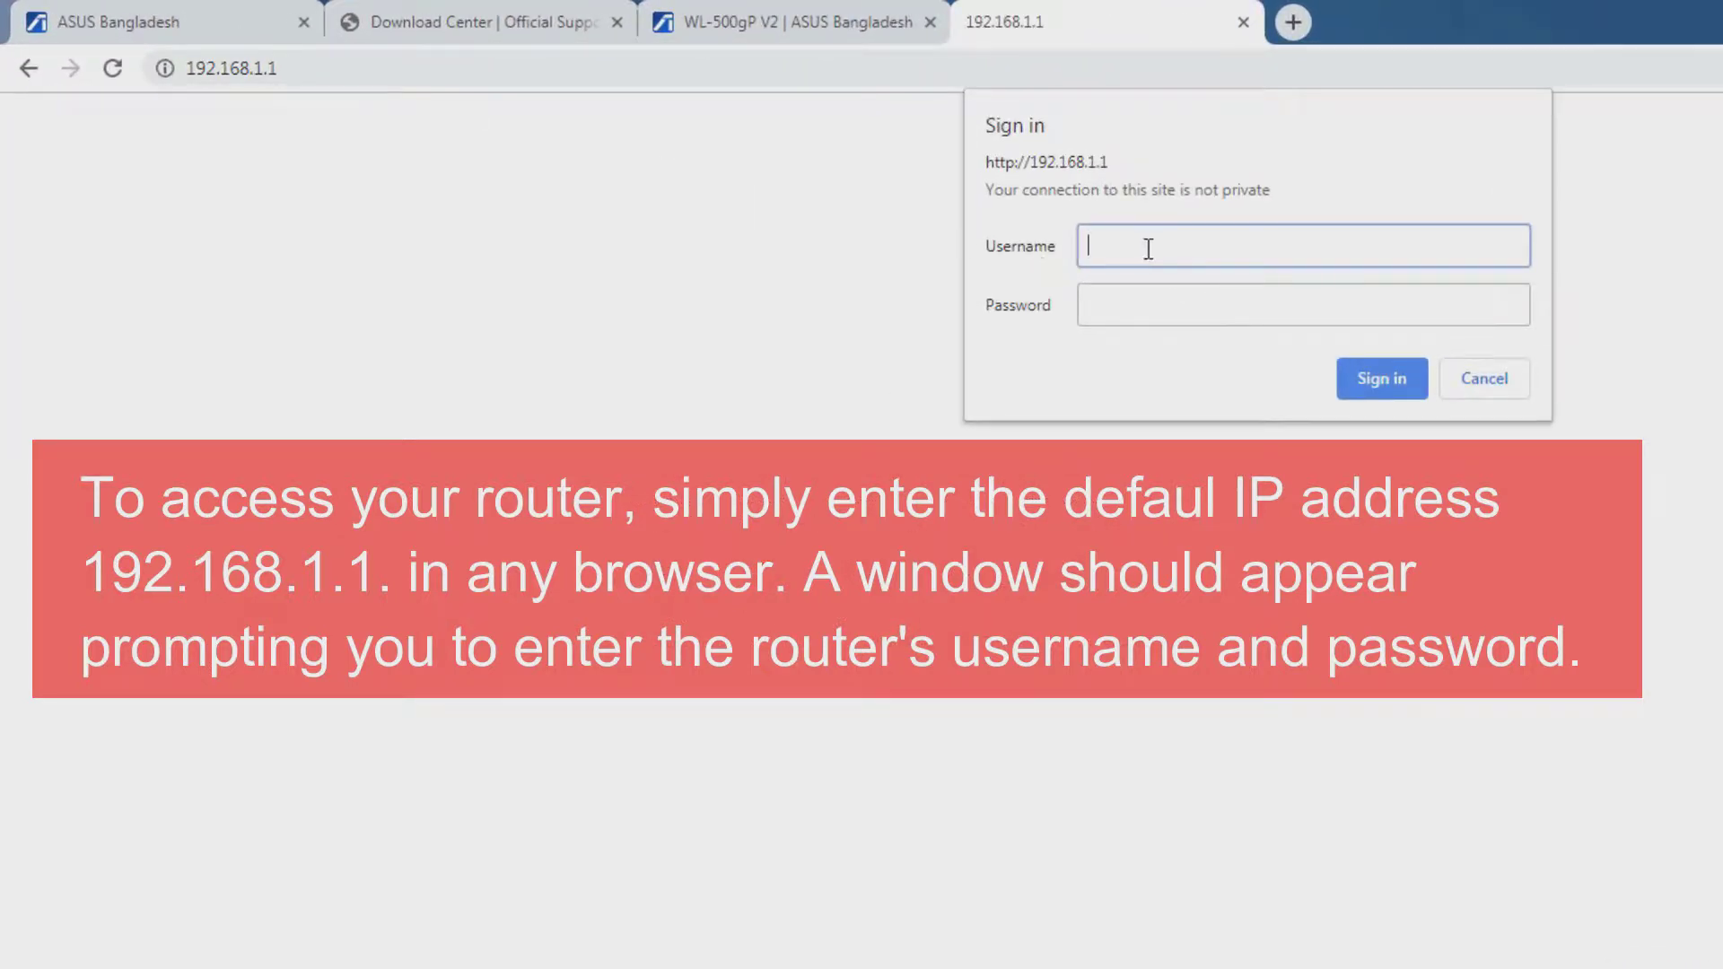
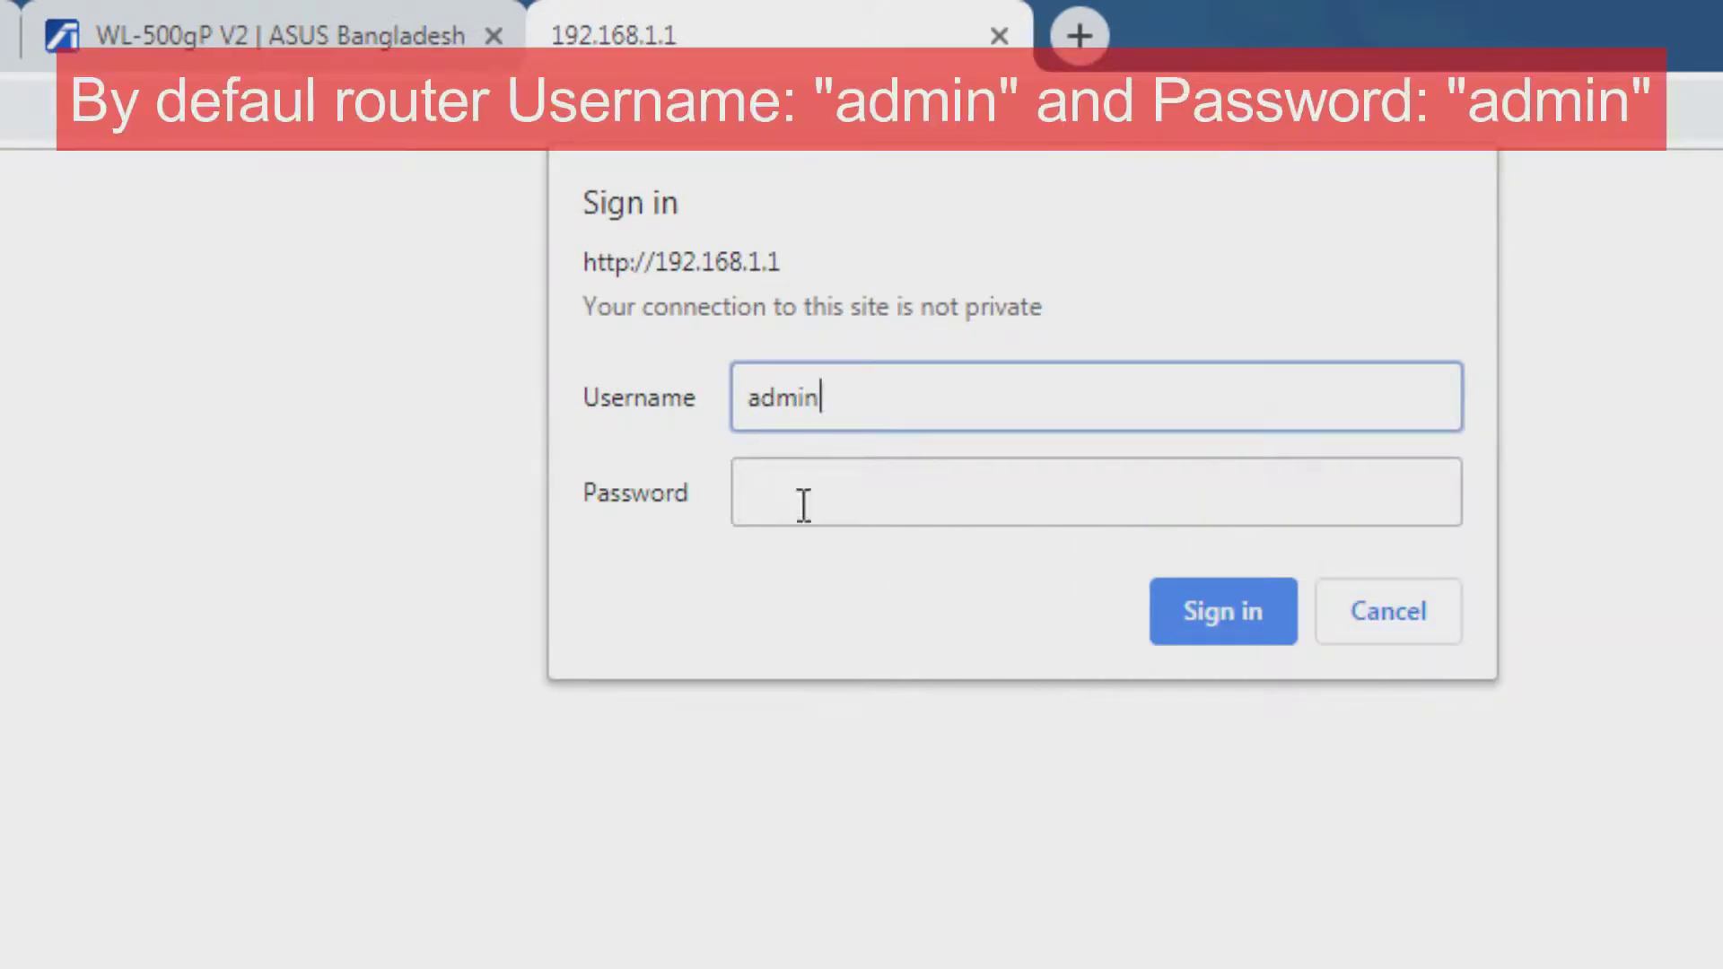
left_click(814, 510)
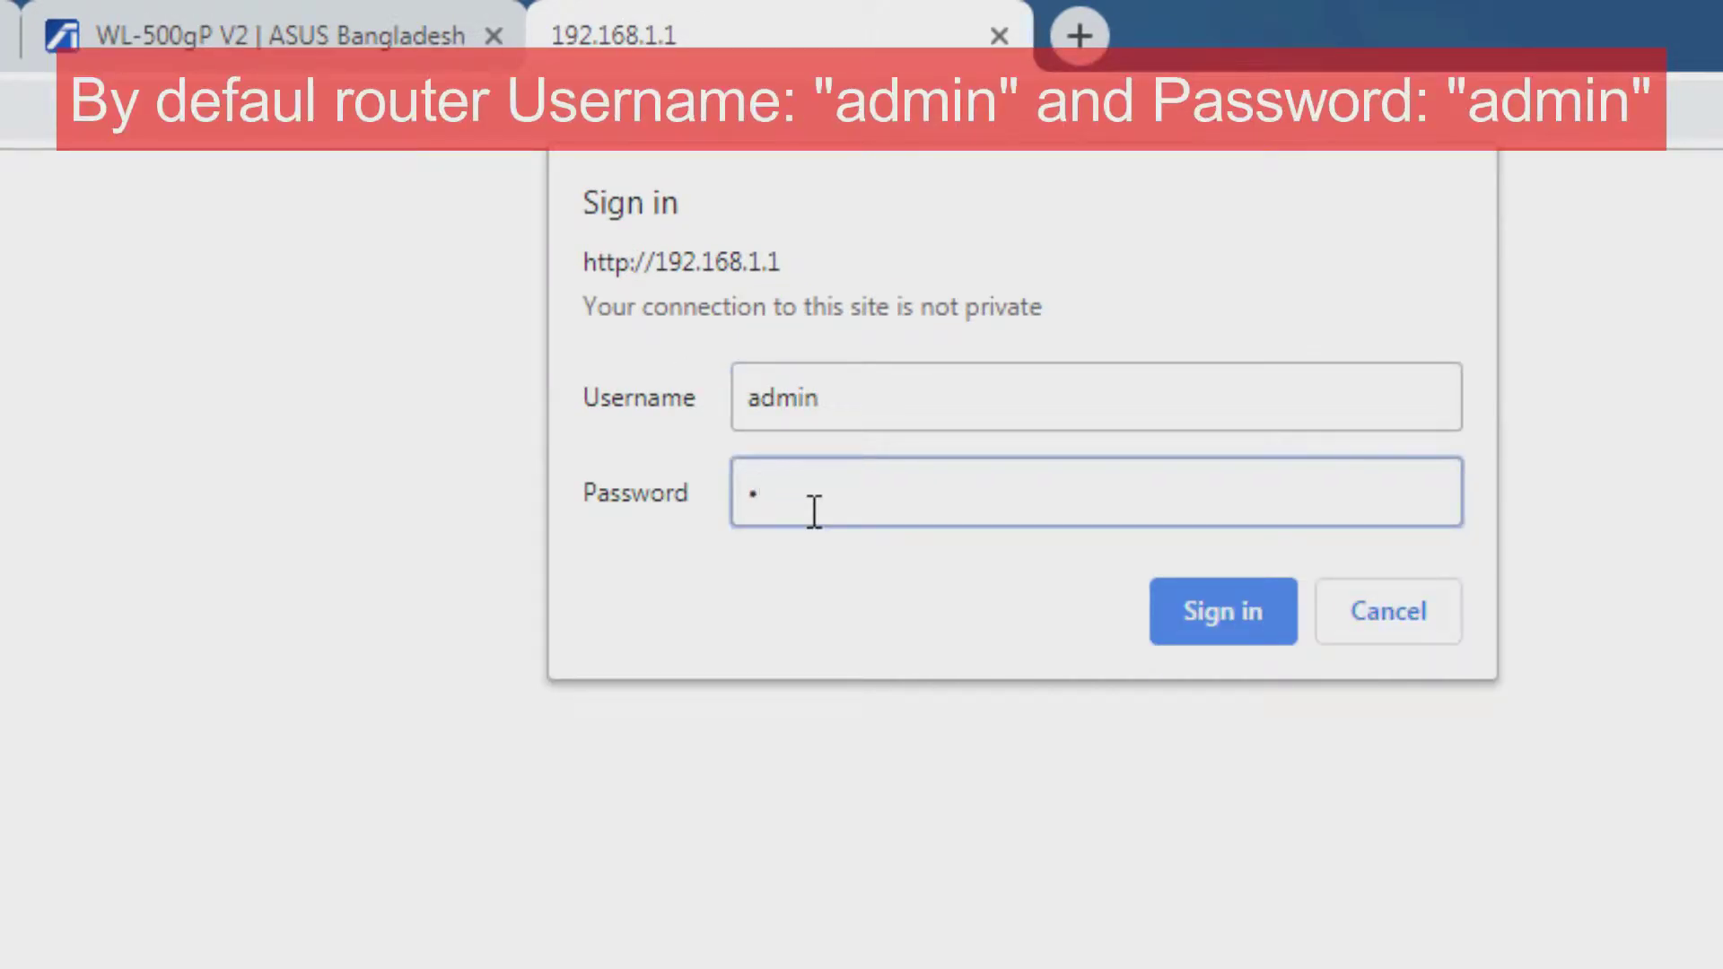
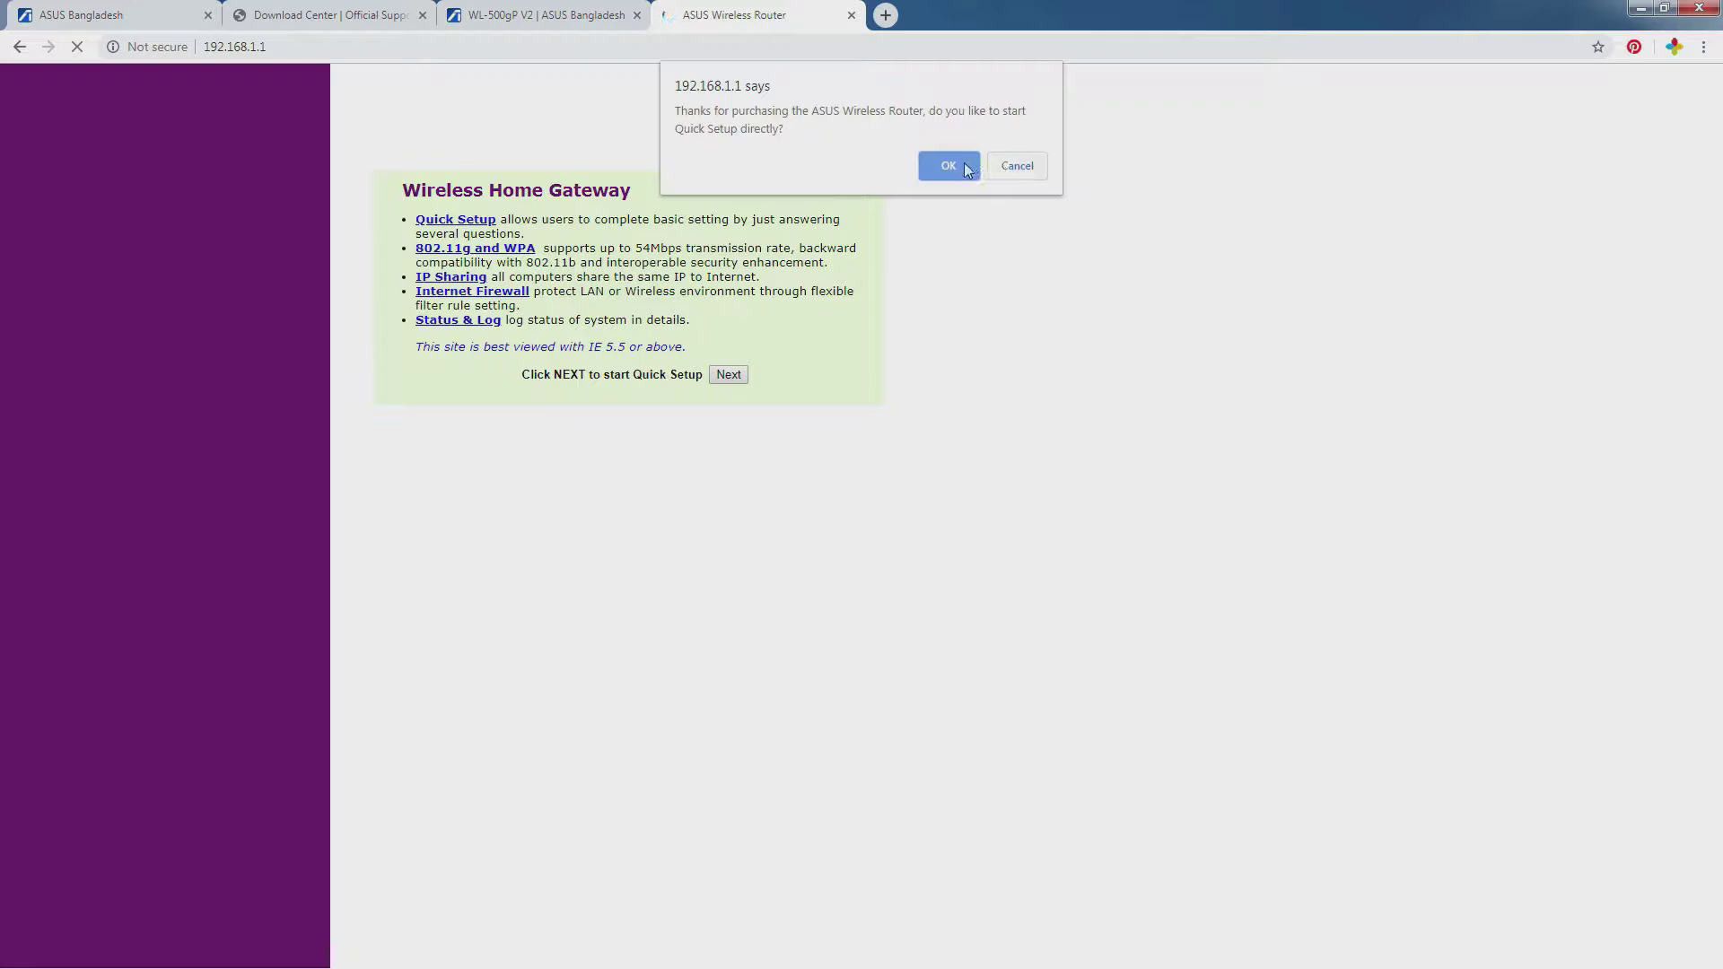
Open System Setup > Firmware Upgrade, noting current firmware 2.0.1.2, and bring up the firmware folder.
left_click(957, 165)
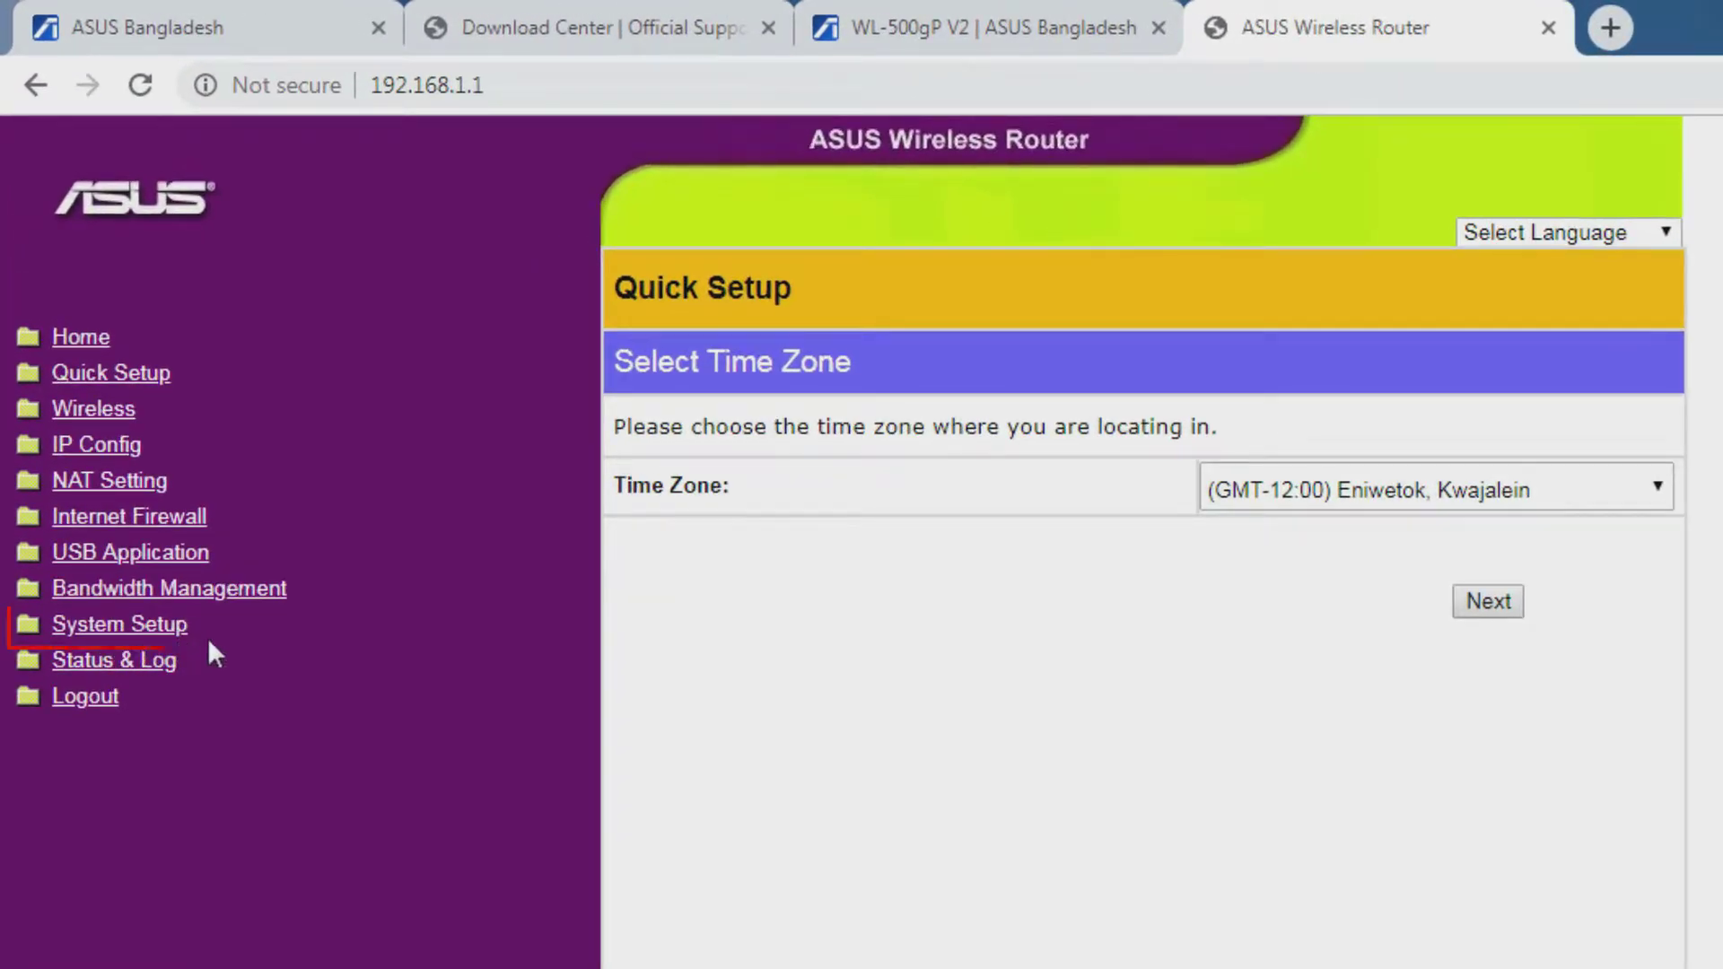
left_click(155, 628)
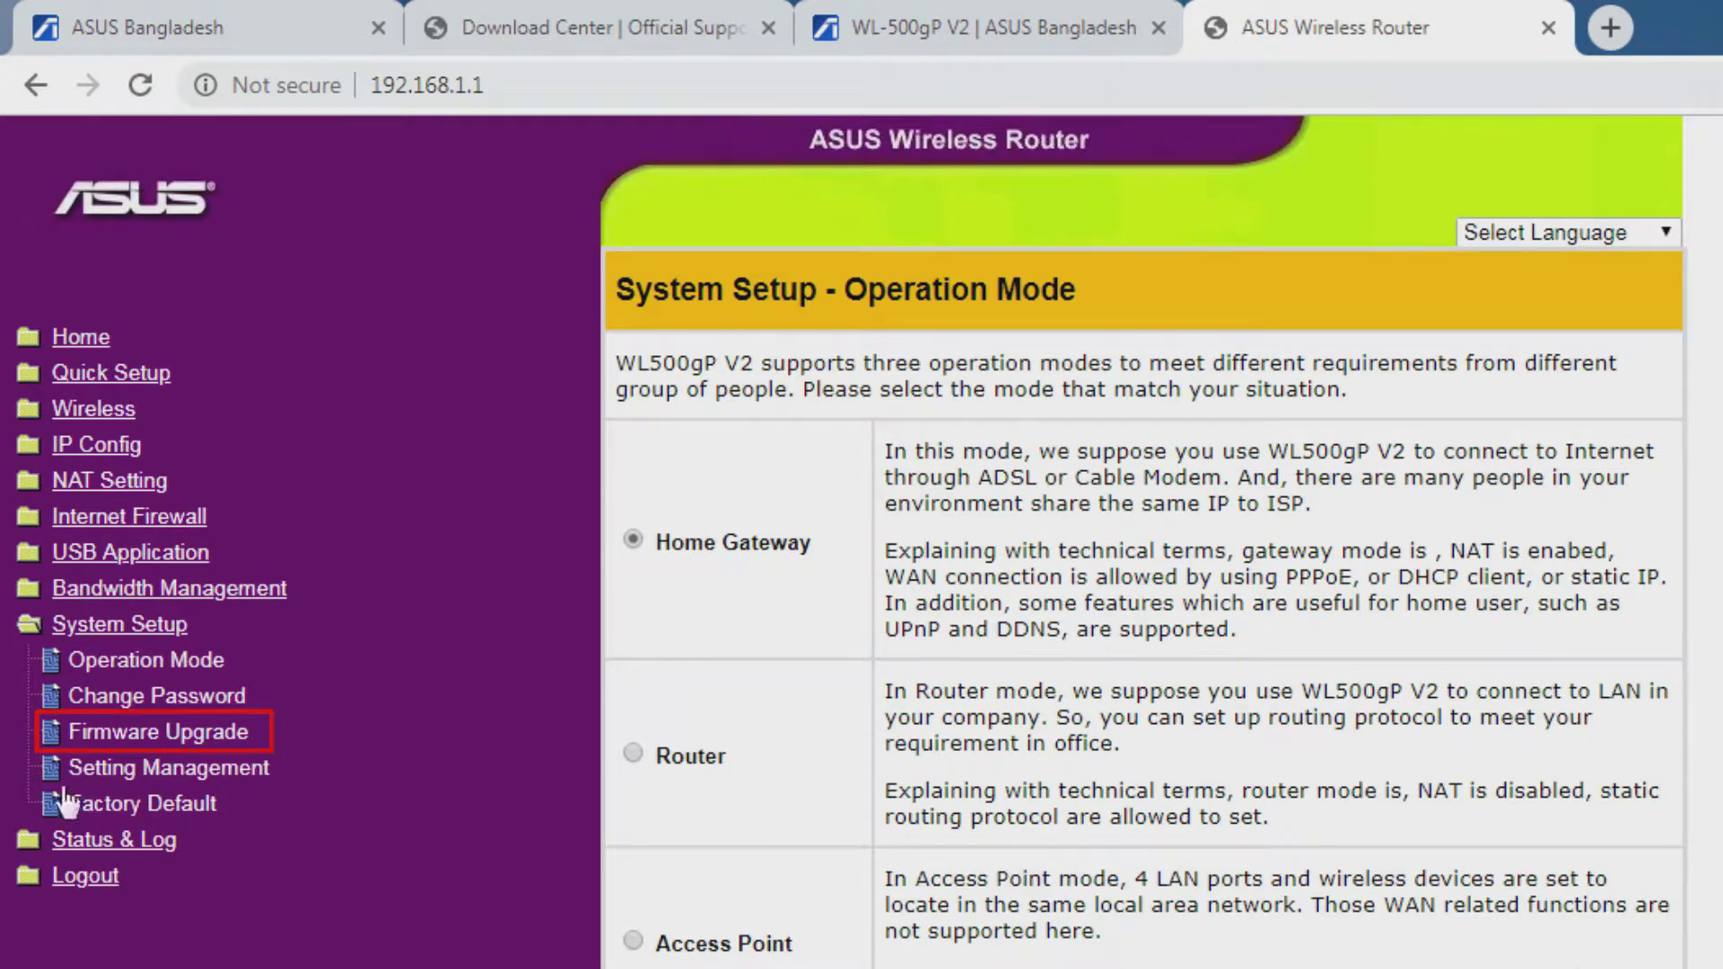
left_click(195, 737)
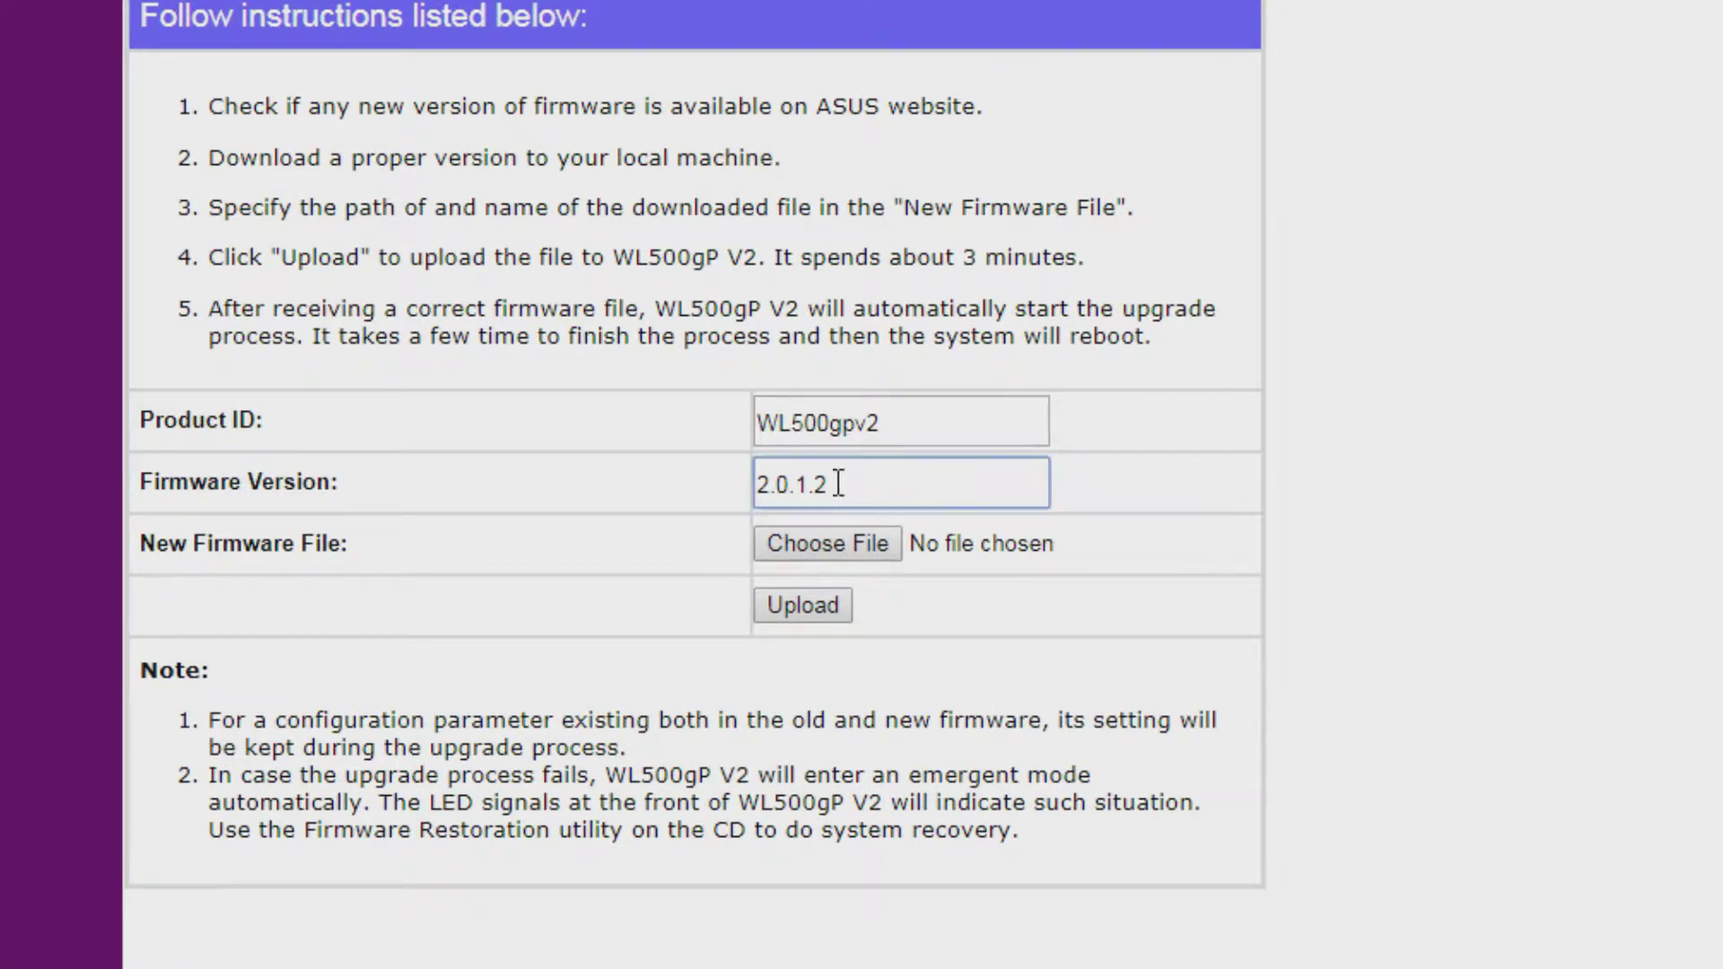
left_click_drag(850, 488, 289, 484)
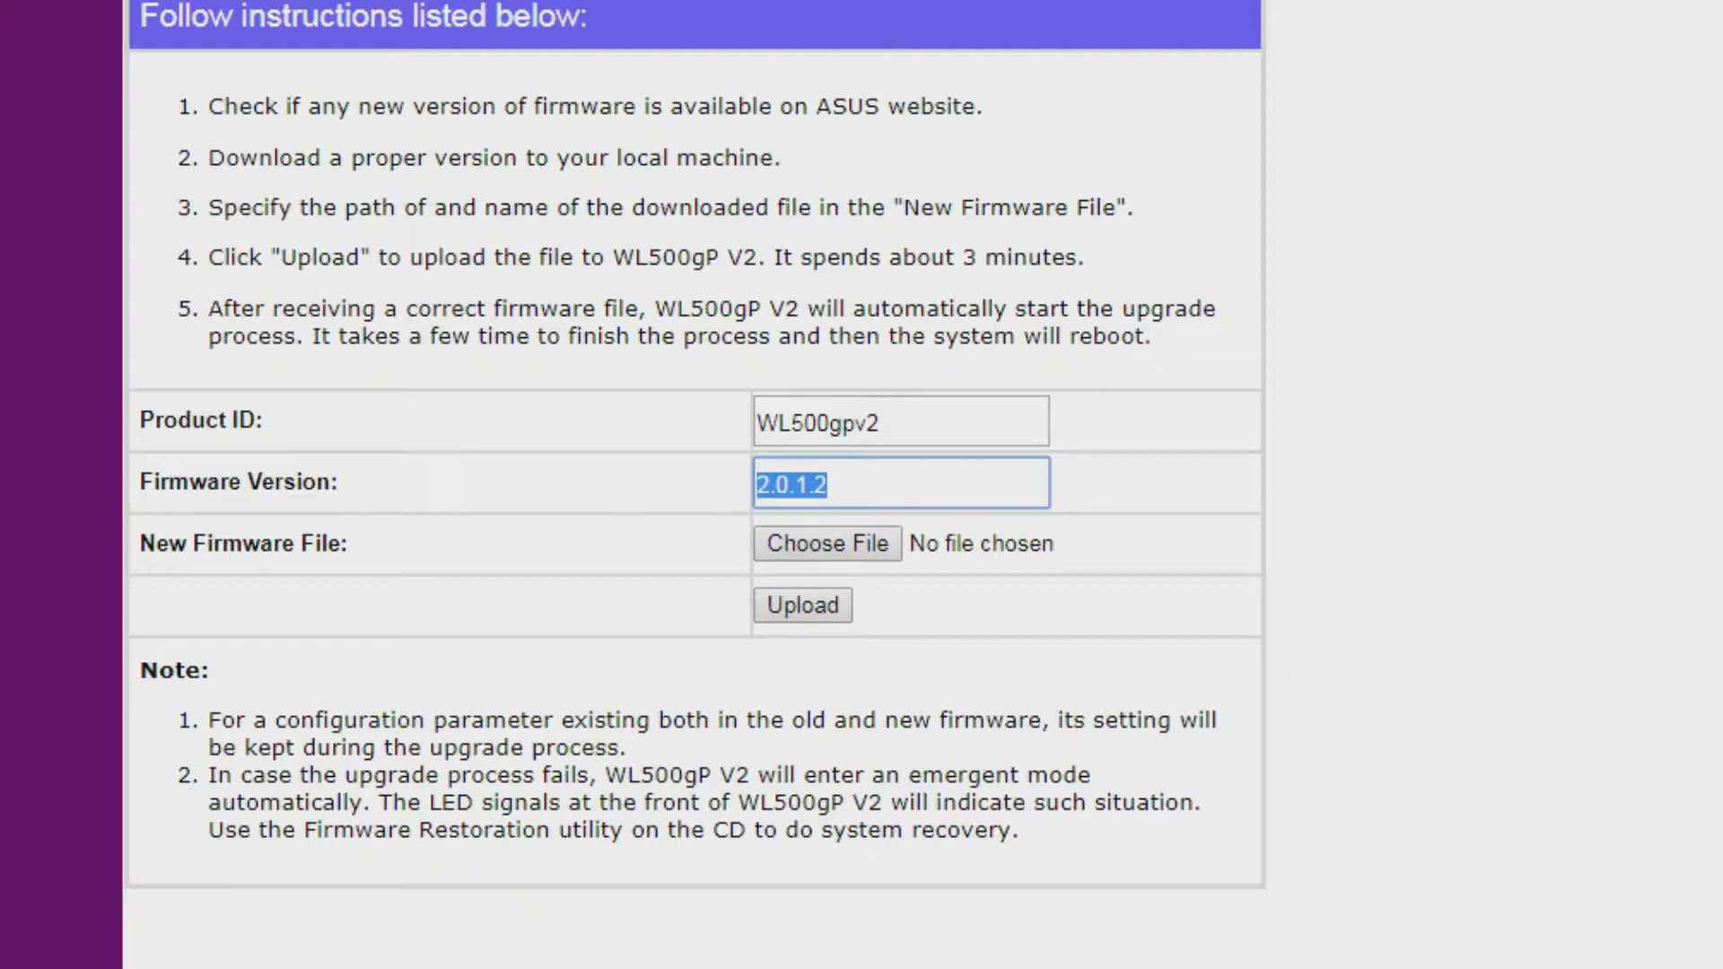
key("alt+Tab")
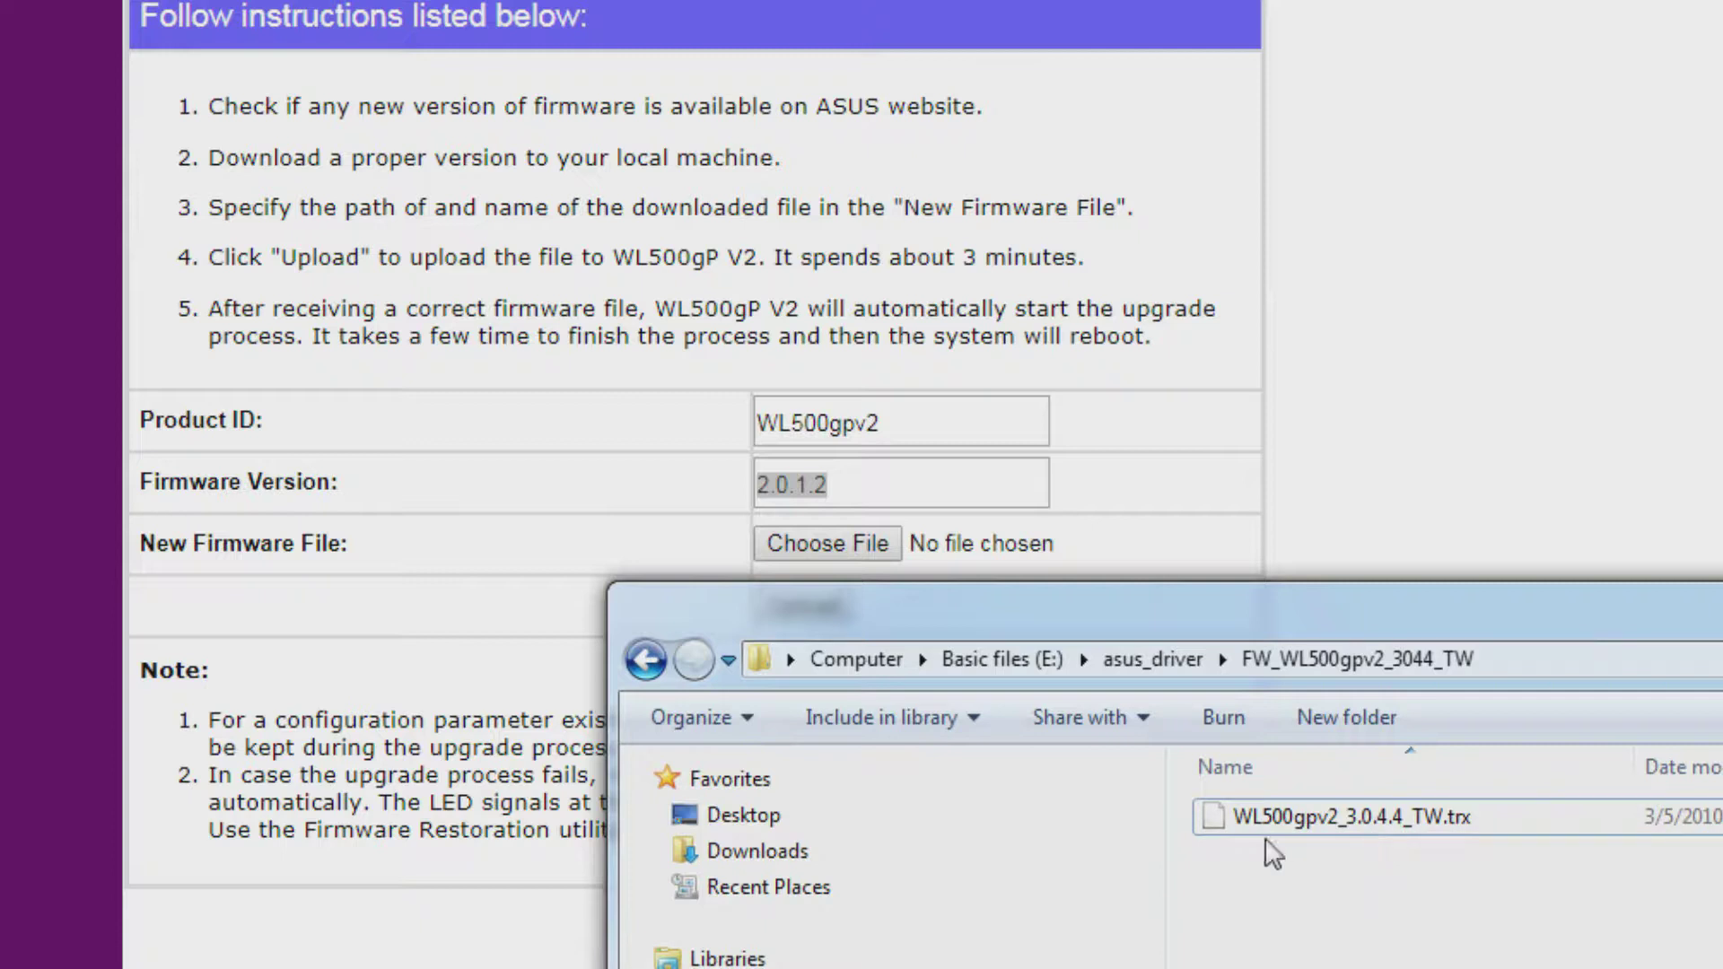
left_click_drag(910, 599, 527, 948)
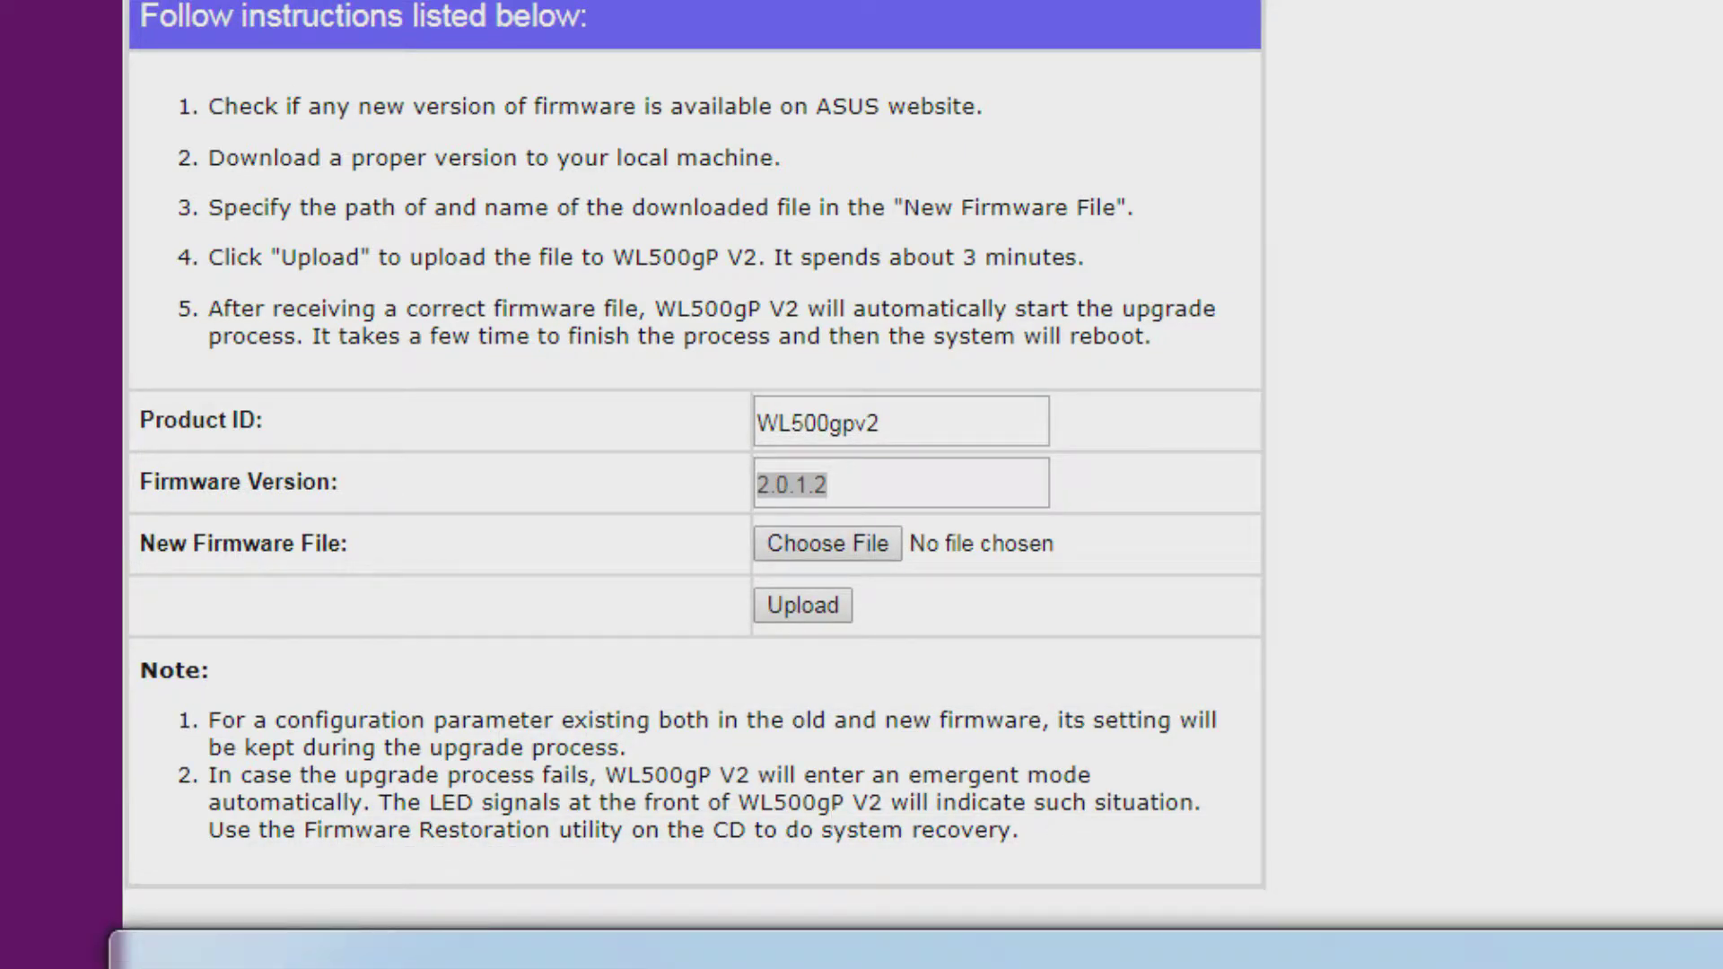
Flash WL500gpv2_3.0.4.4_TW.trx from E:\asus_driver\FW_WL500gpv2_3044_TW onto the router.
left_click(869, 551)
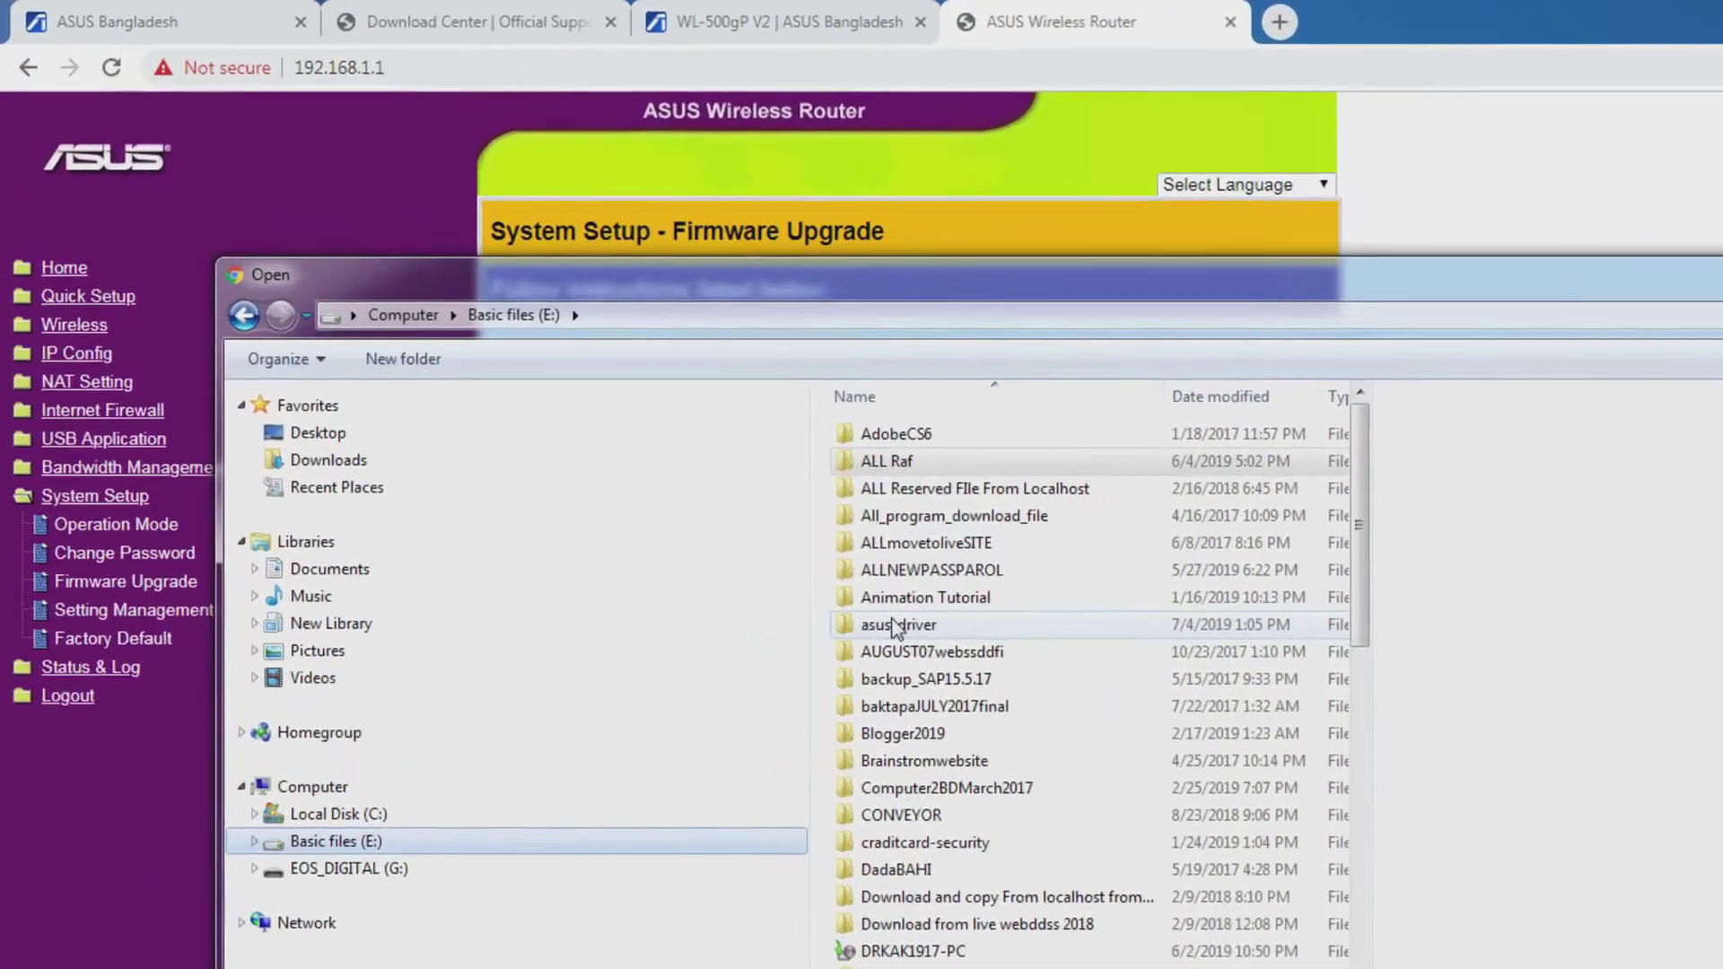
left_click(619, 433)
double_click(905, 635)
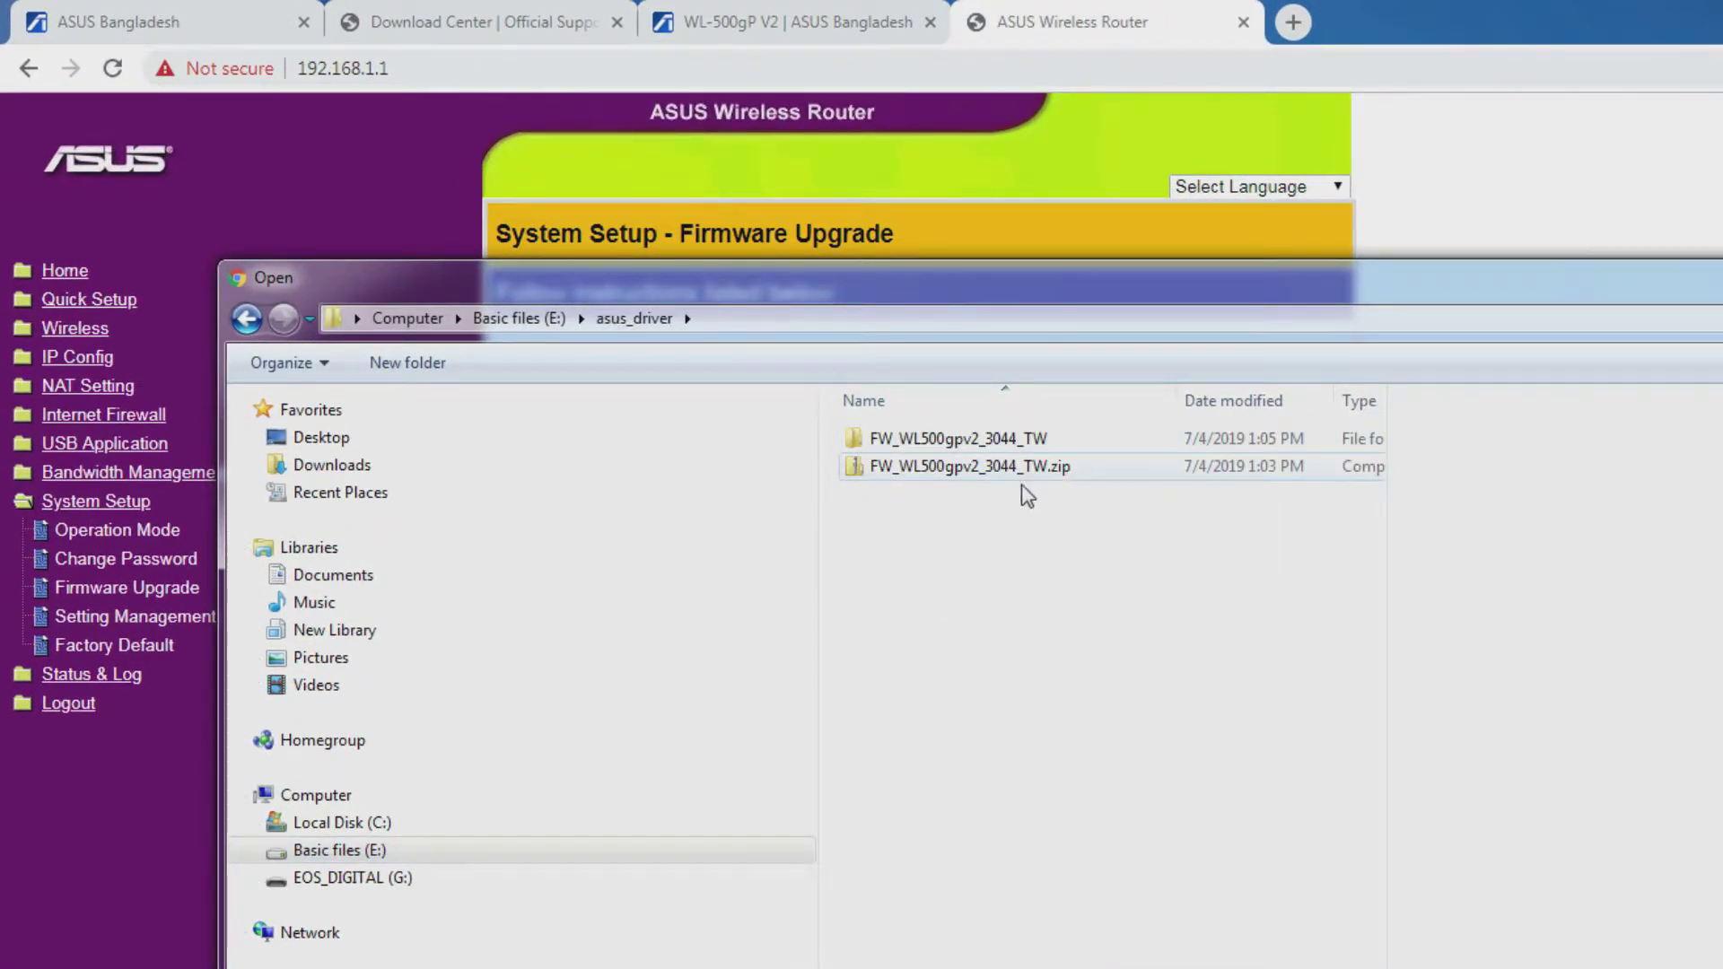
double_click(1049, 442)
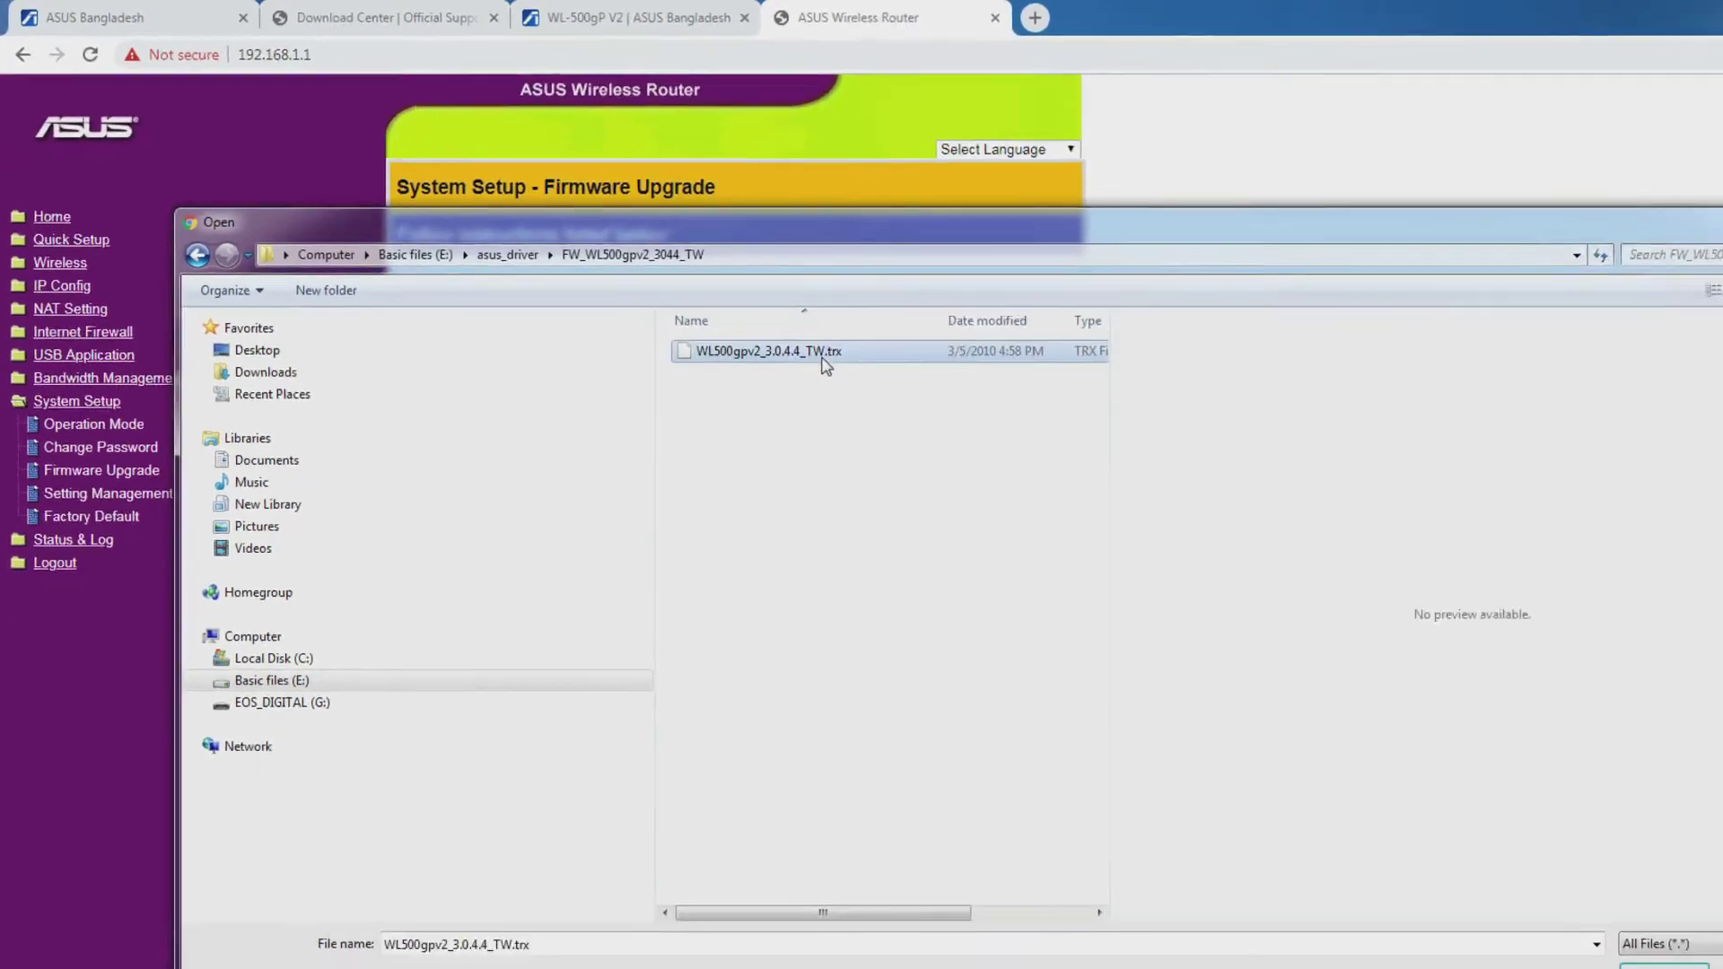
left_click(1407, 831)
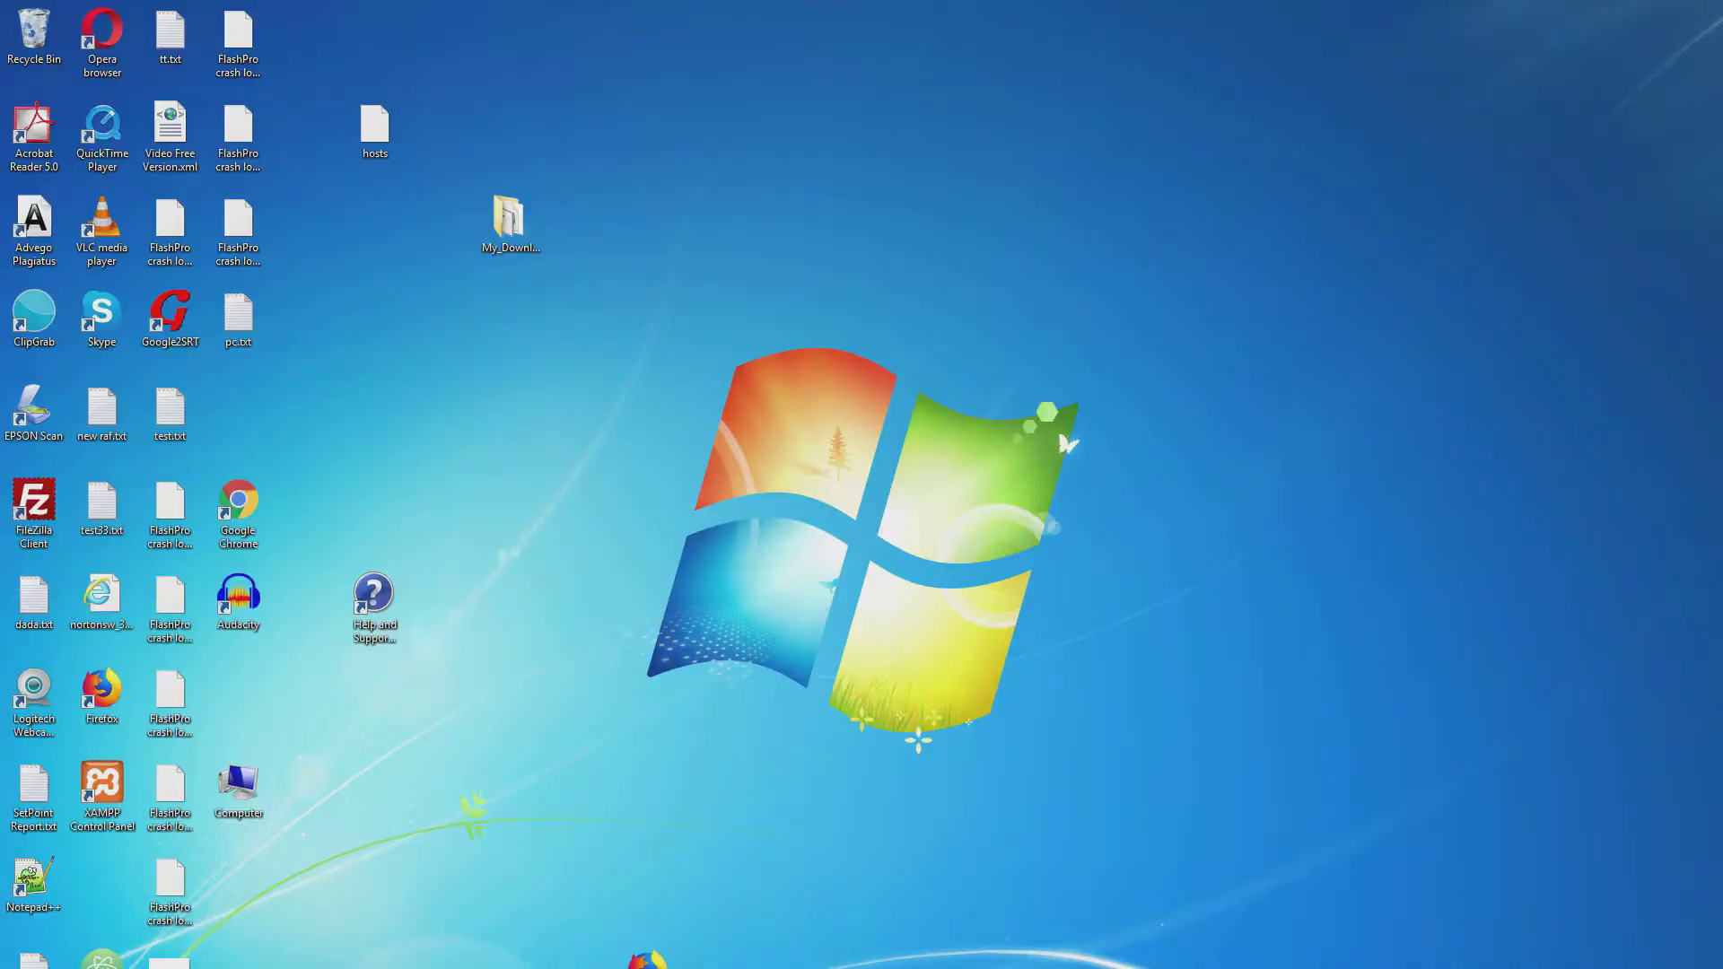
Confirm in Network and Sharing Center that Network 2 has no Internet access, then close it.
key("super")
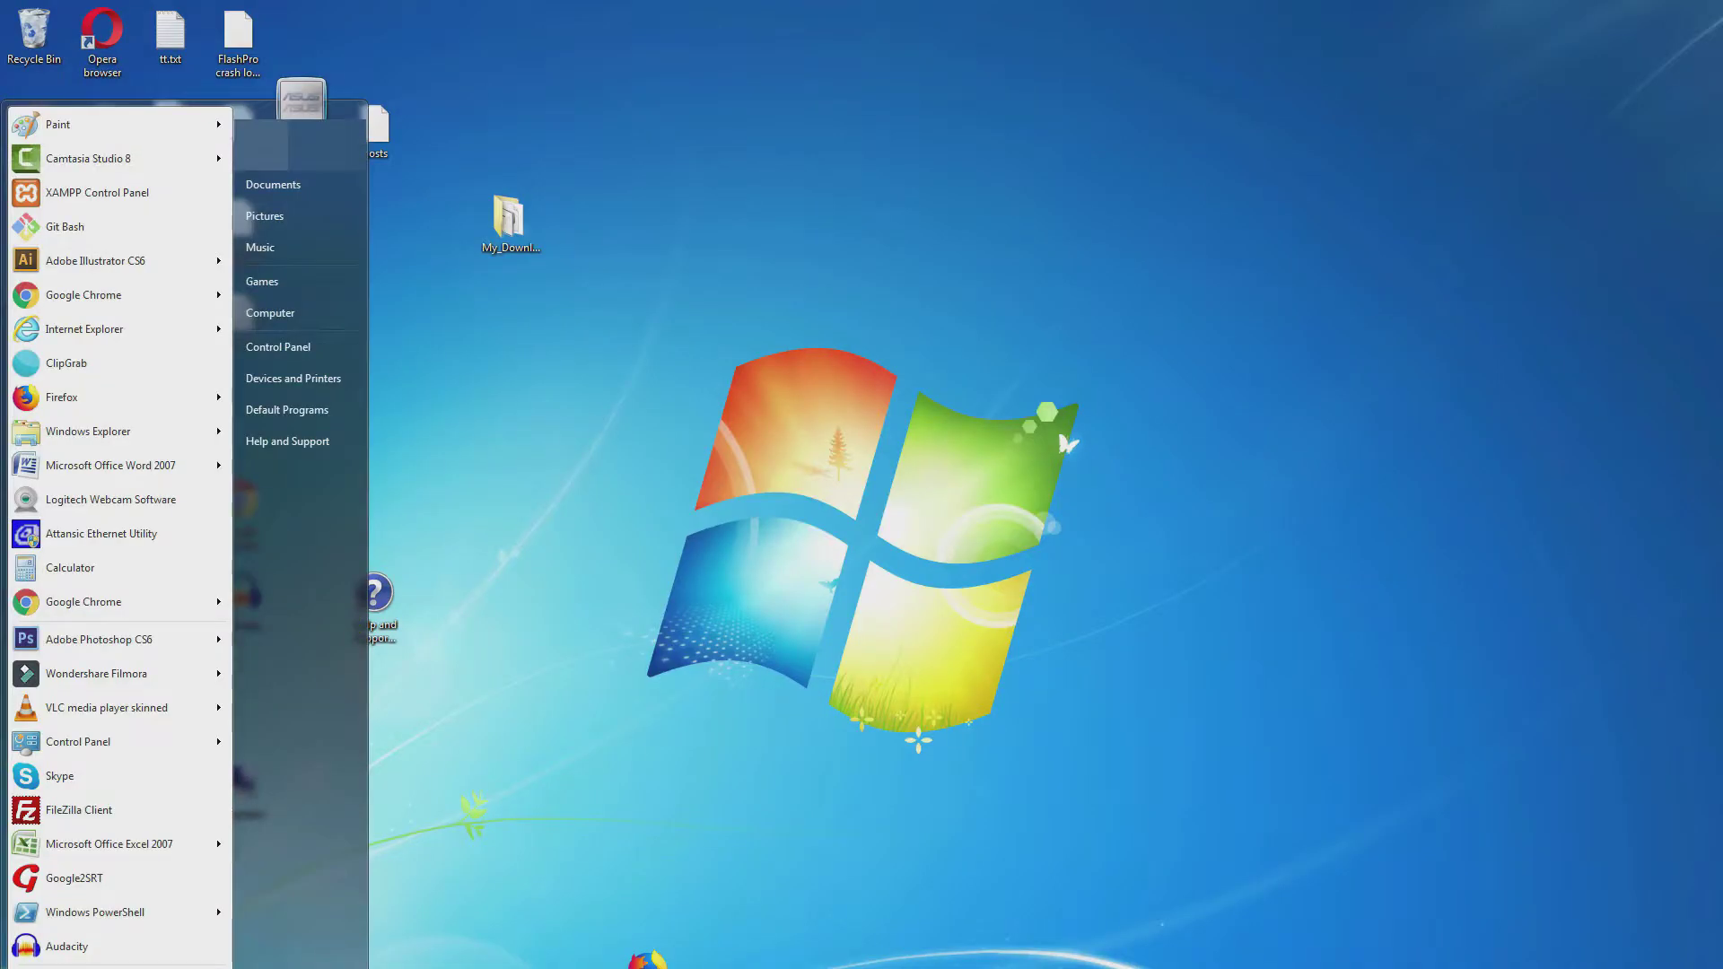
left_click(272, 354)
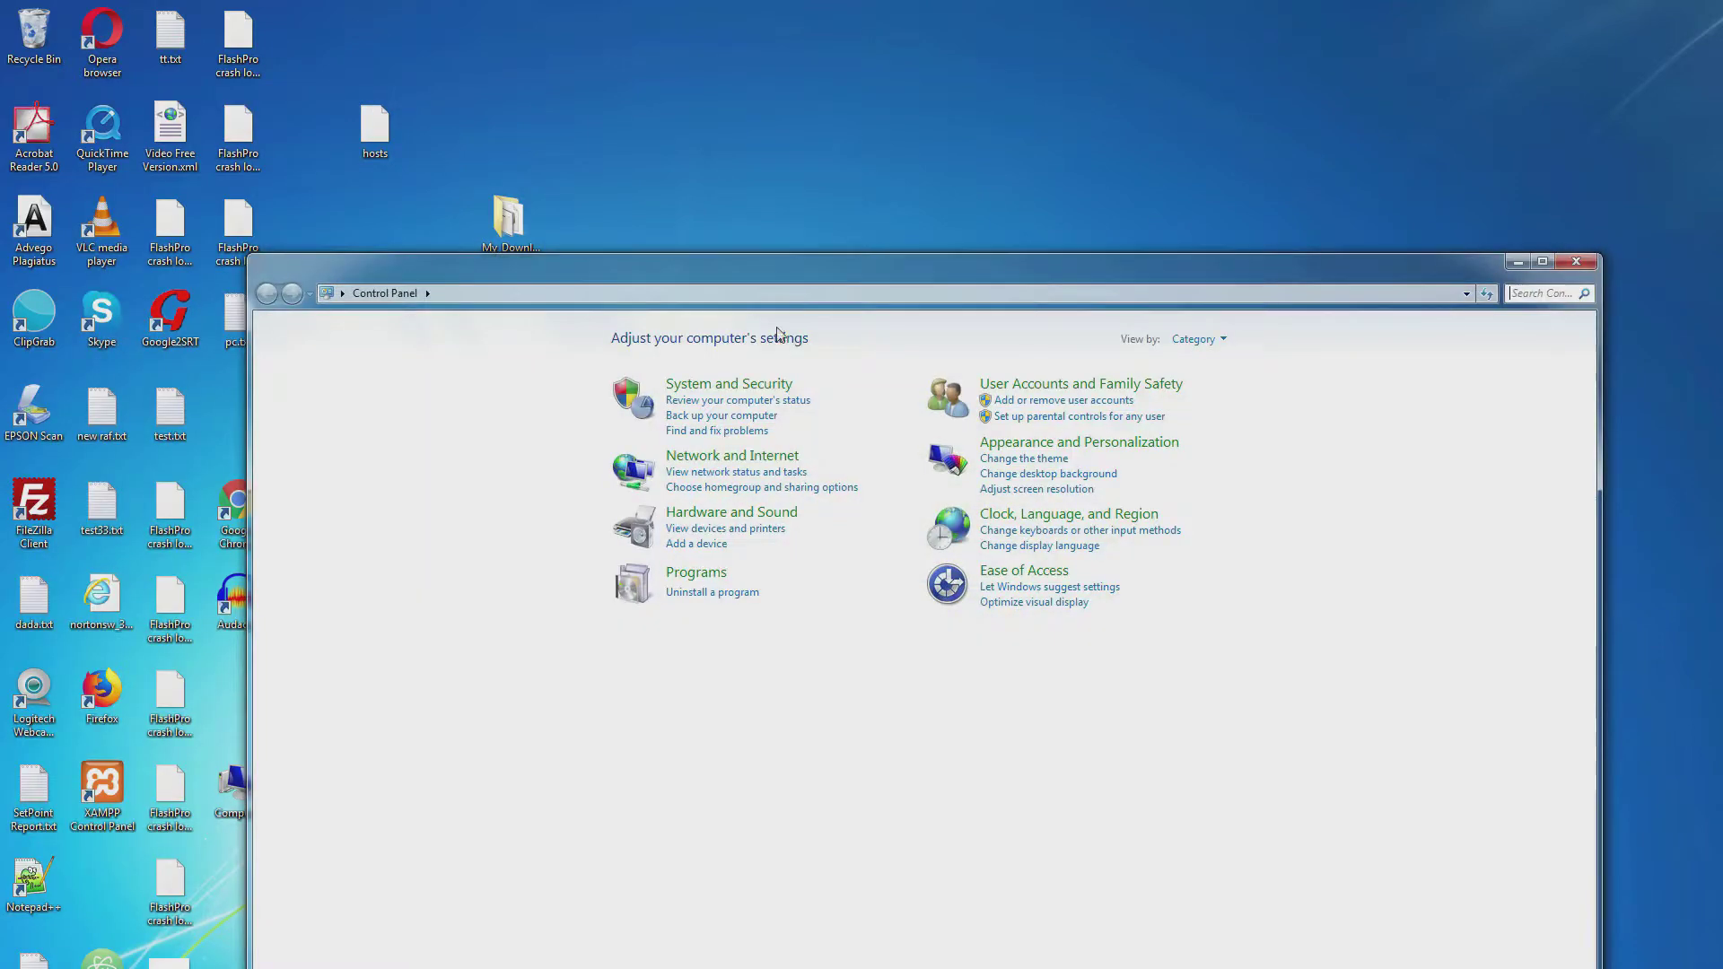
left_click(762, 458)
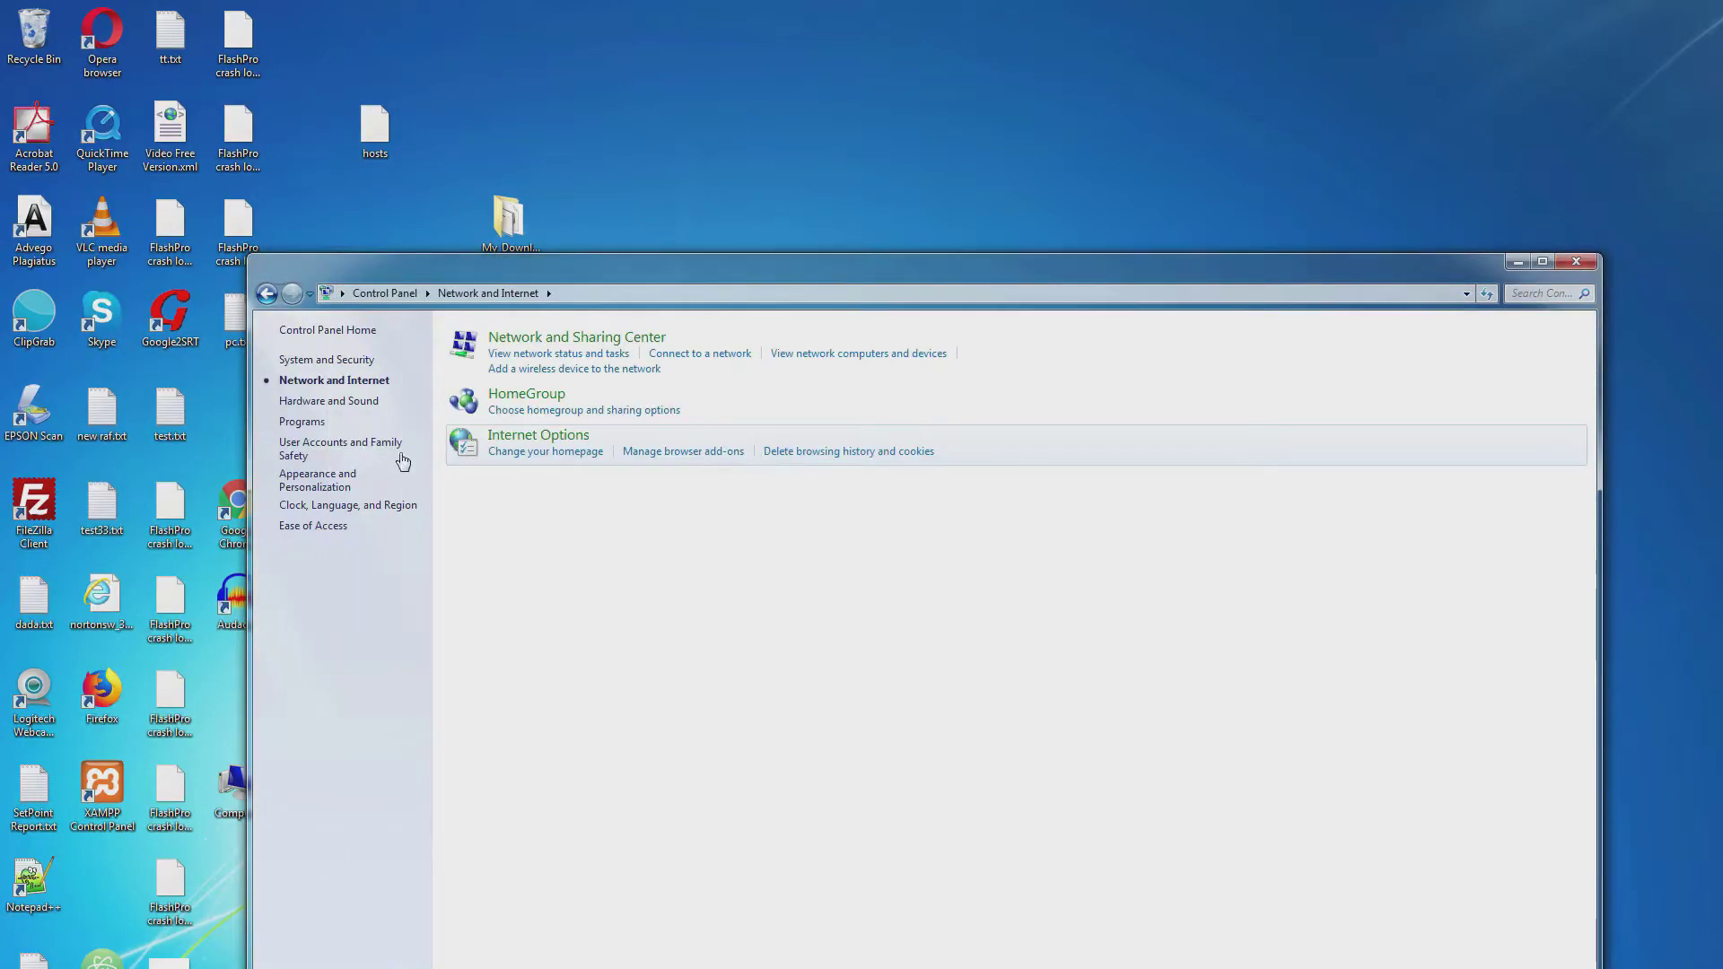
left_click(579, 355)
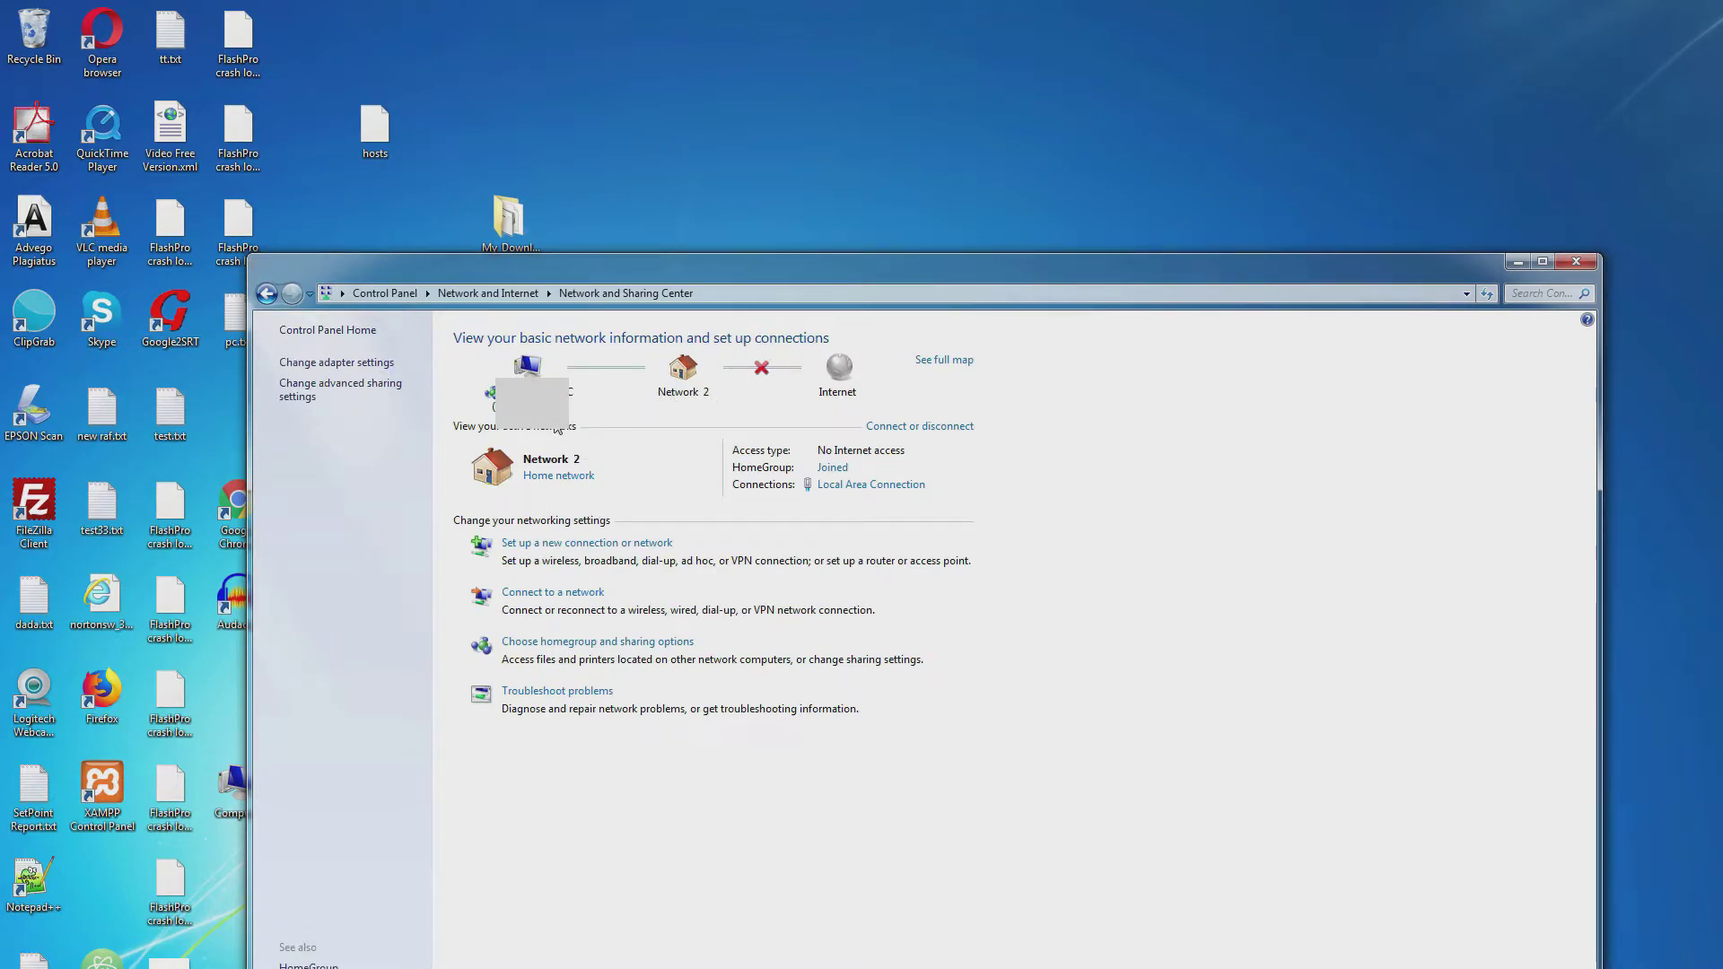
left_click(1579, 268)
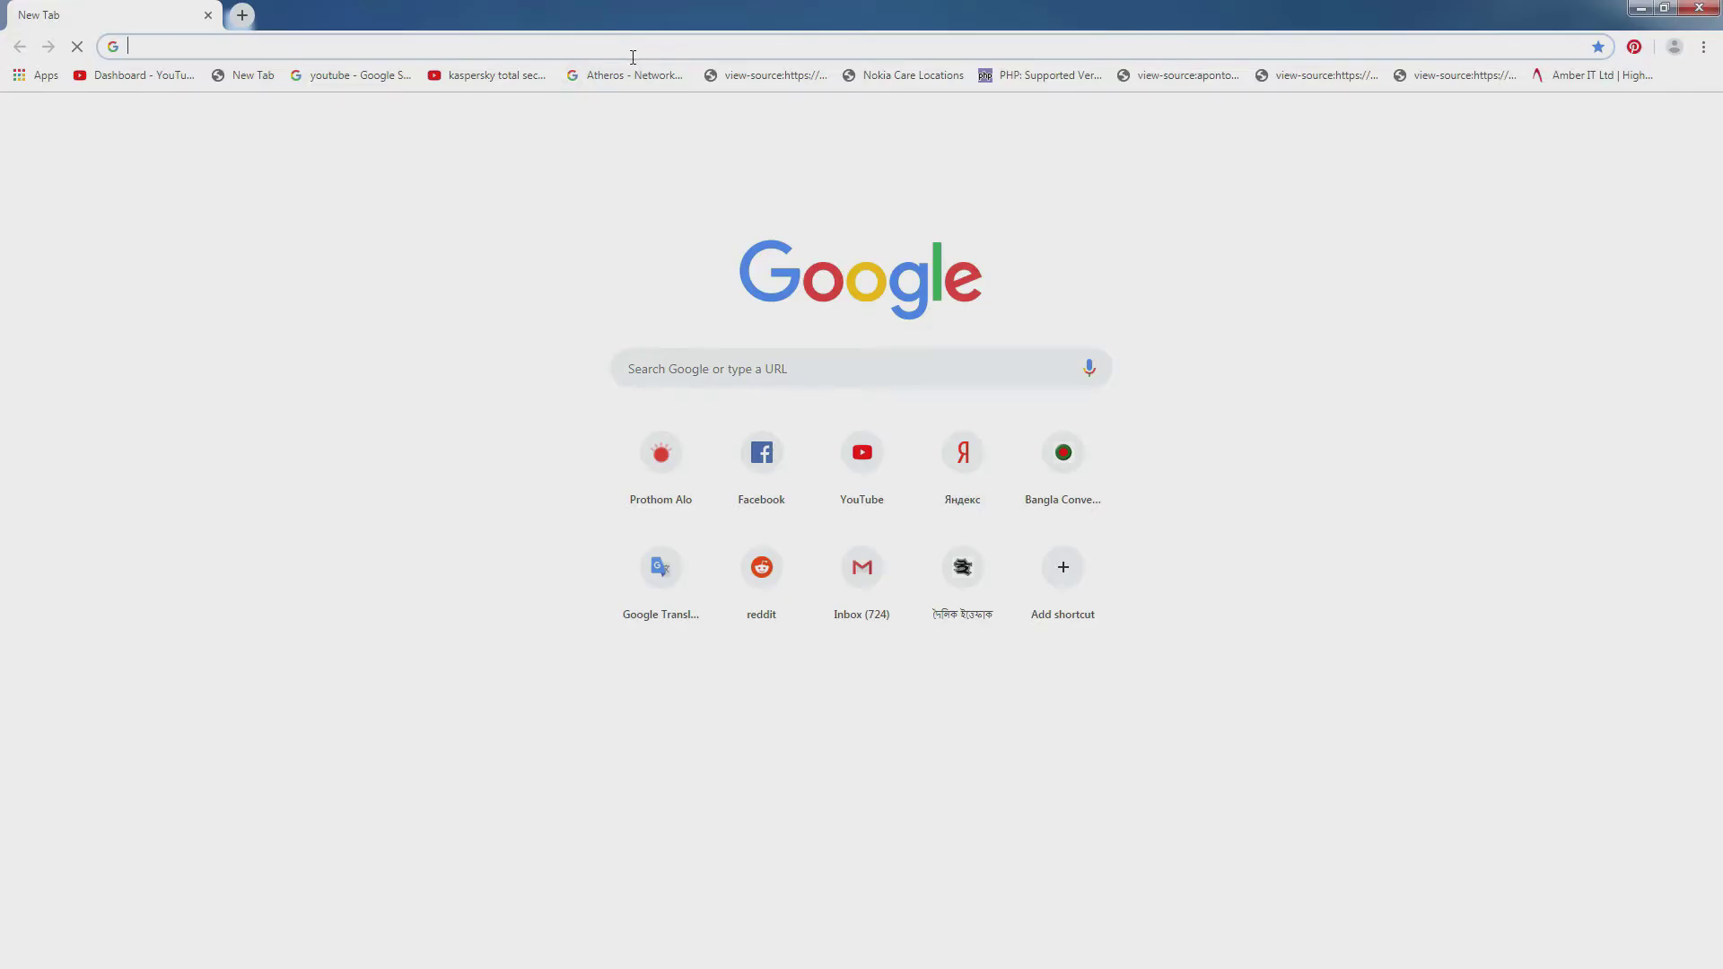
type("1")
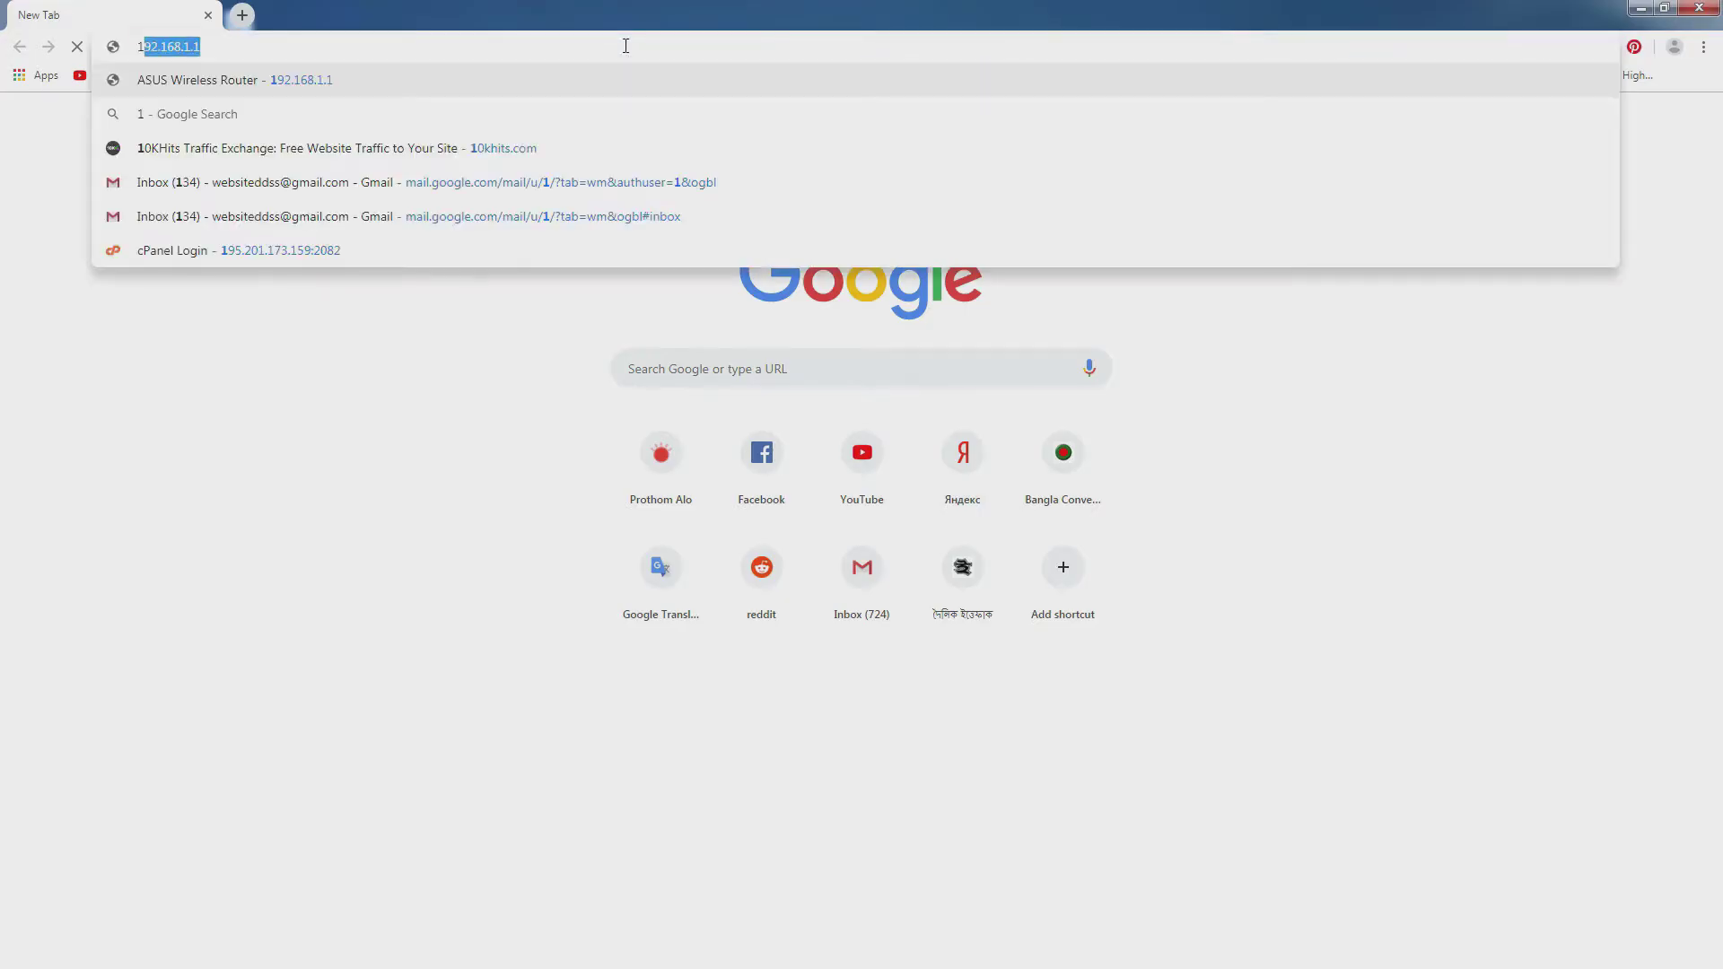
type("92")
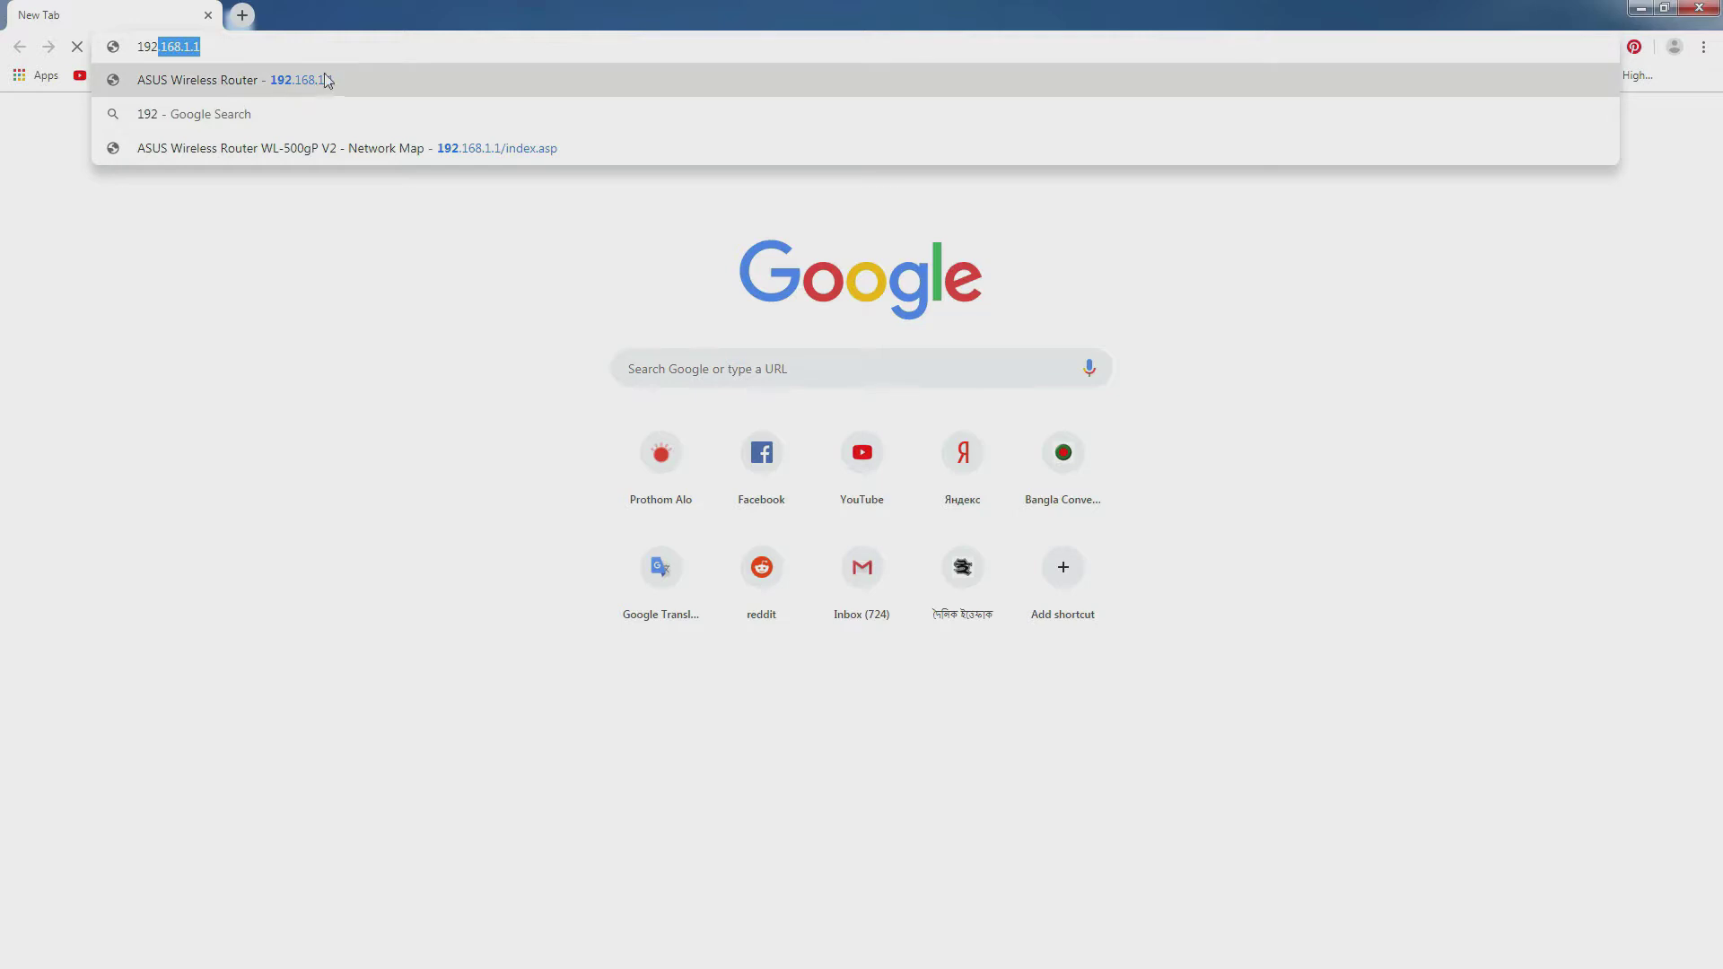
Log back in to 192.168.1.1 as admin to view the Network Map.
left_click(289, 88)
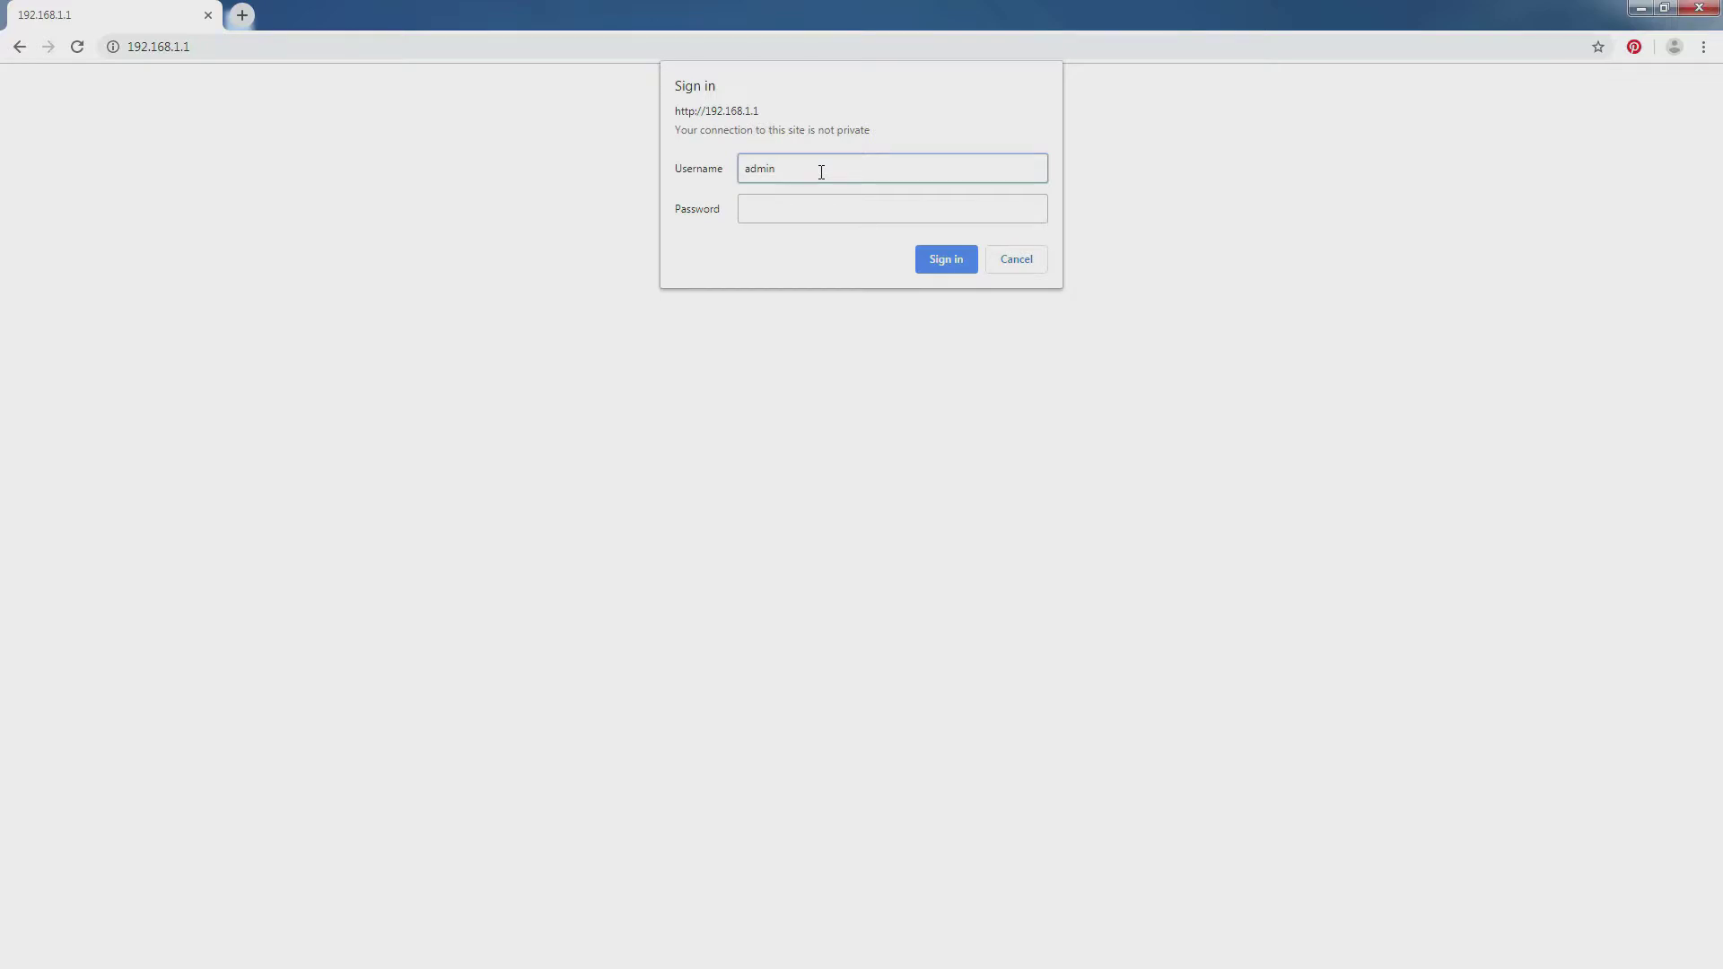
left_click(874, 210)
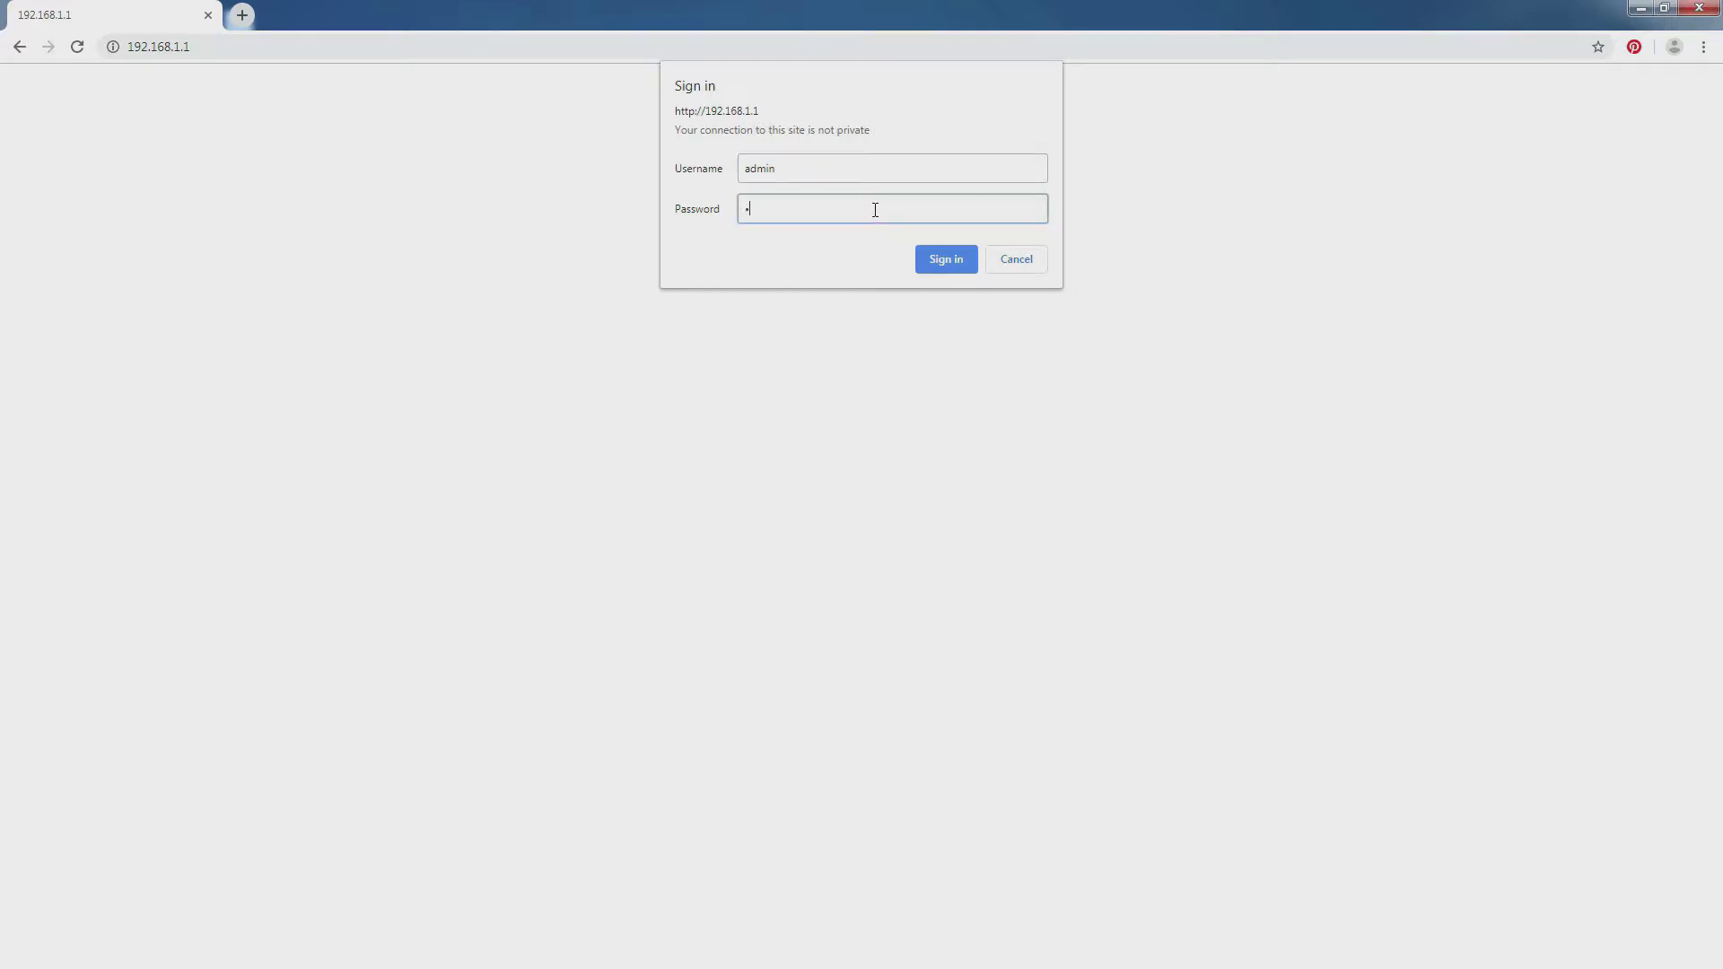
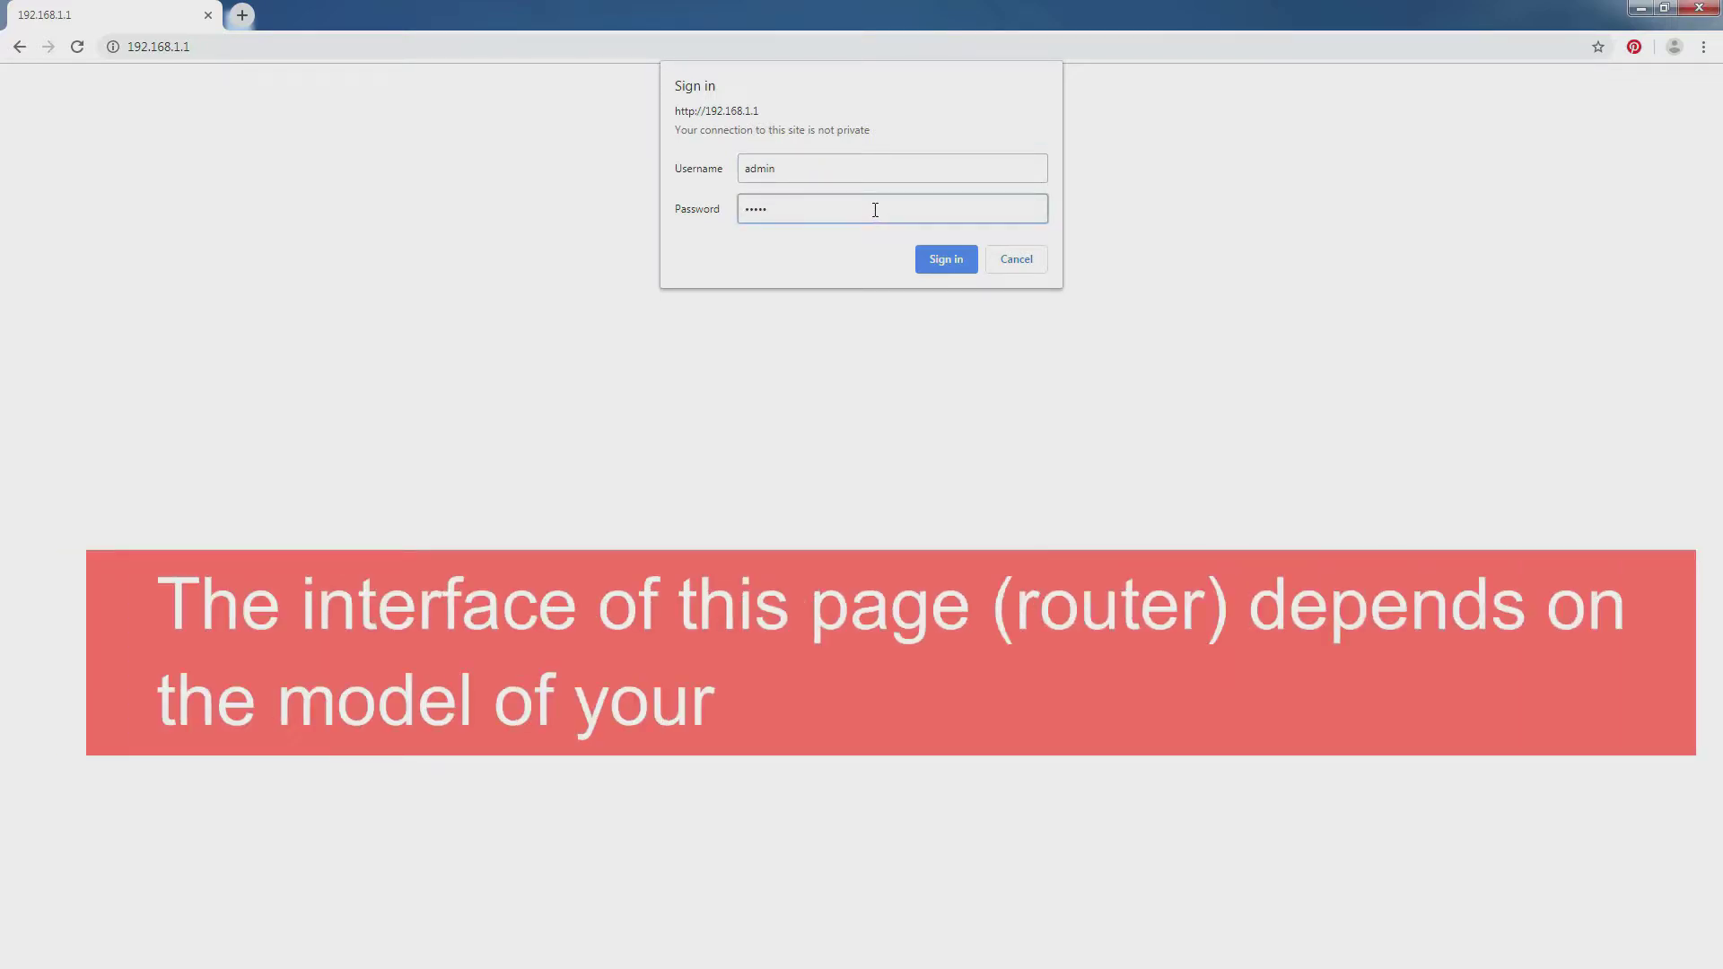
left_click(946, 260)
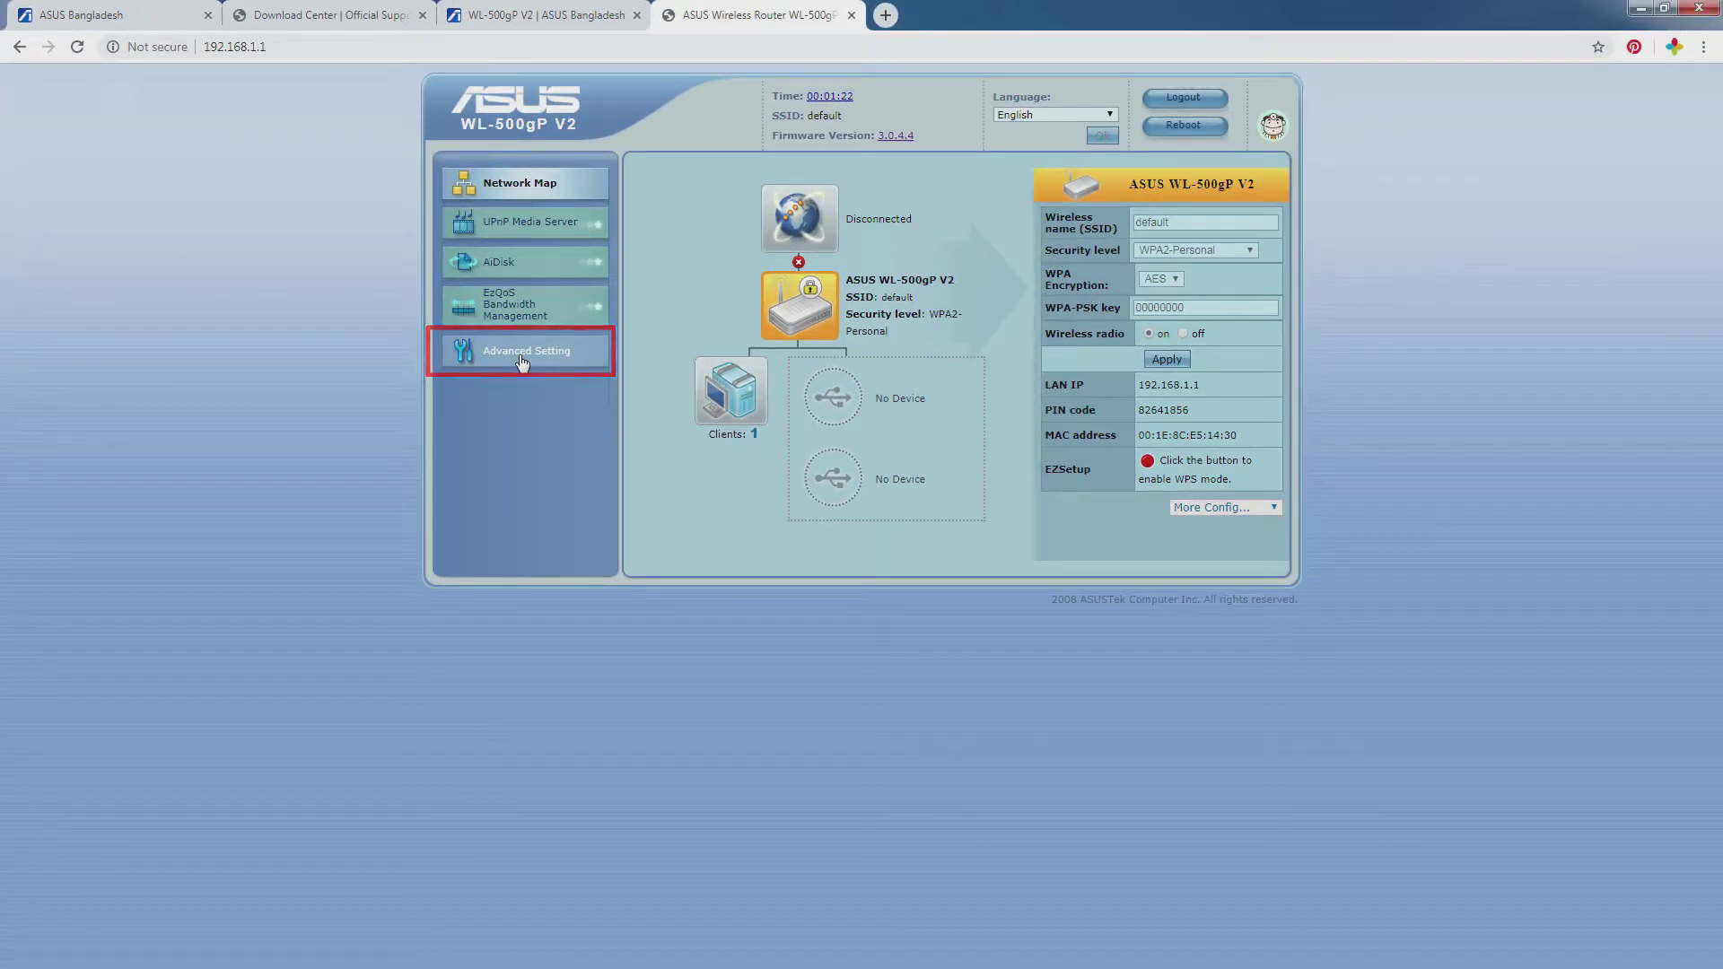
In Advanced Setting > Wireless > General, select the default SSID for replacement with yourwifiname.
left_click(523, 357)
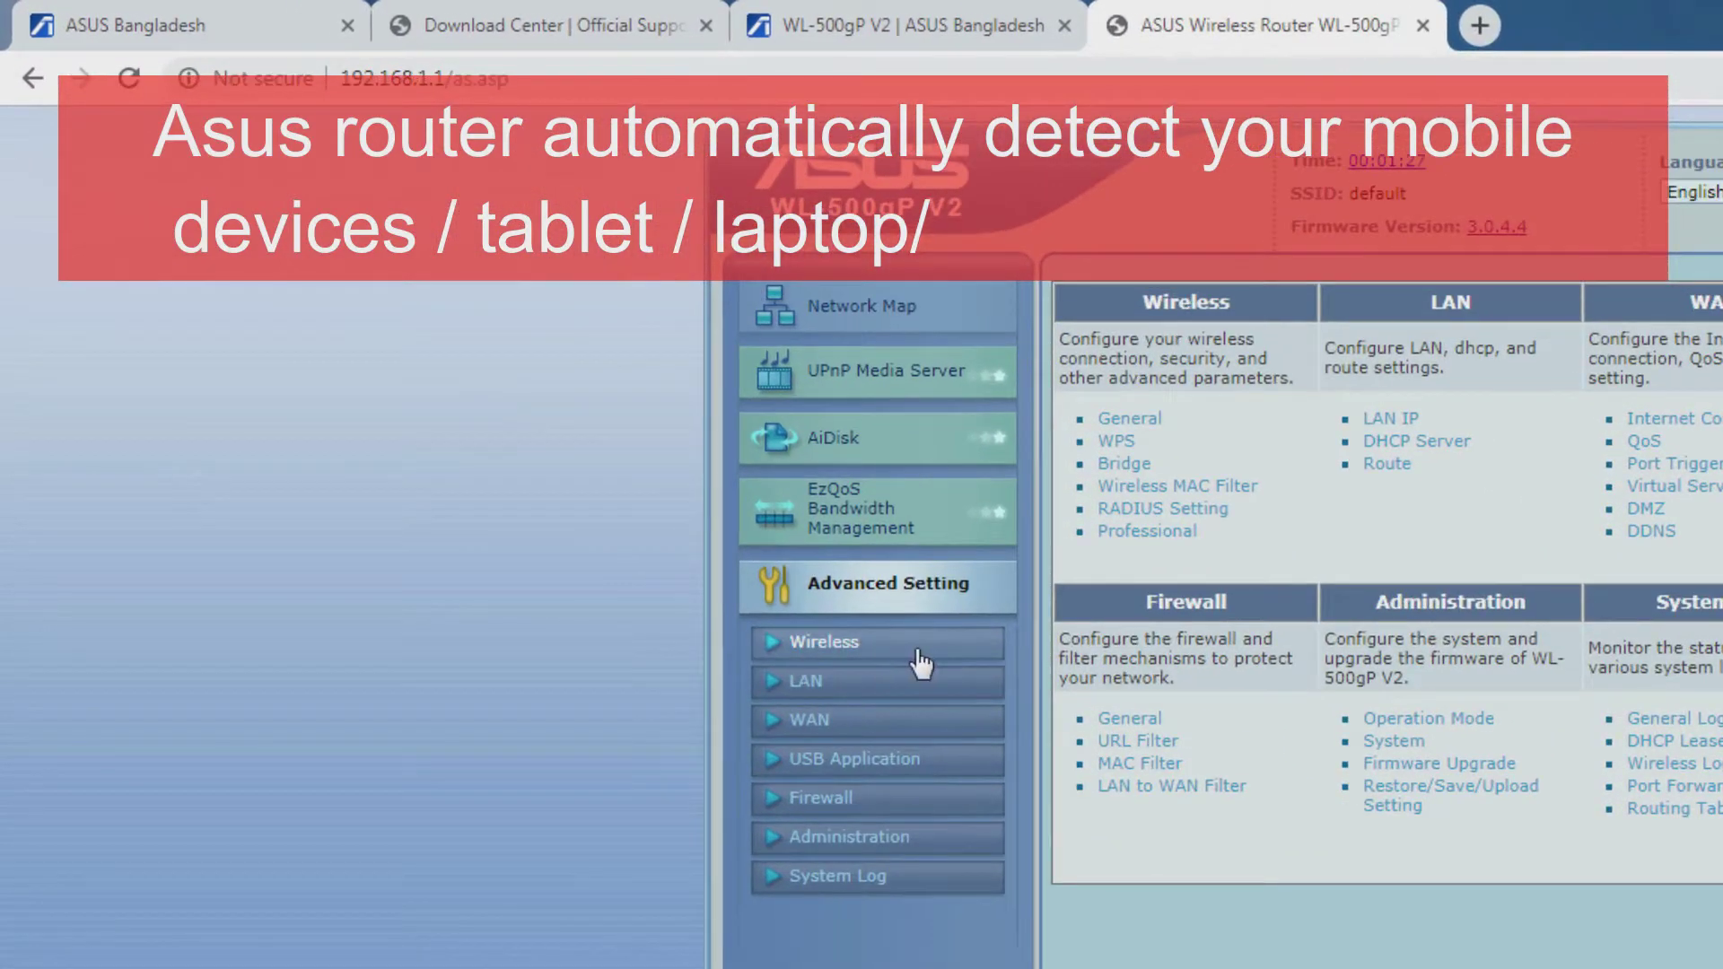
left_click(815, 647)
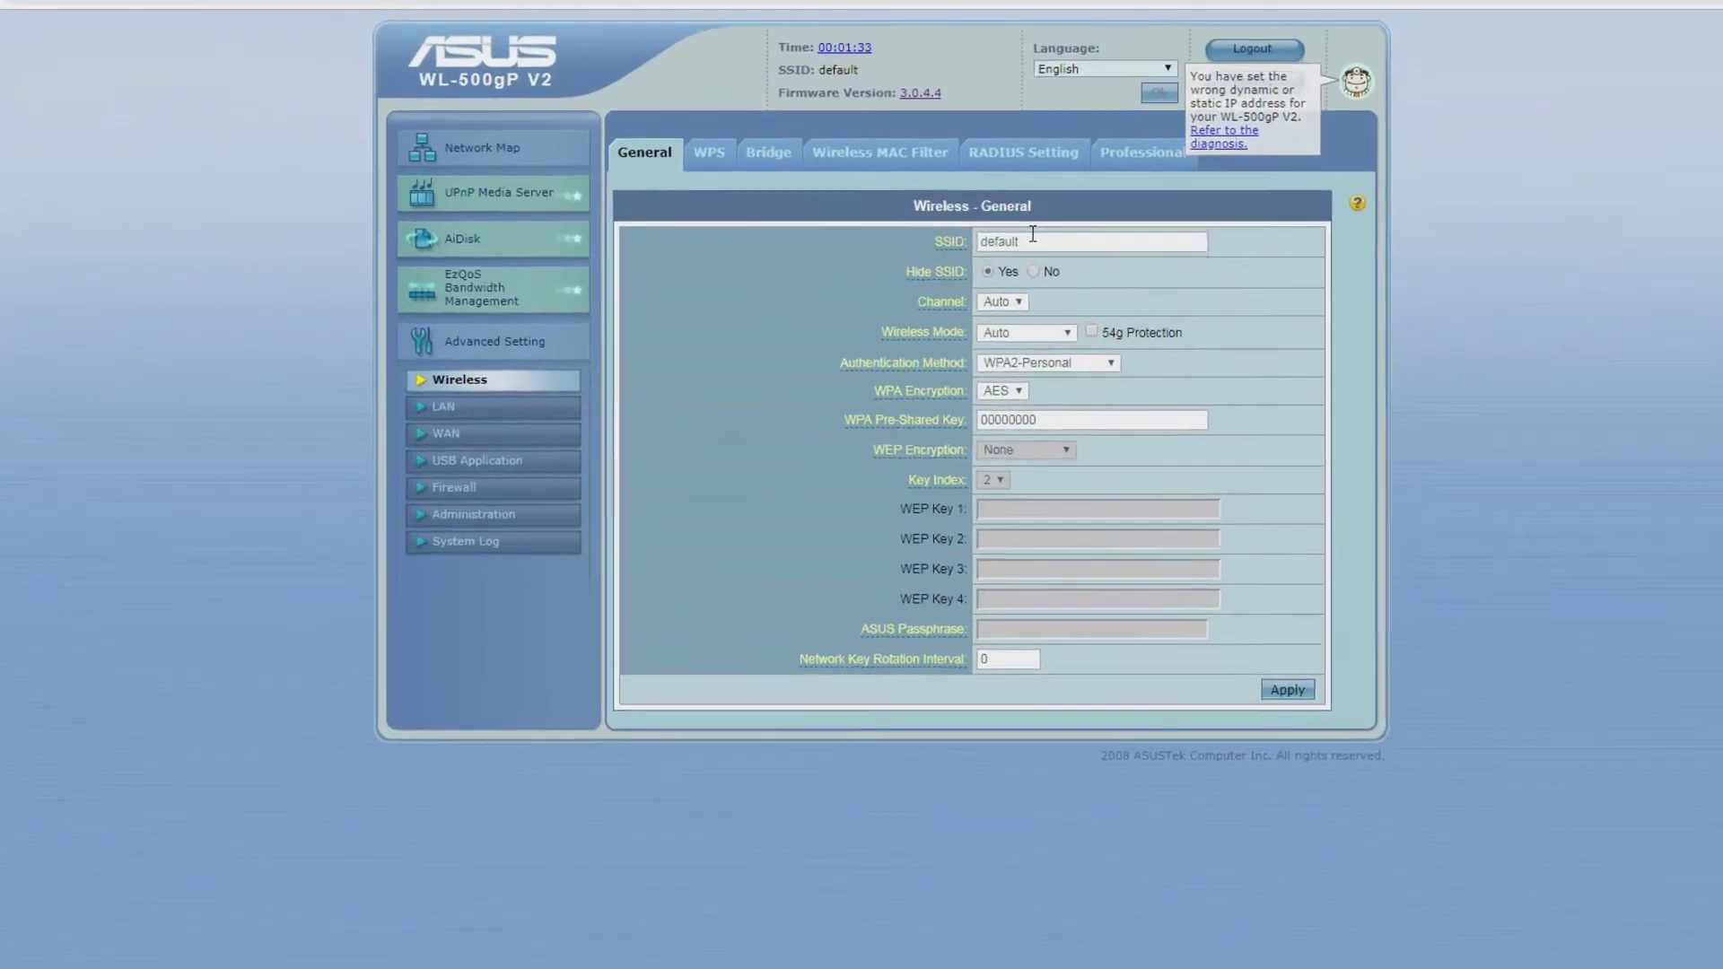
double_click(1064, 252)
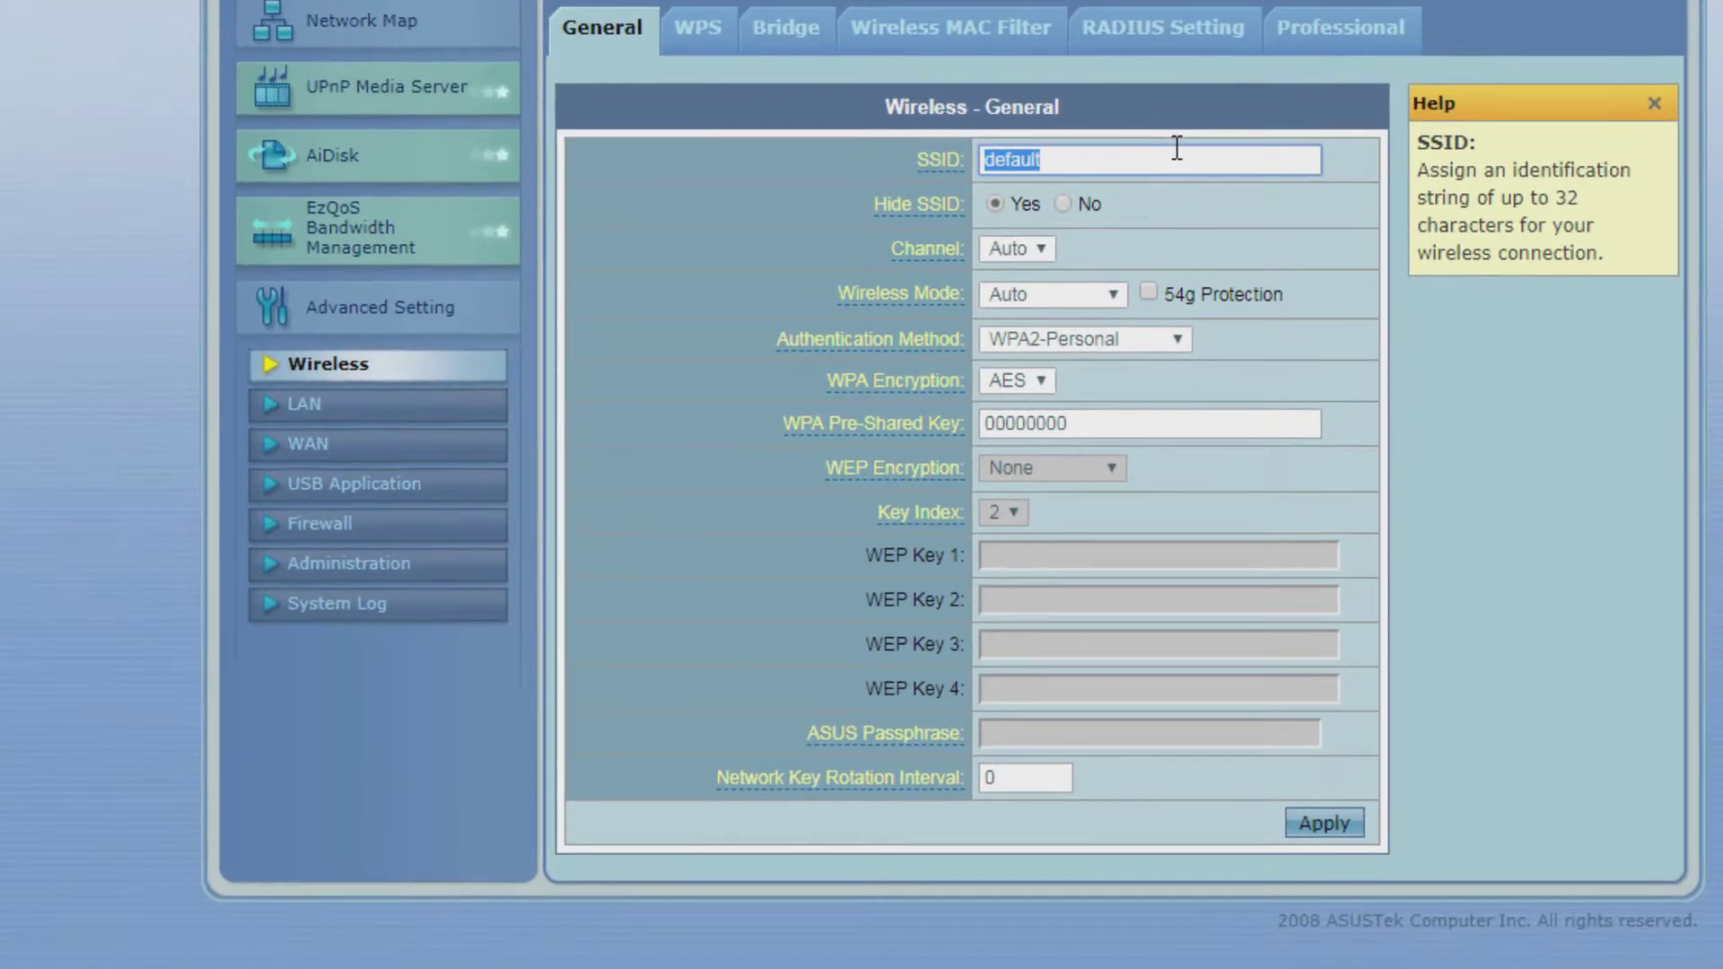
type("you")
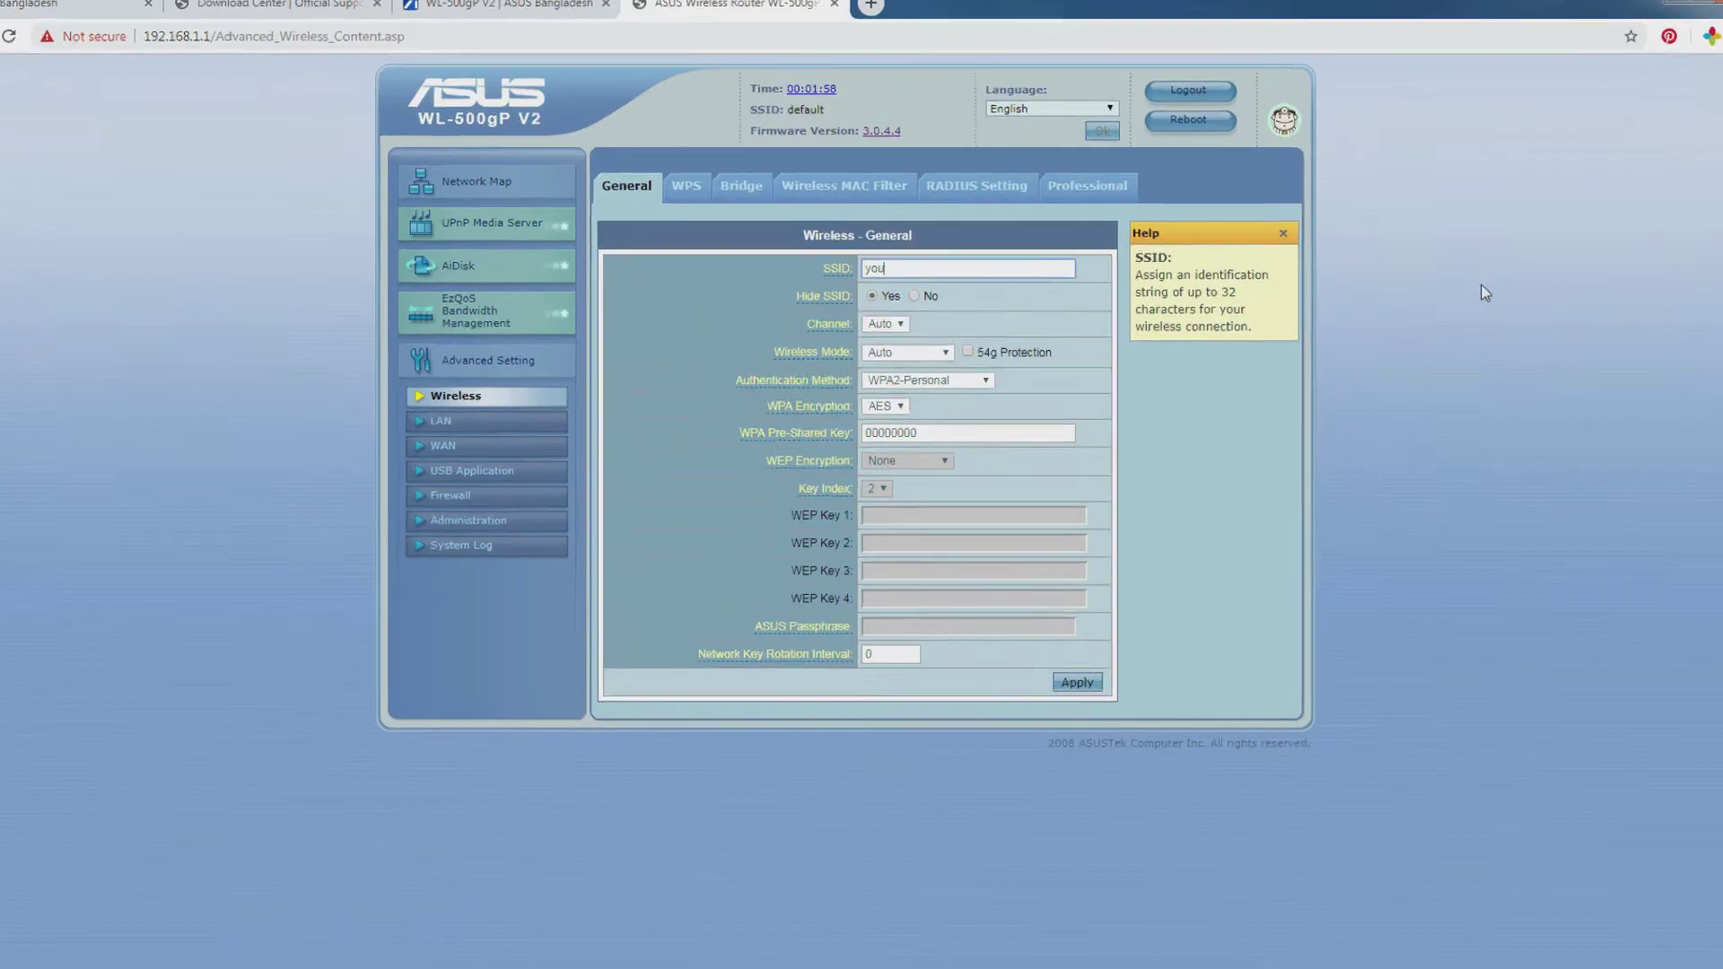
type("r")
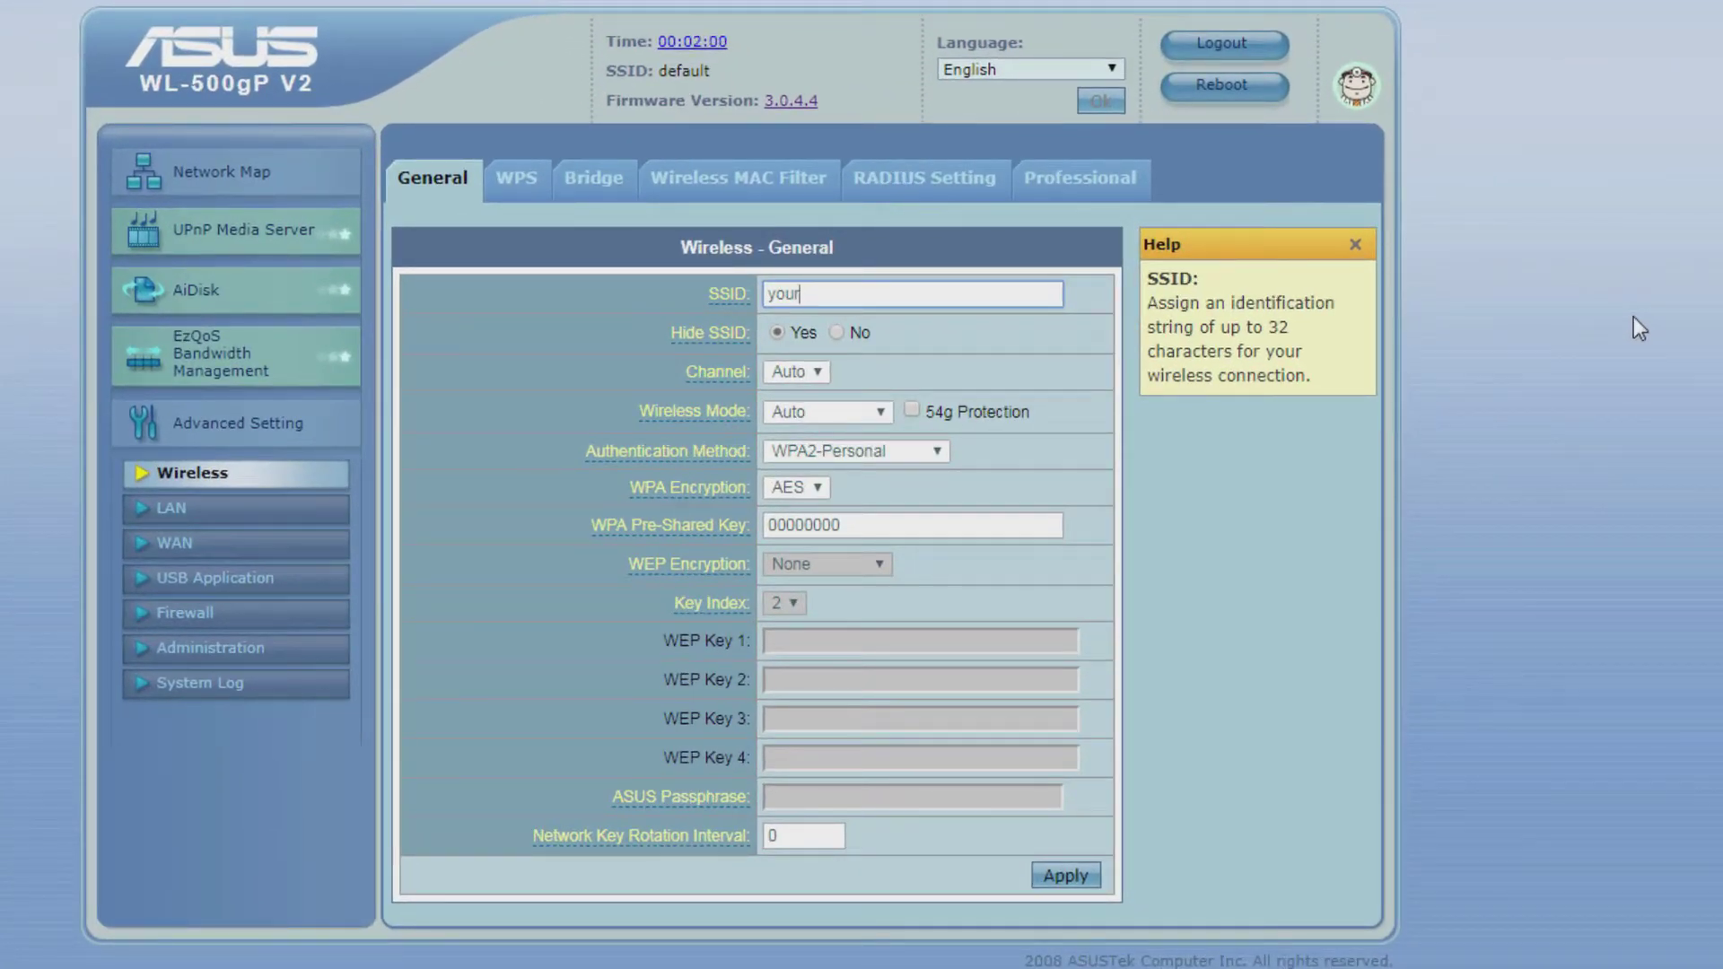
type("w")
type("ifiname")
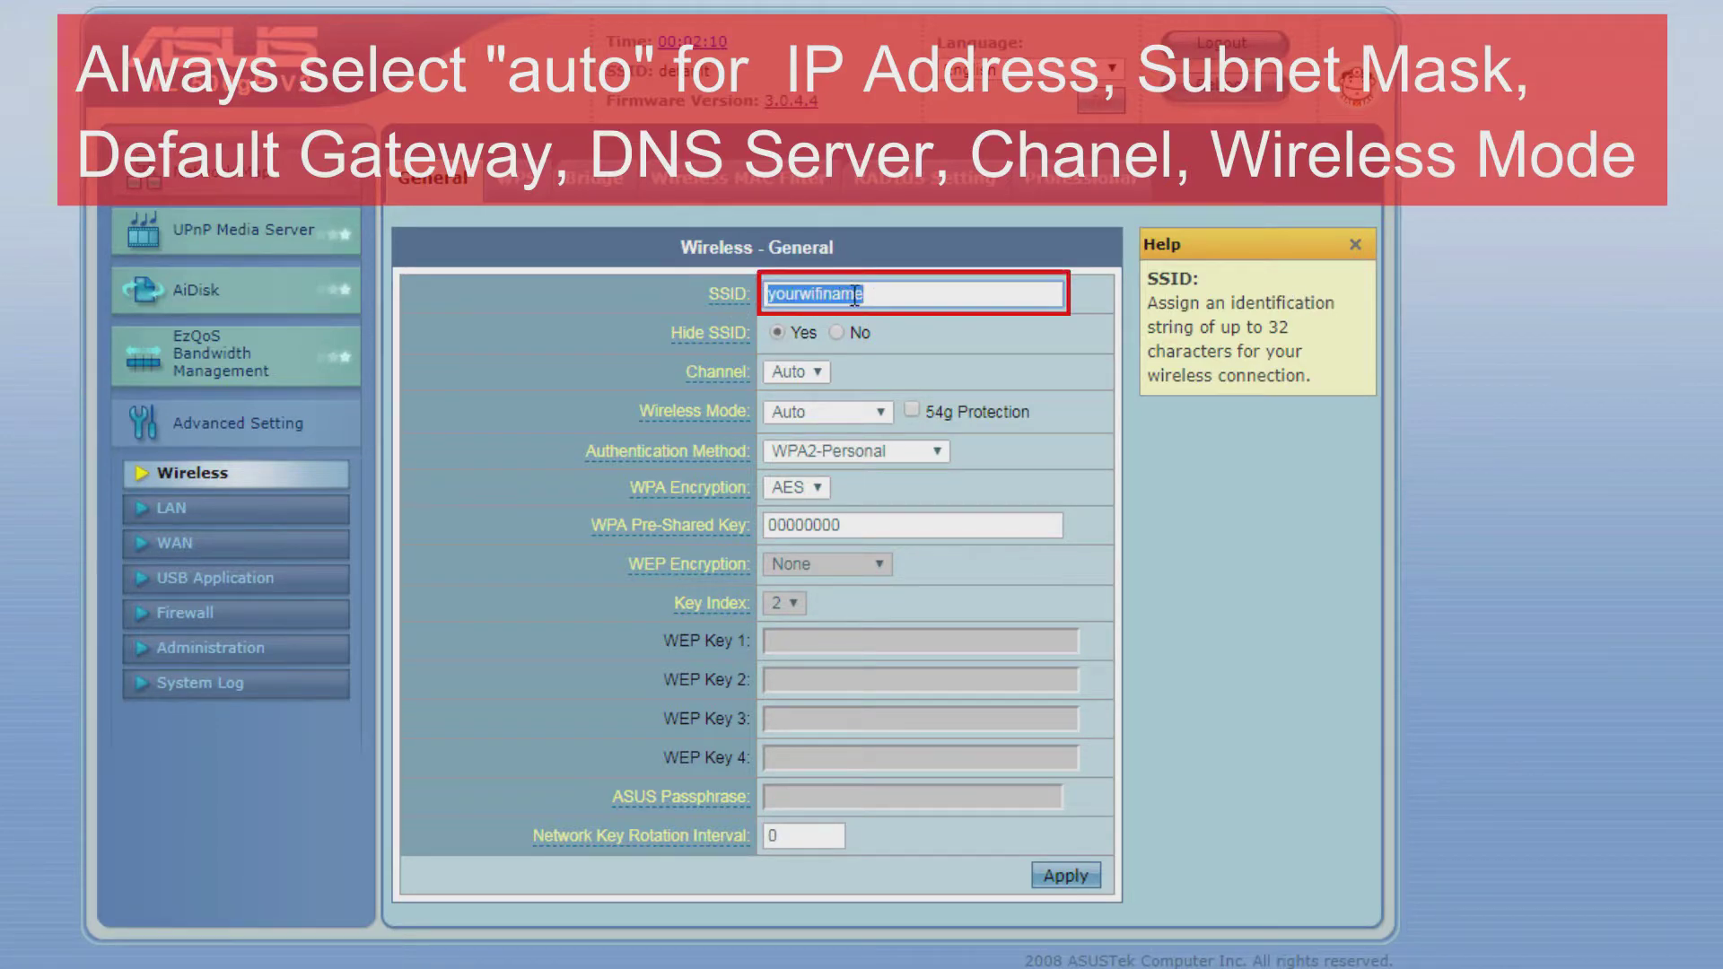
double_click(871, 526)
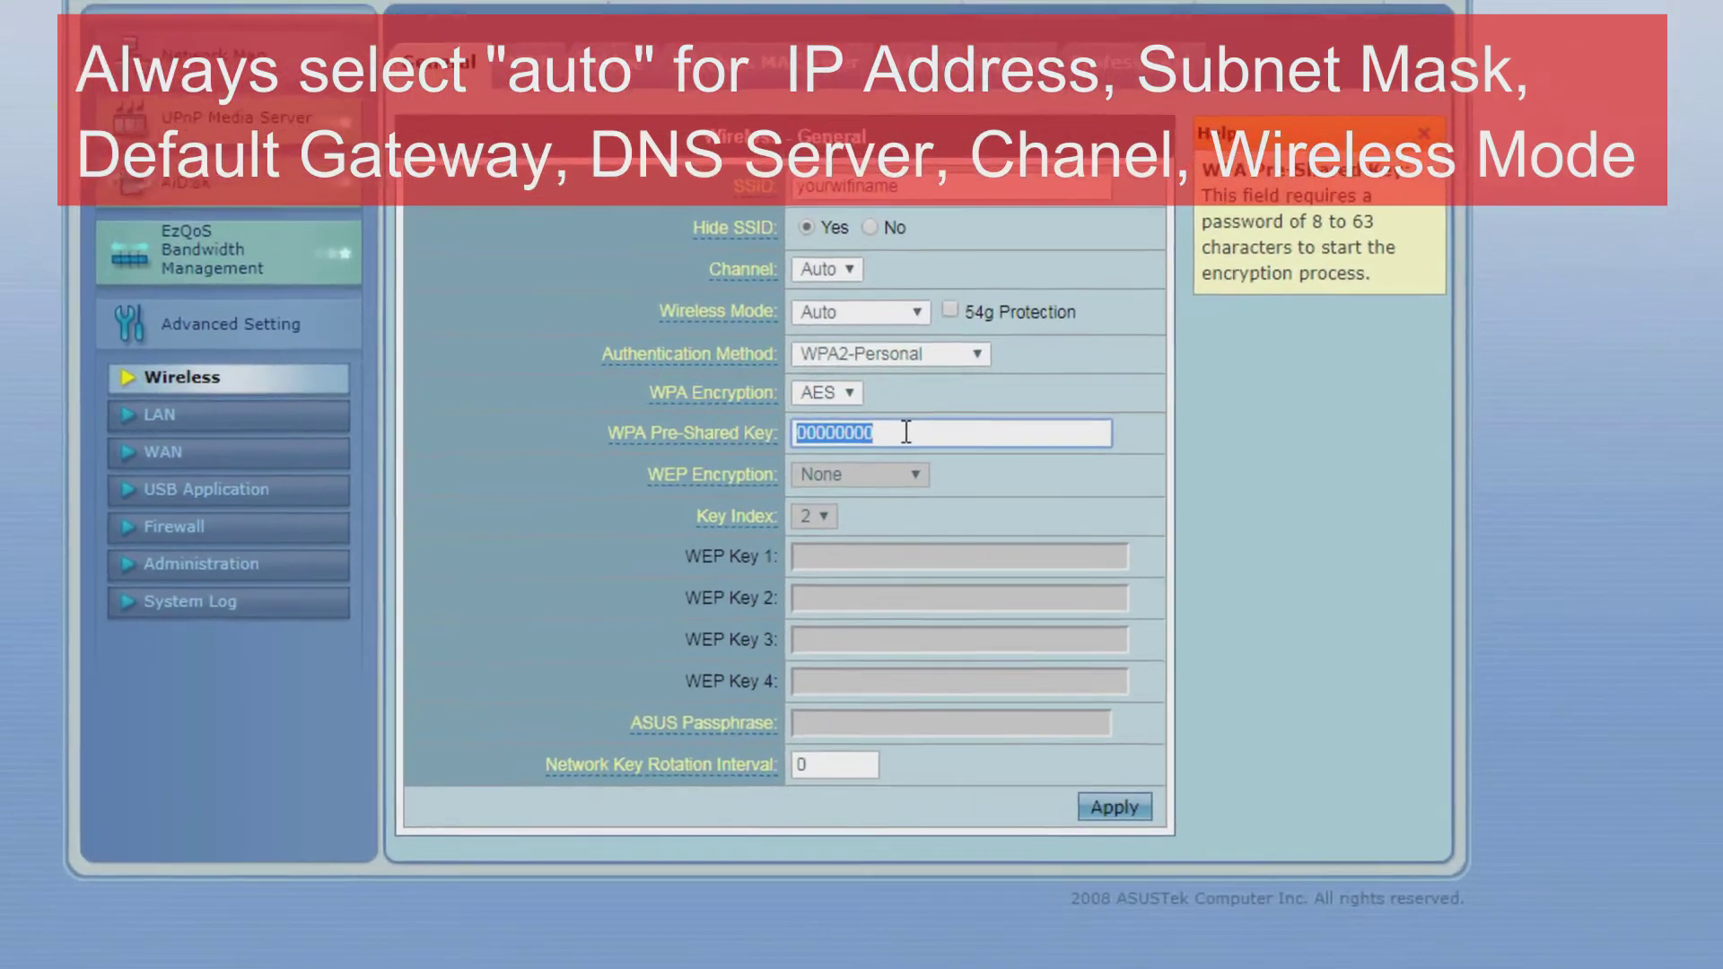
key("BackSpace")
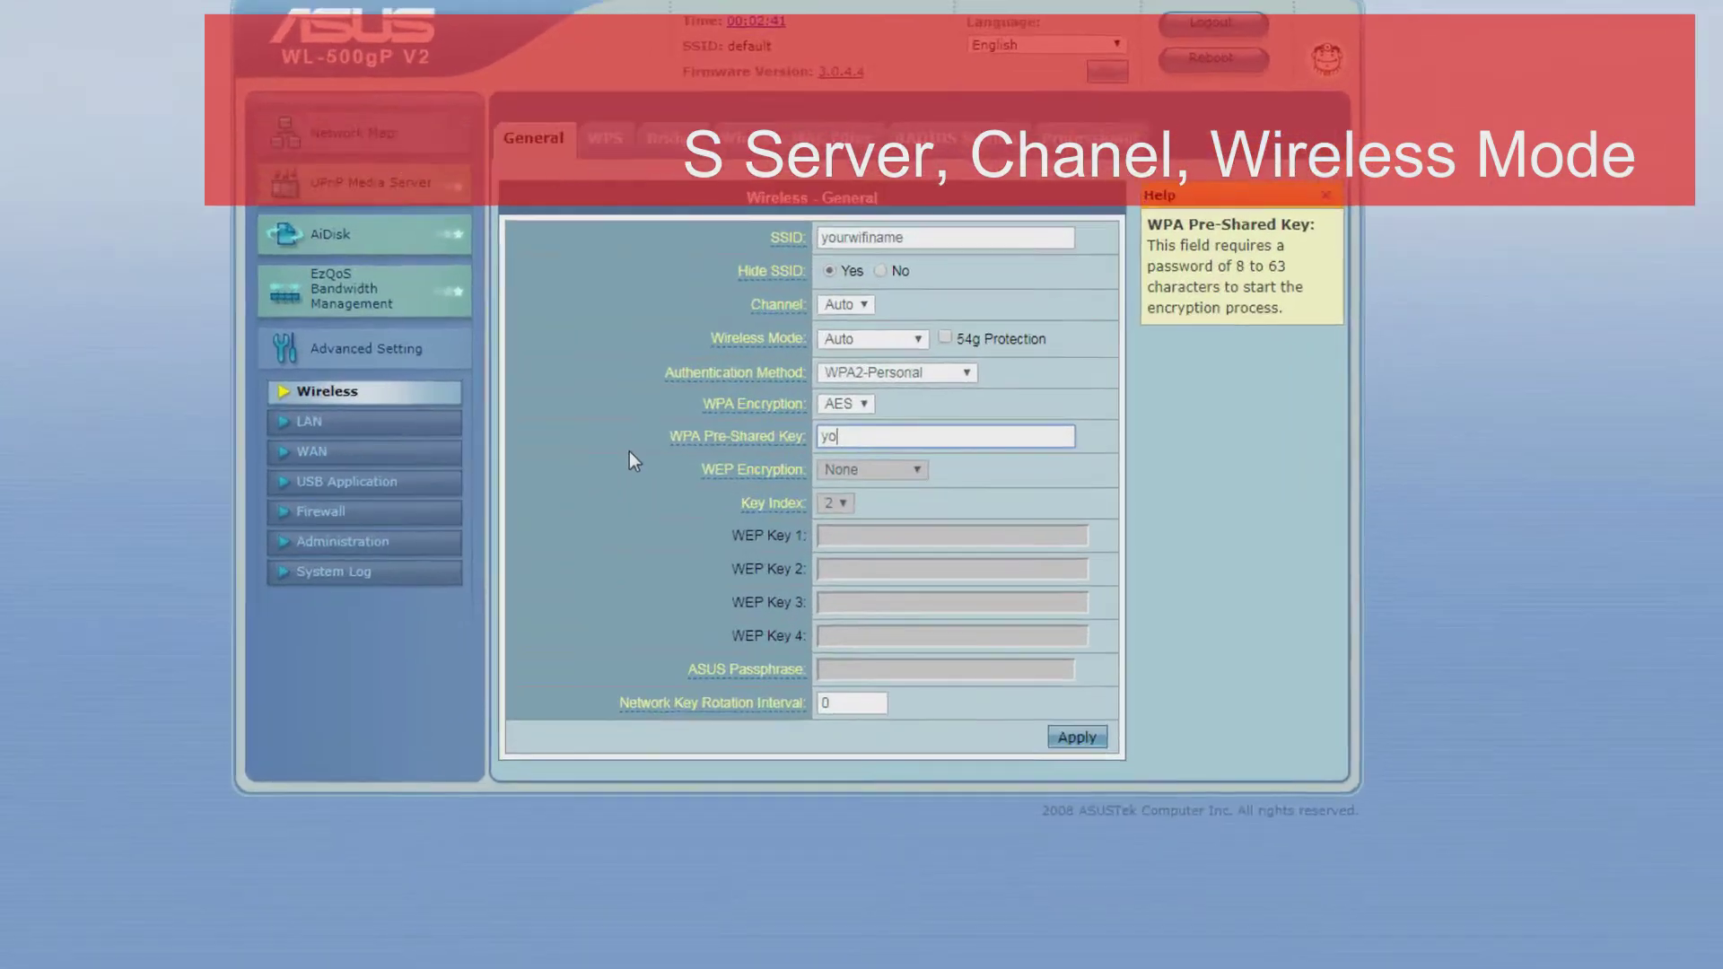
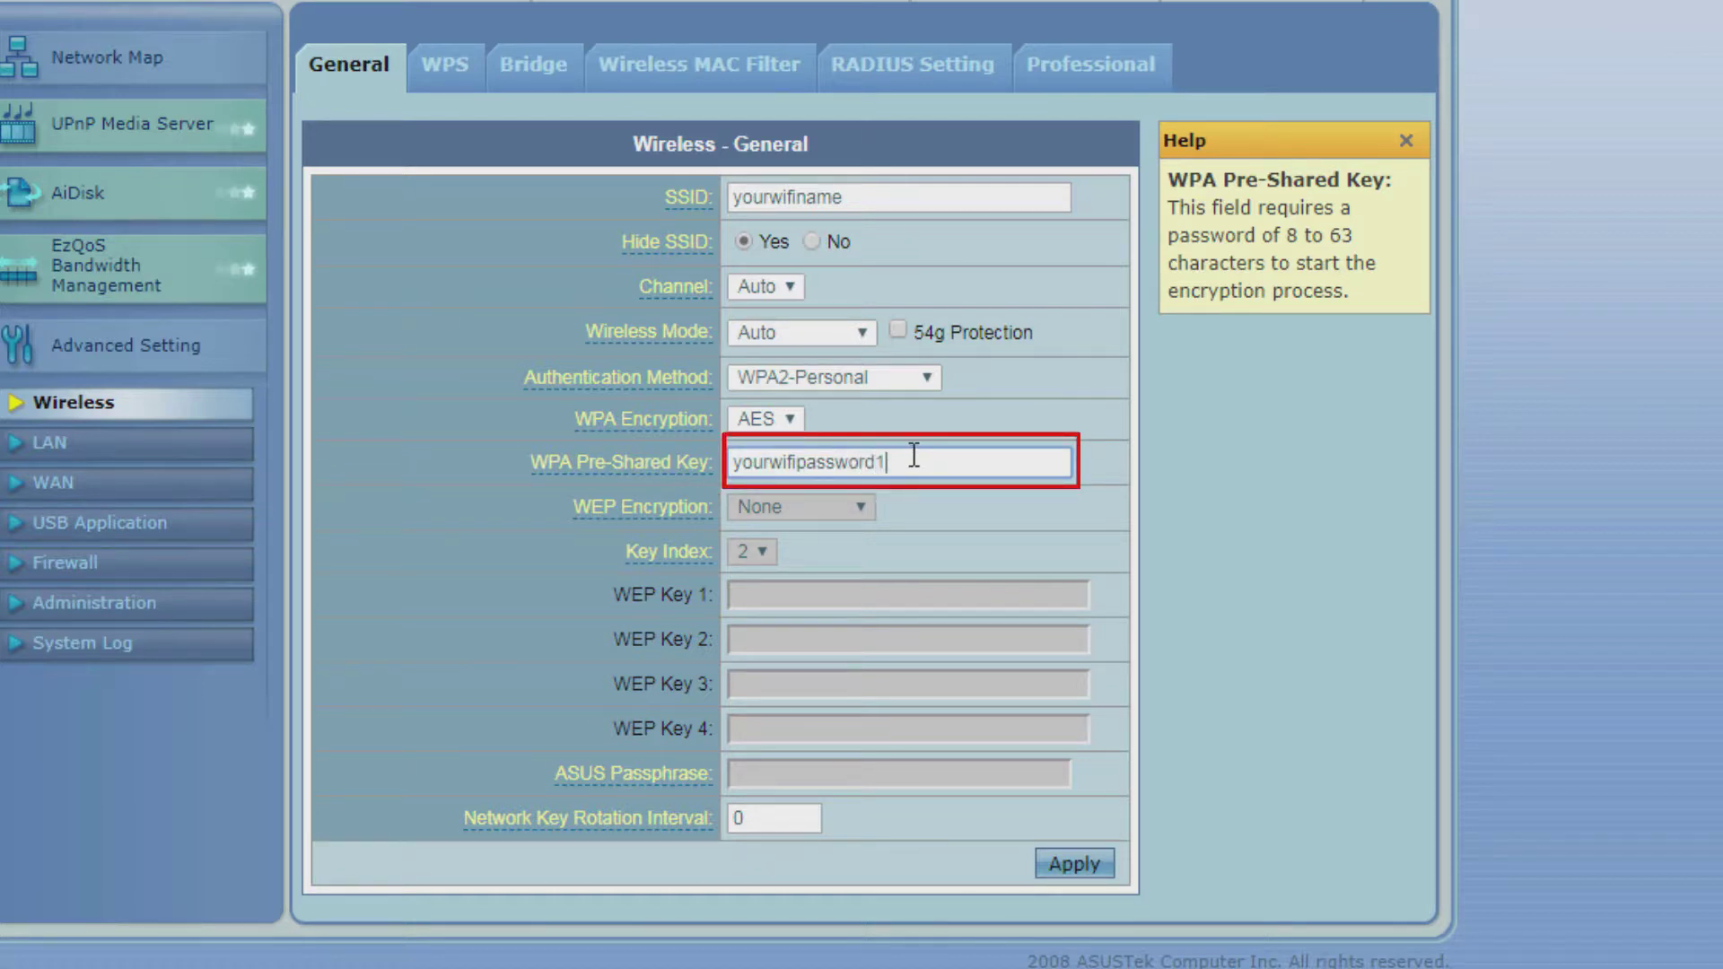
key("shift+Left")
key("shift+Left")
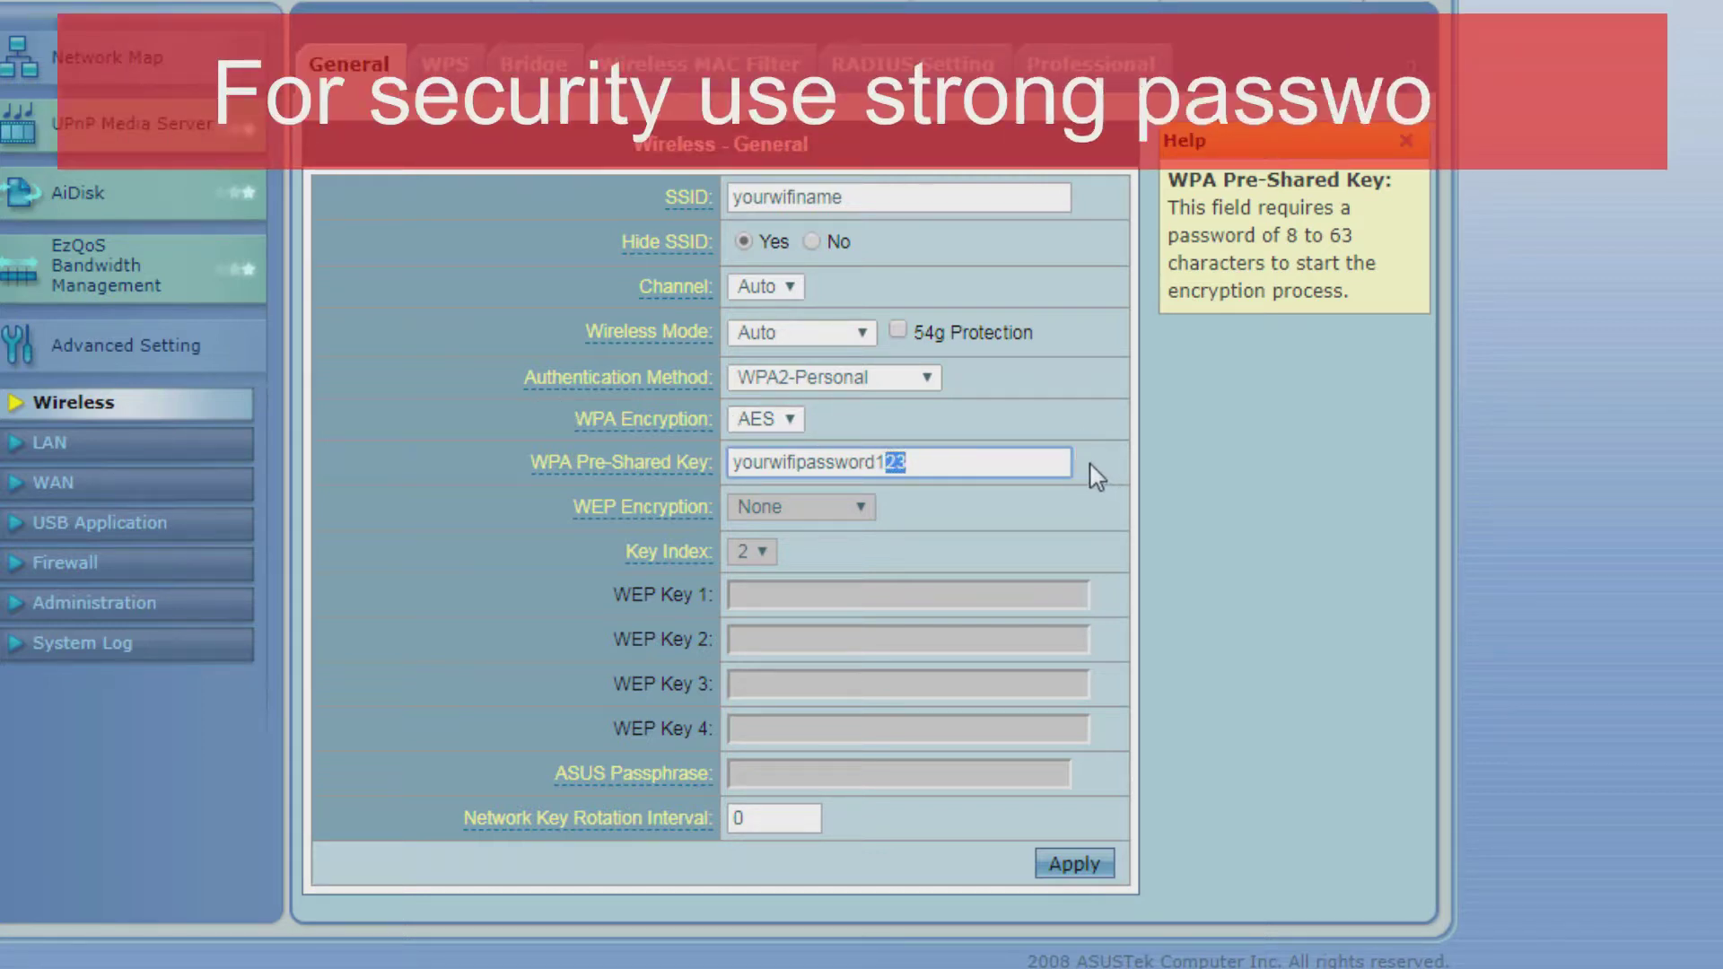
key("BackSpace")
key("BackSpace")
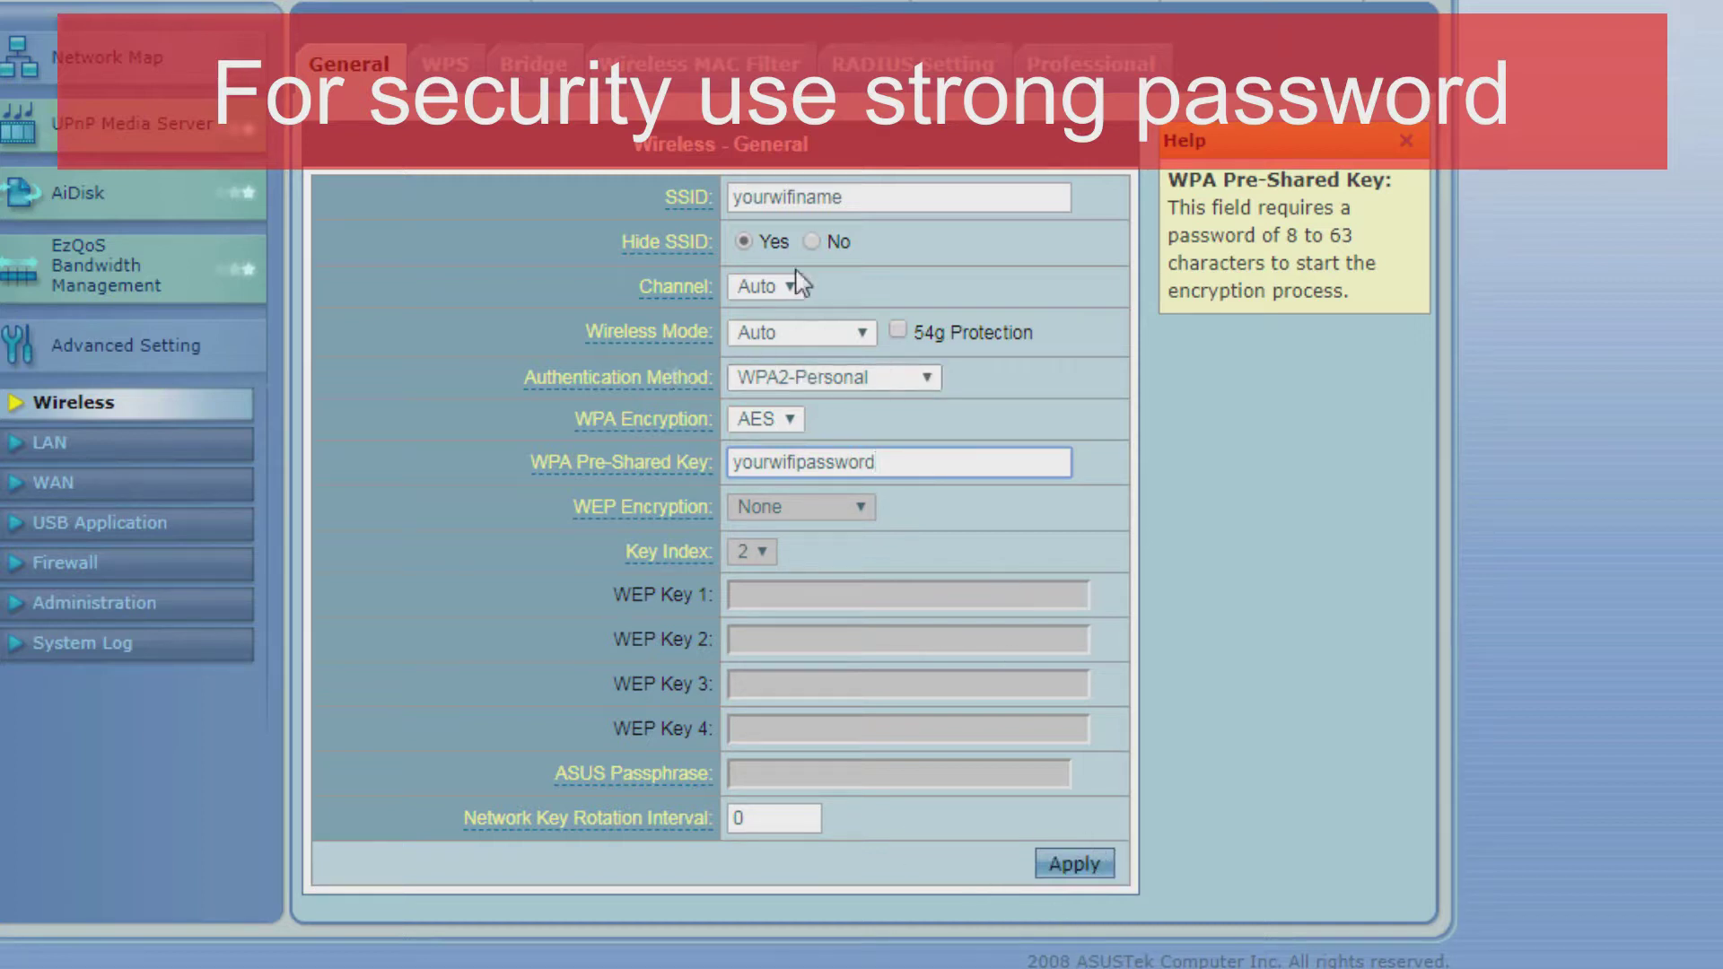
left_click(798, 295)
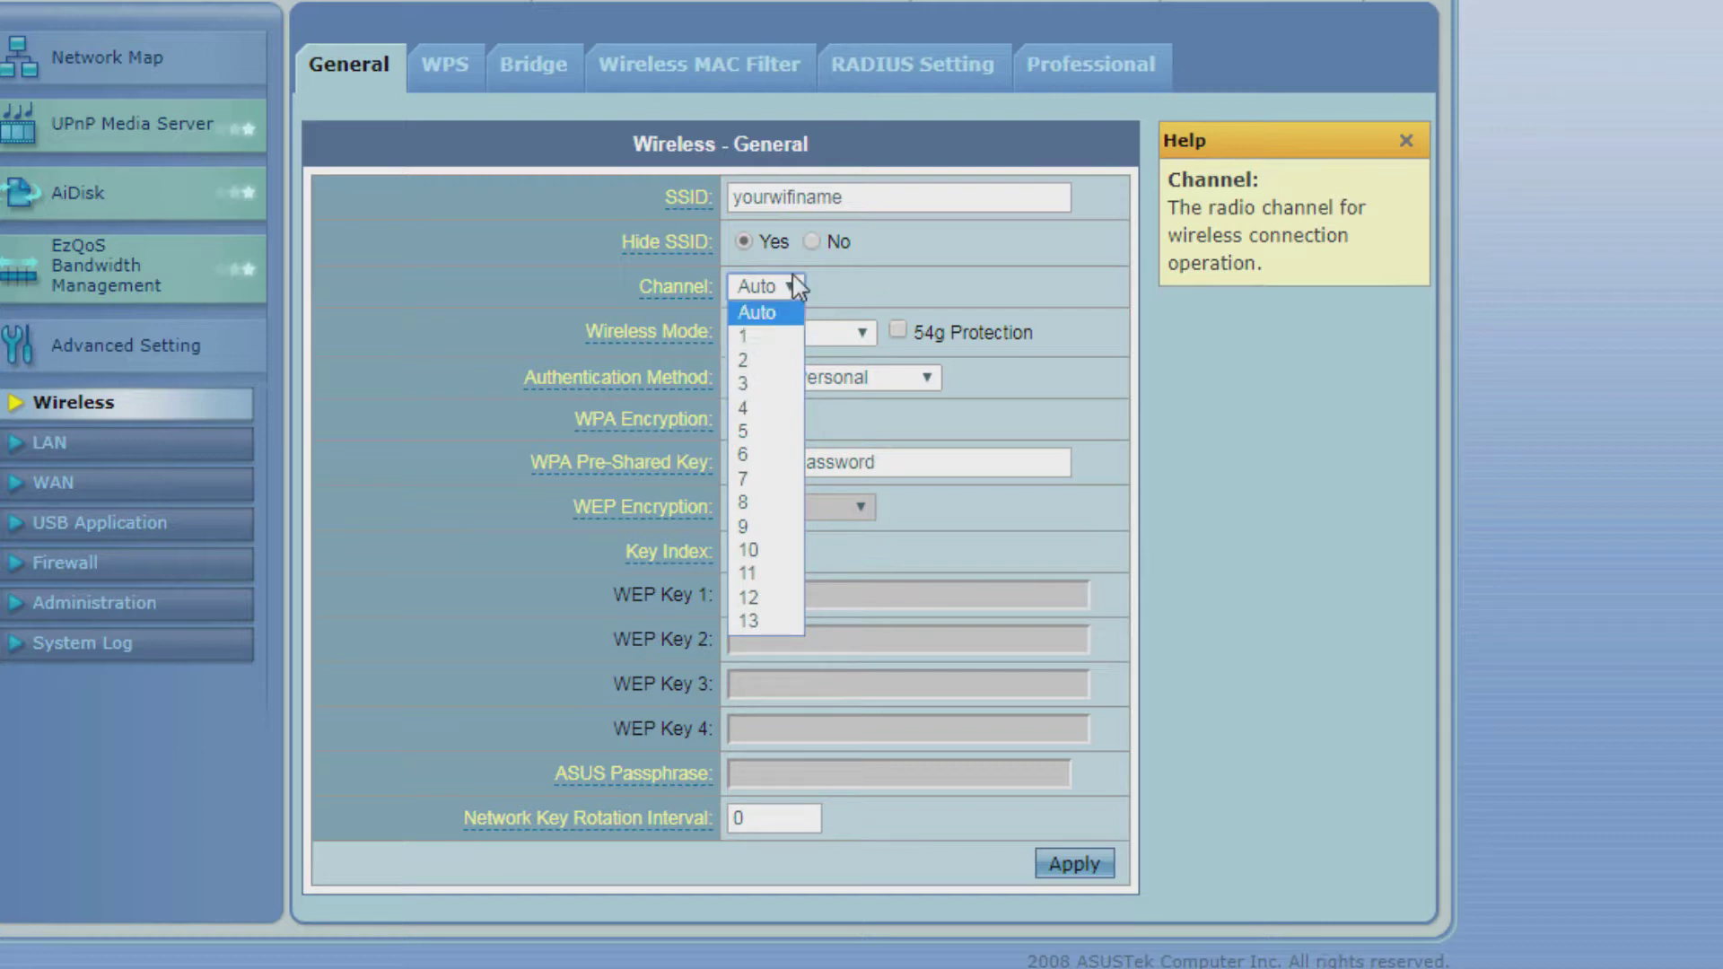
left_click(901, 287)
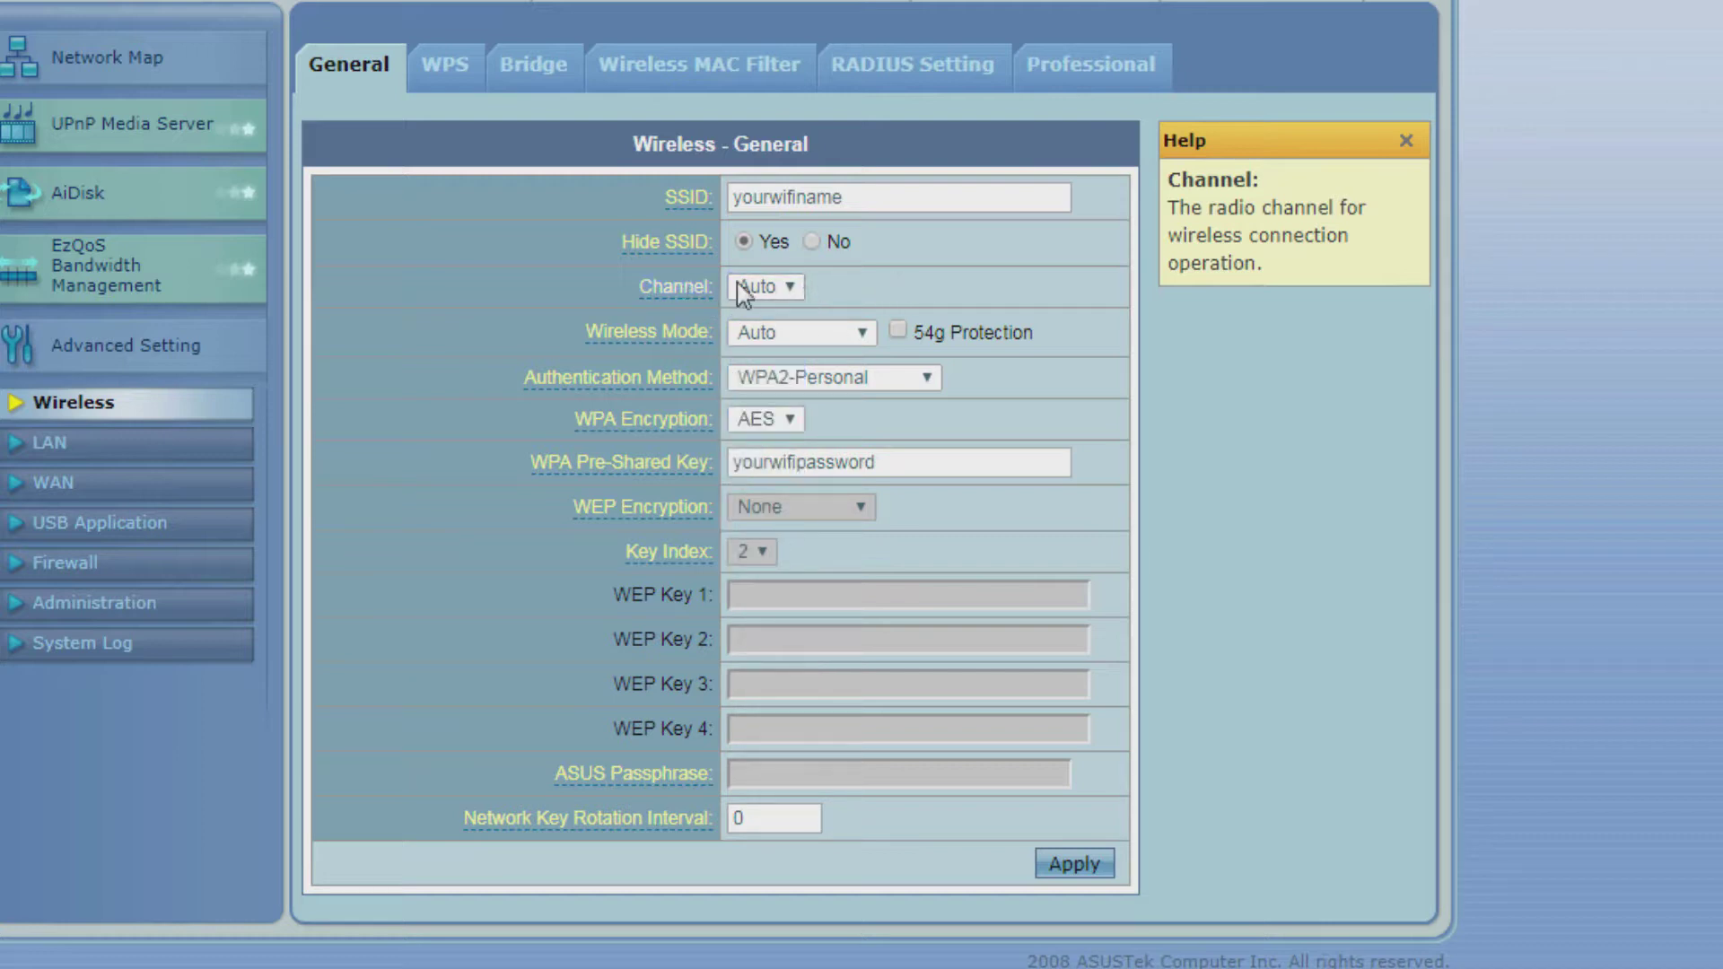
left_click(865, 337)
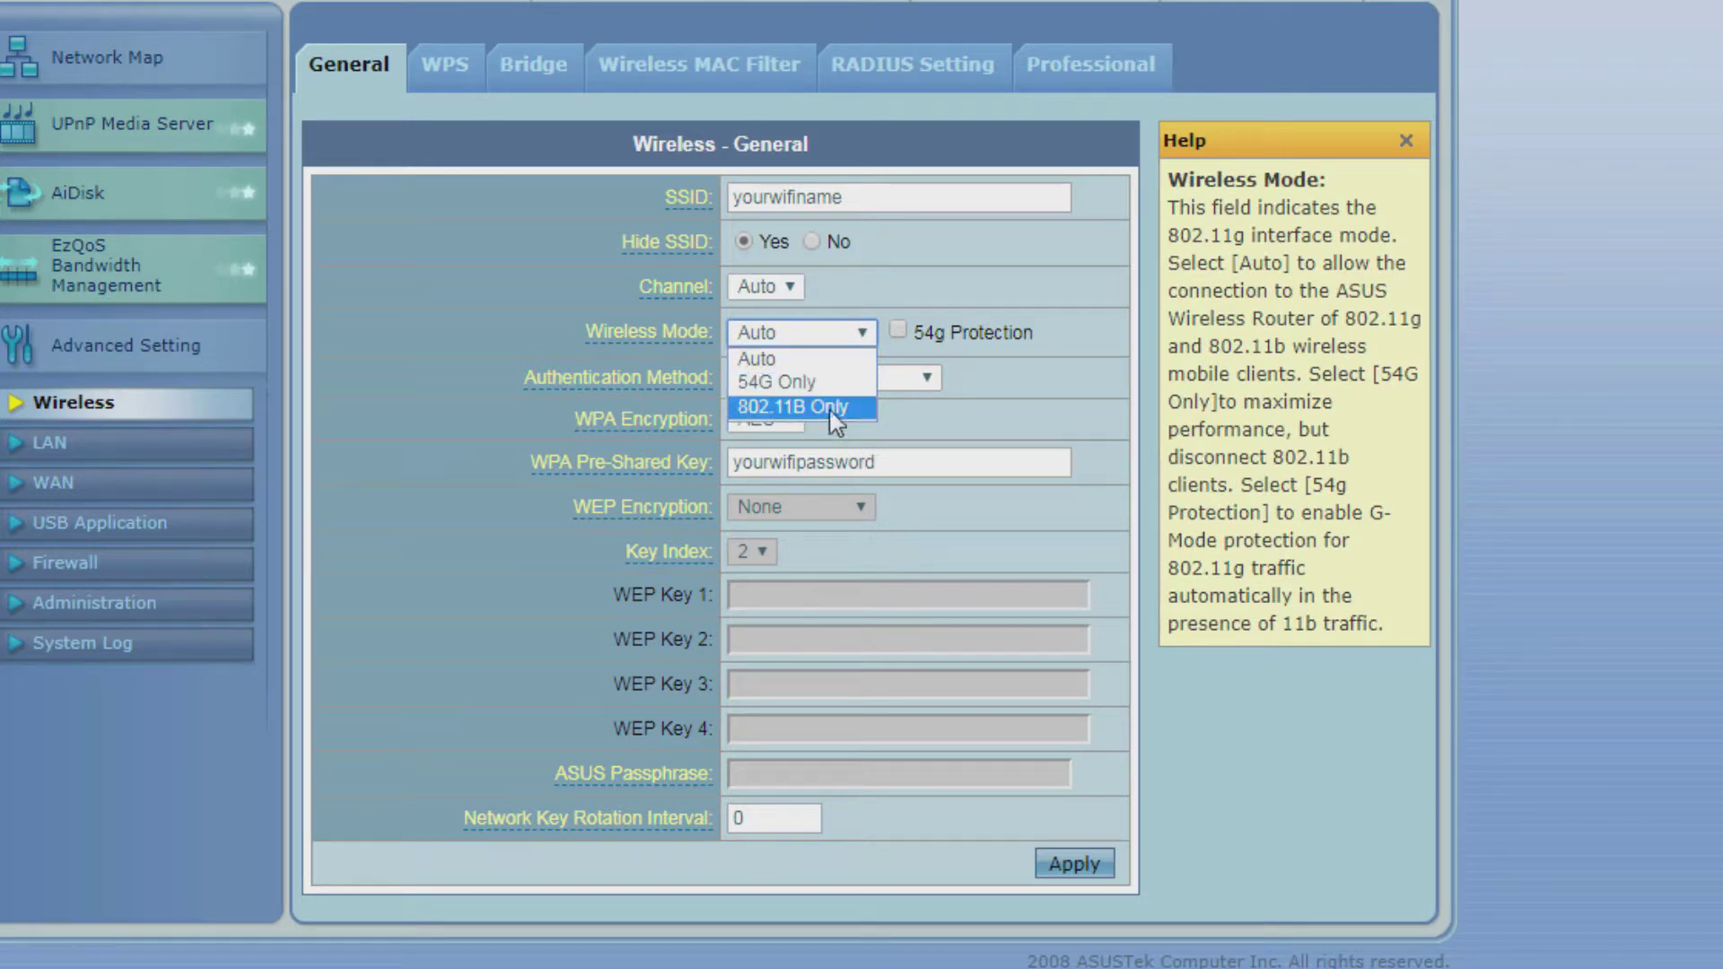
left_click(801, 358)
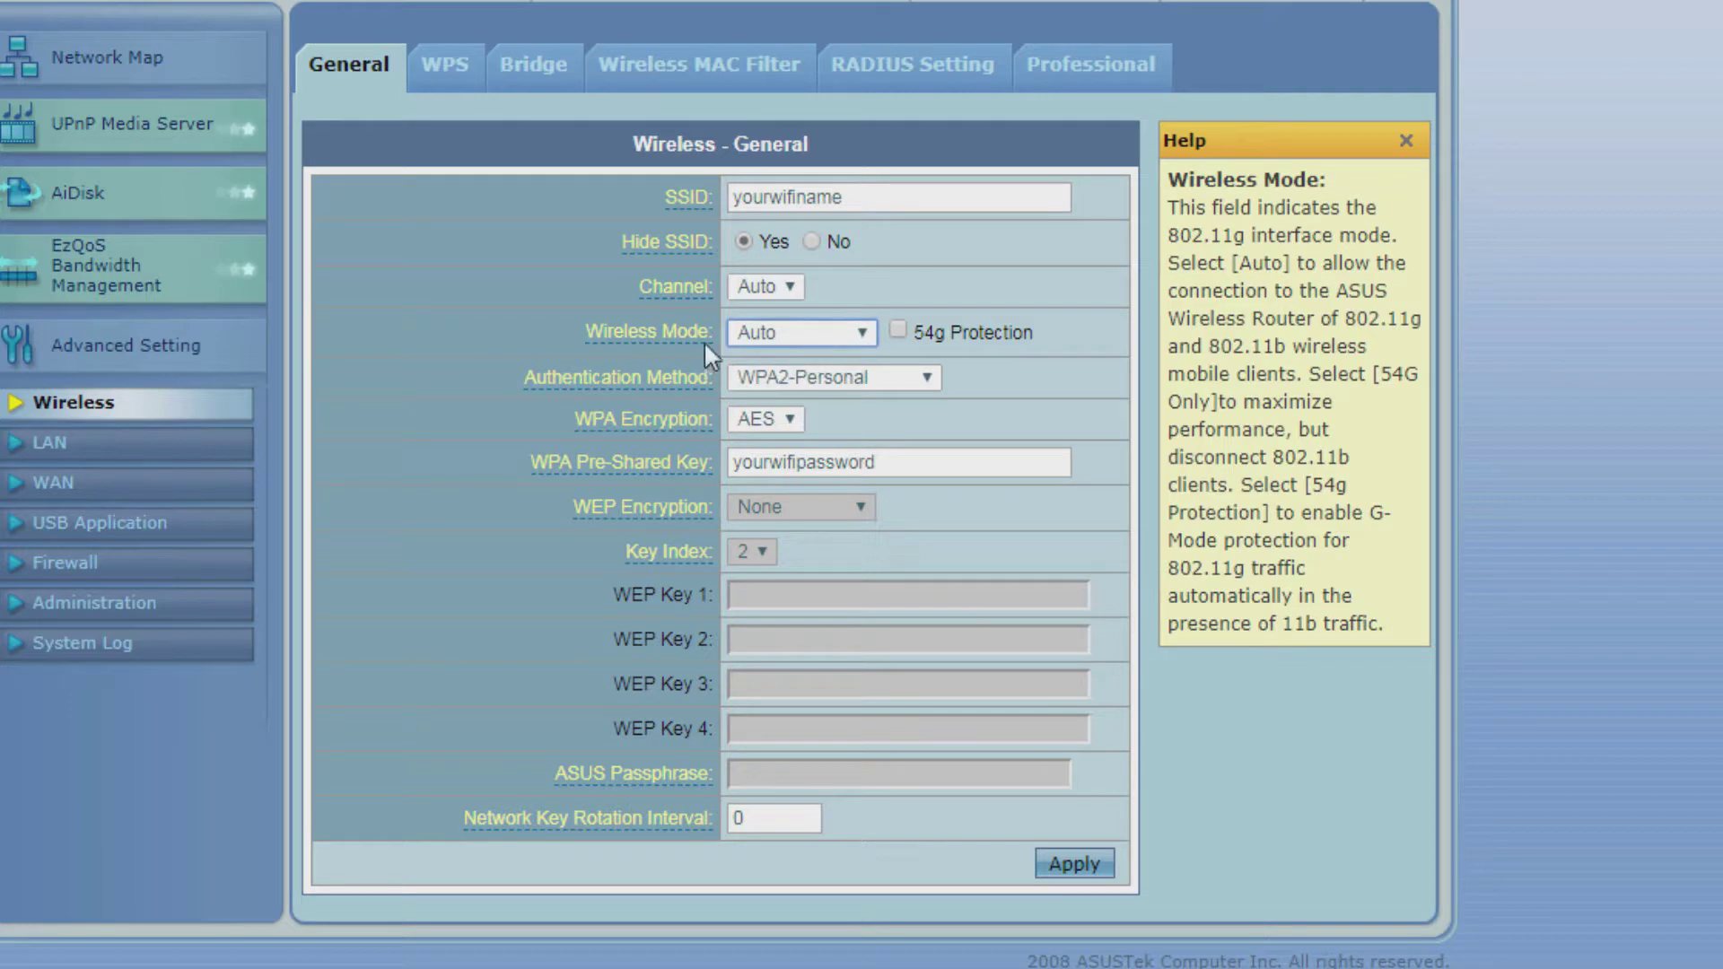
left_click(922, 384)
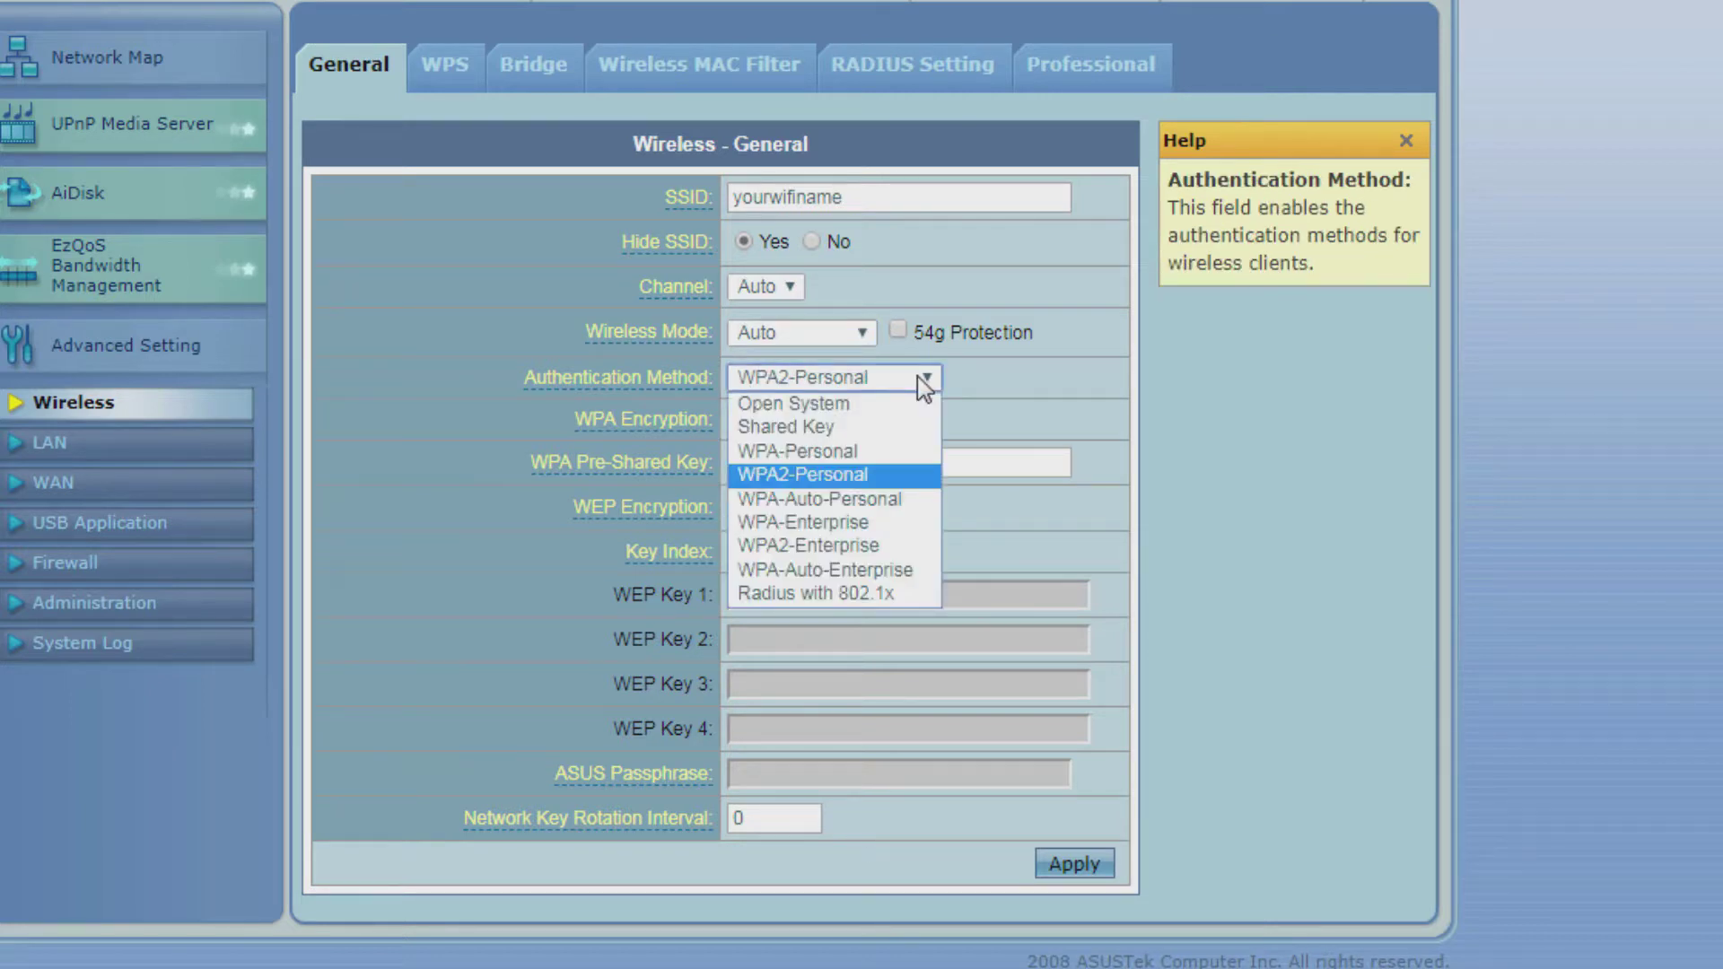
left_click(828, 478)
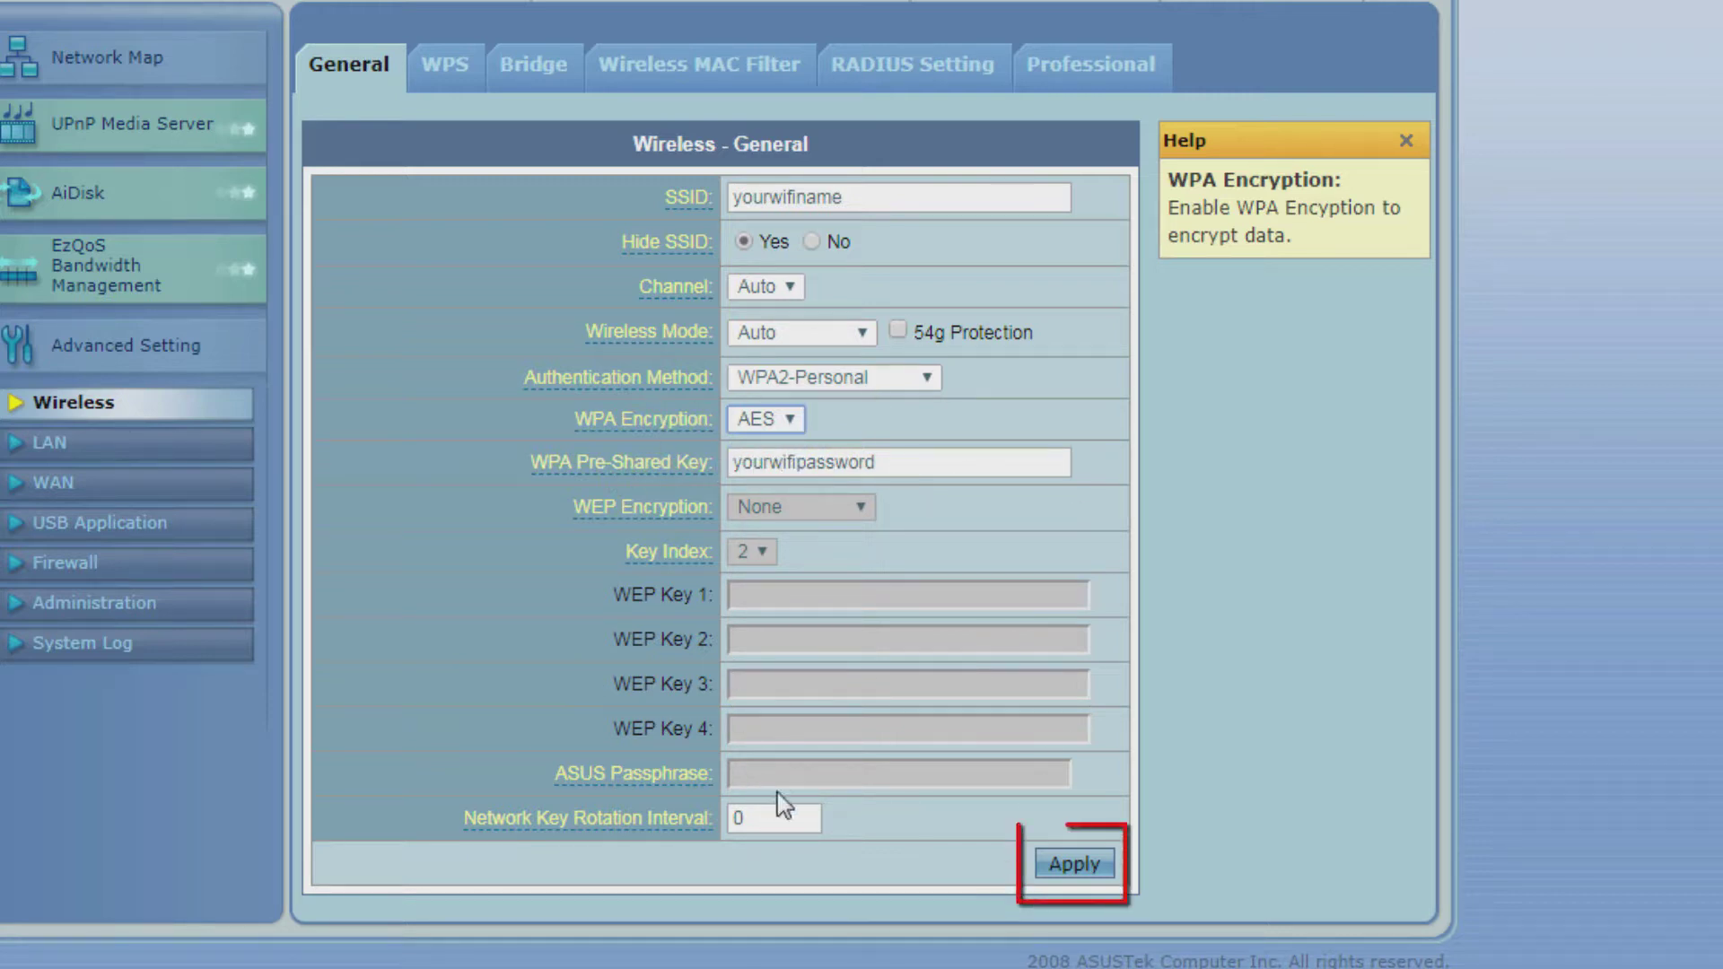
Apply the new wireless settings and keep the WAN connection type as PPTP.
left_click(1096, 870)
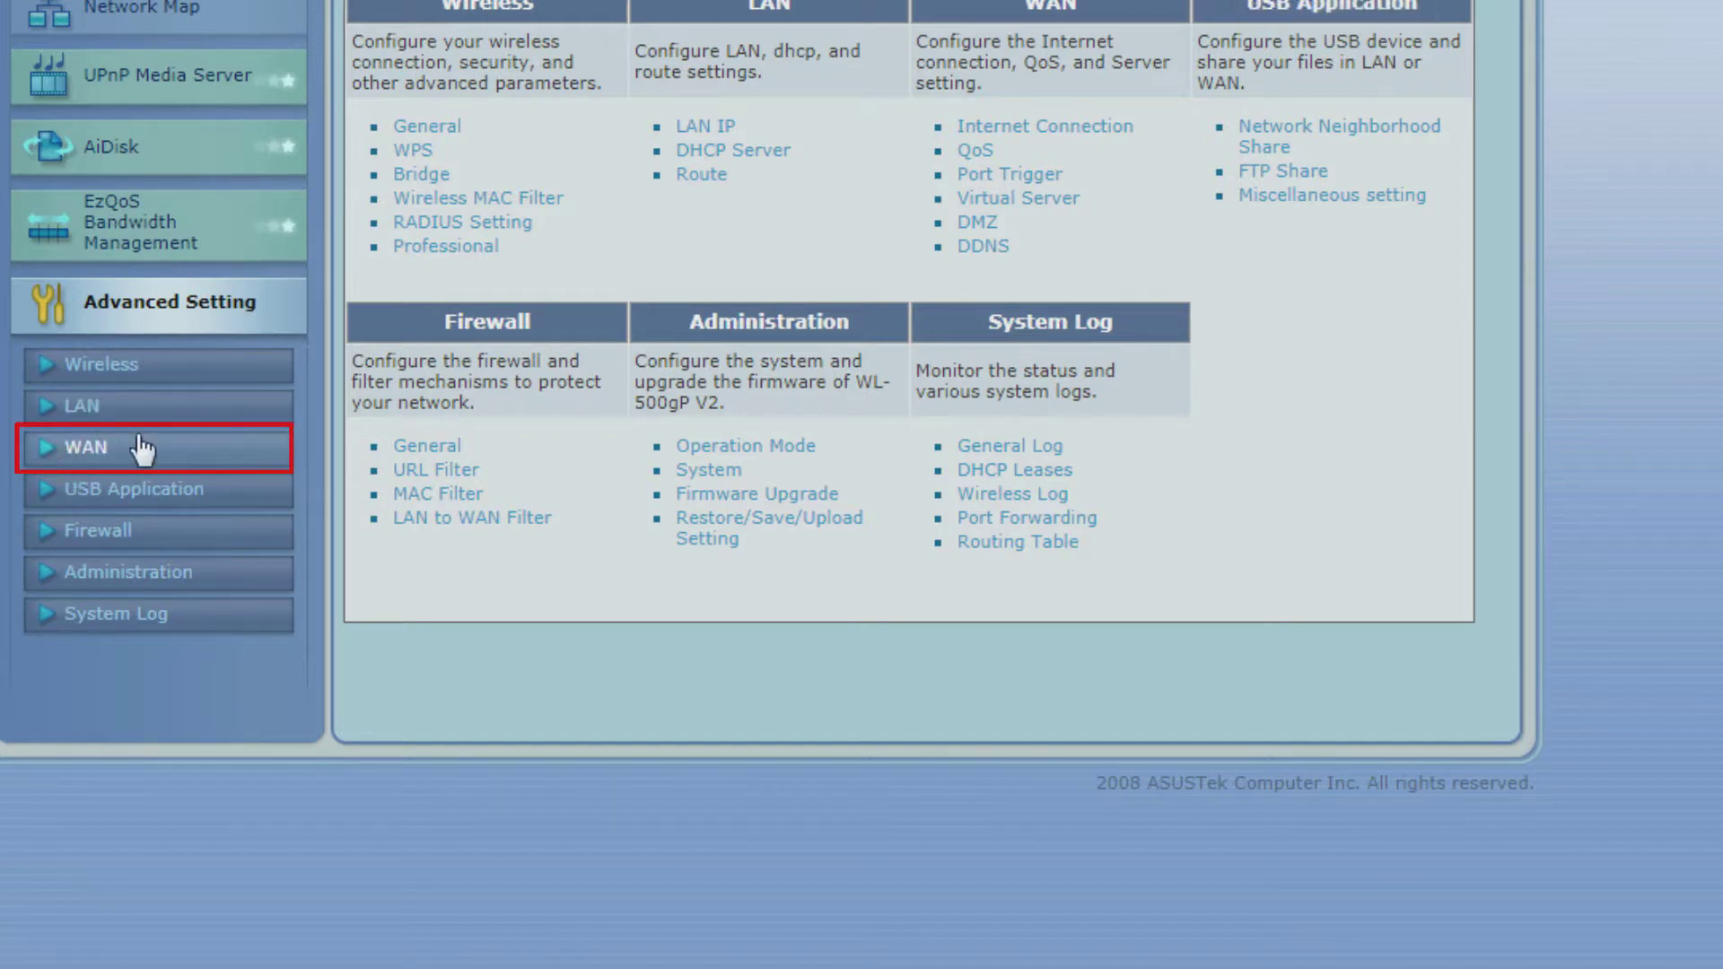
left_click(86, 448)
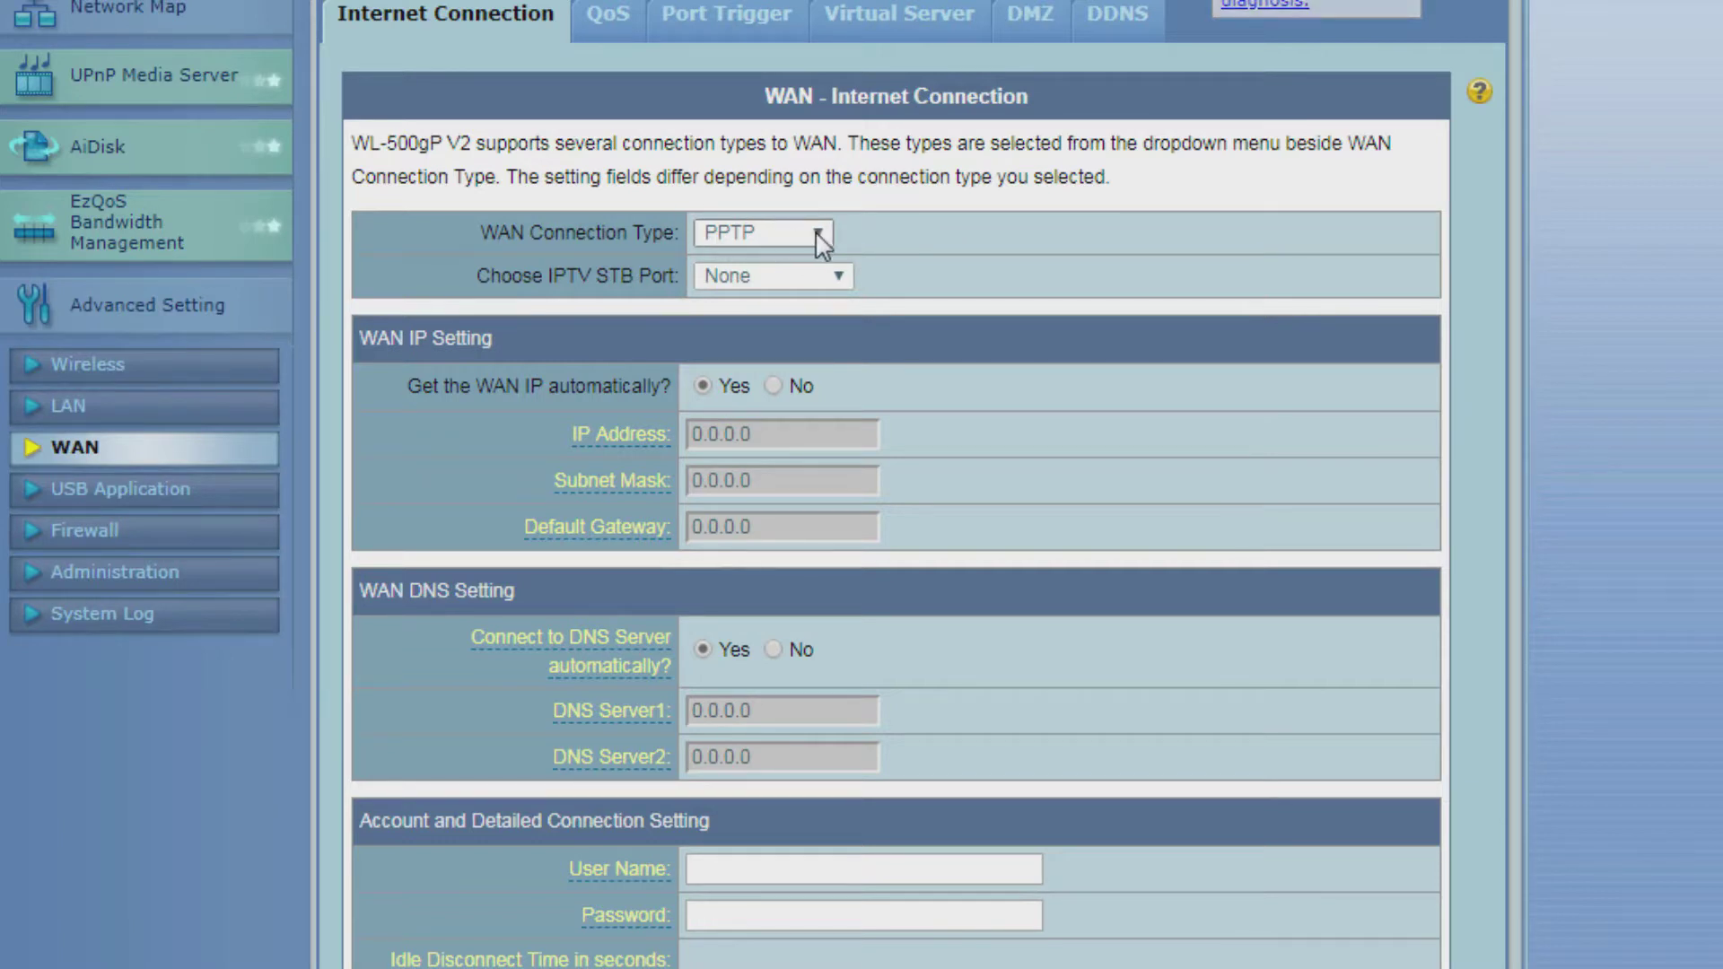
left_click(821, 236)
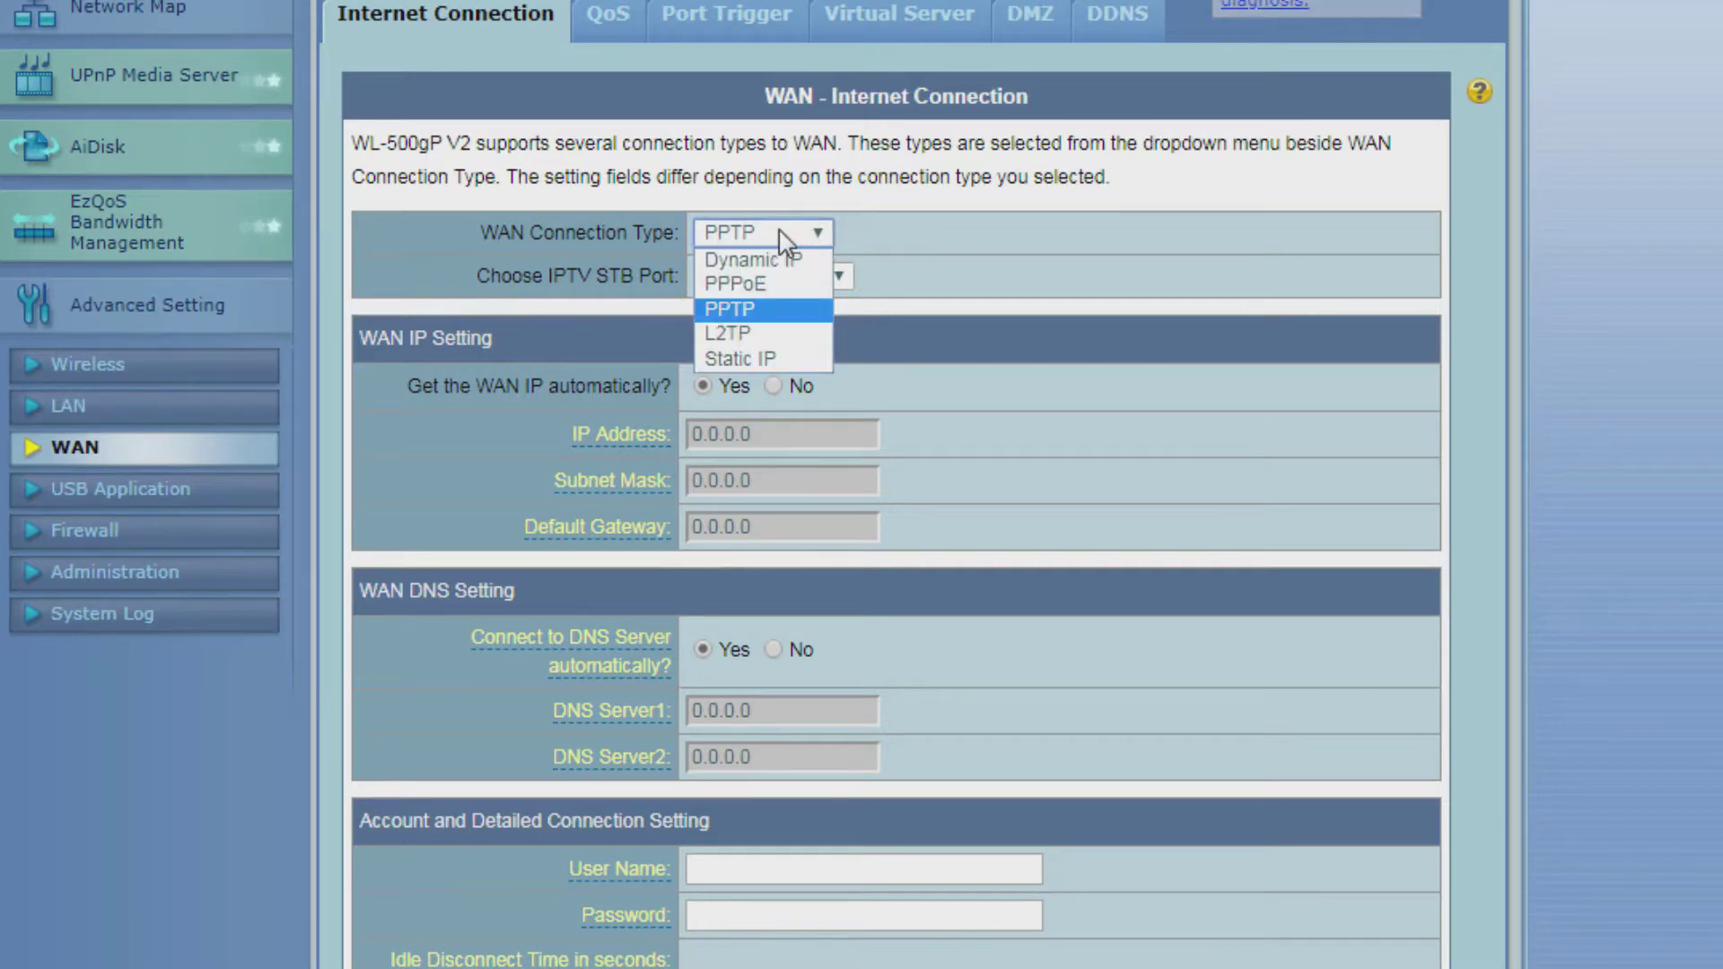
left_click(754, 310)
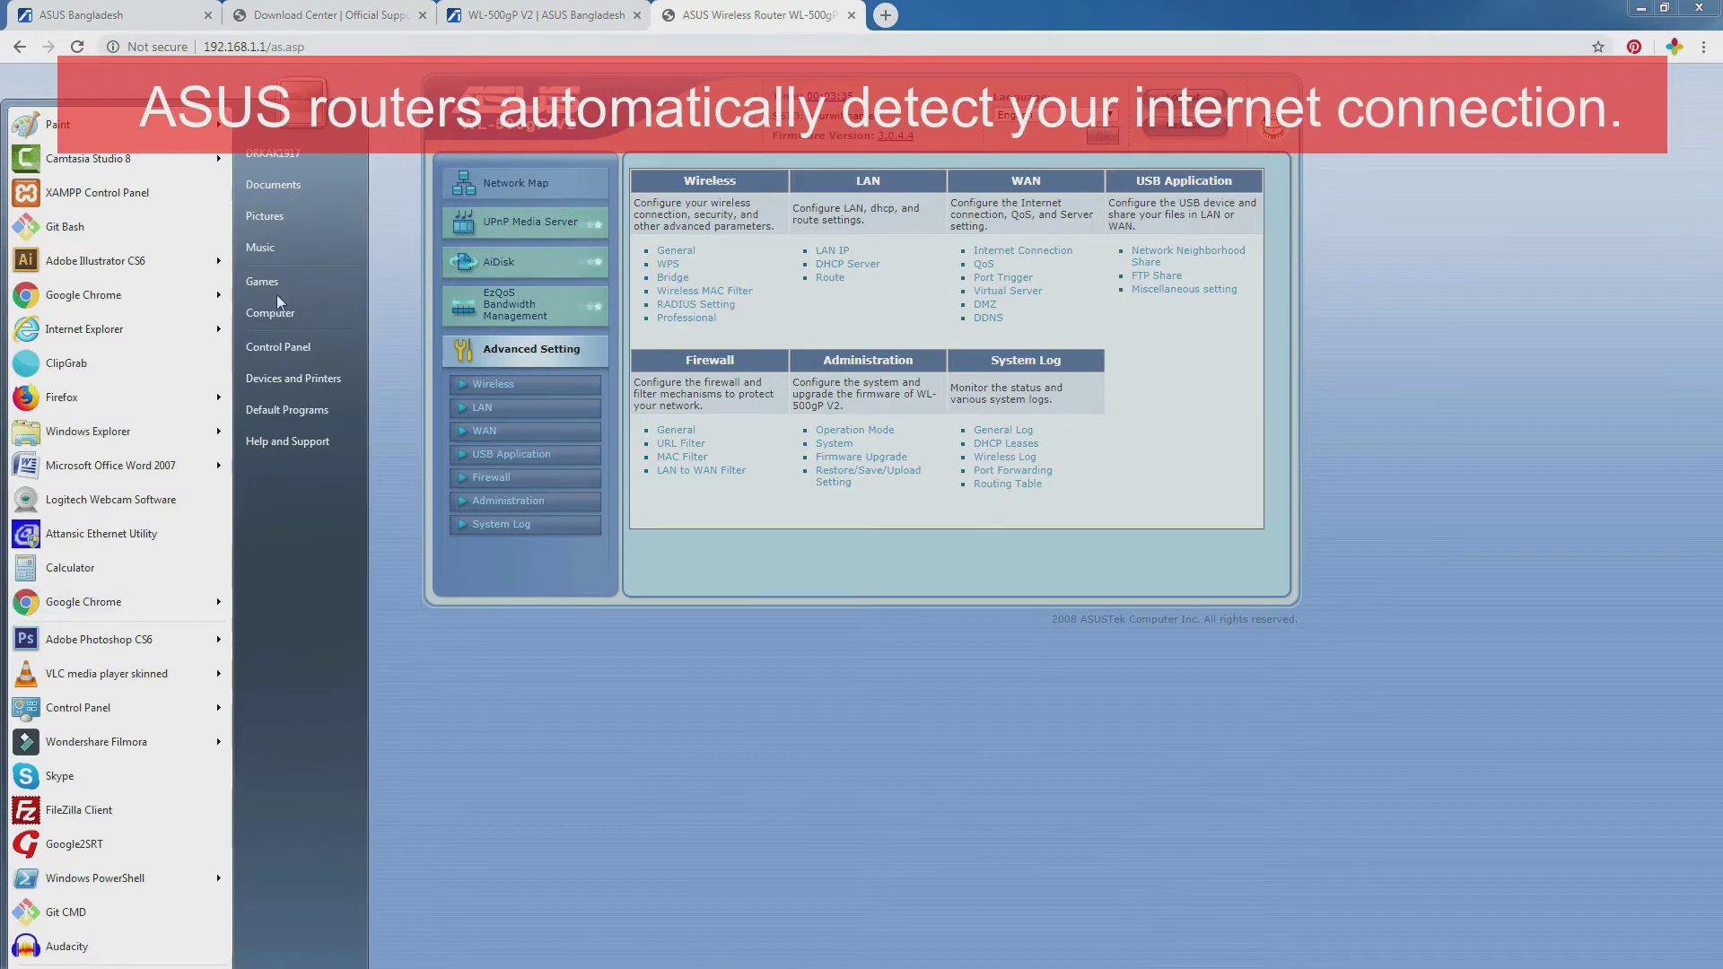
Connect the broadband connection with the provider password from the Network and Sharing Center.
left_click(296, 353)
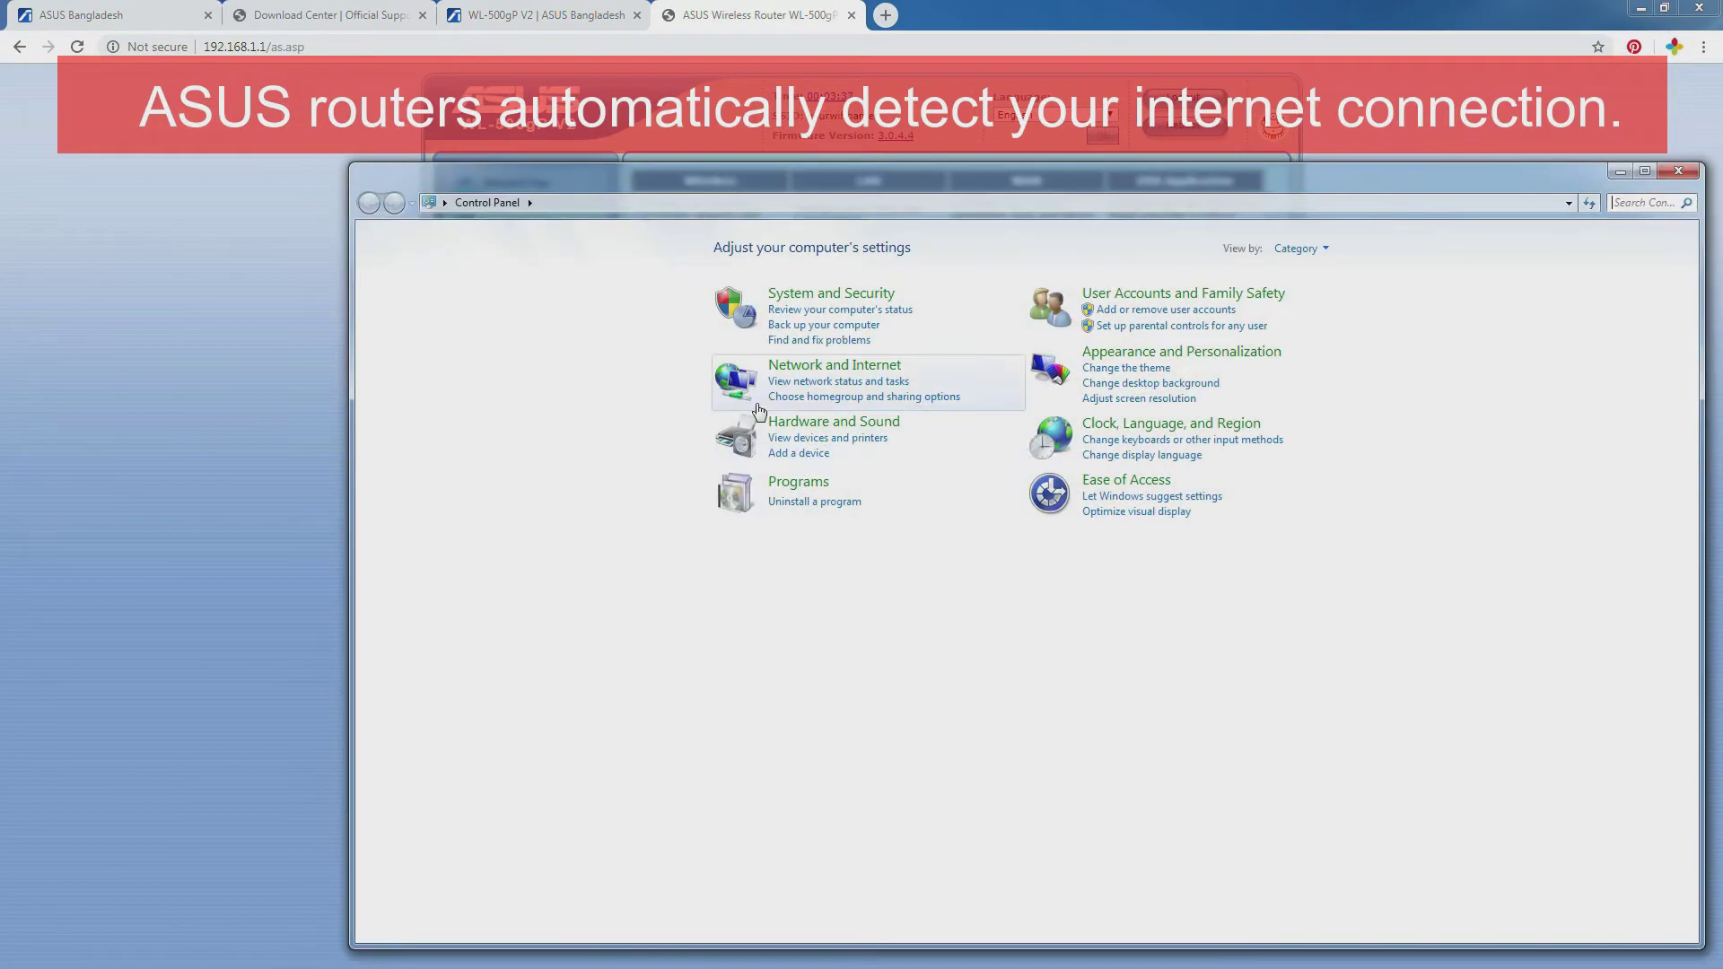
left_click(799, 370)
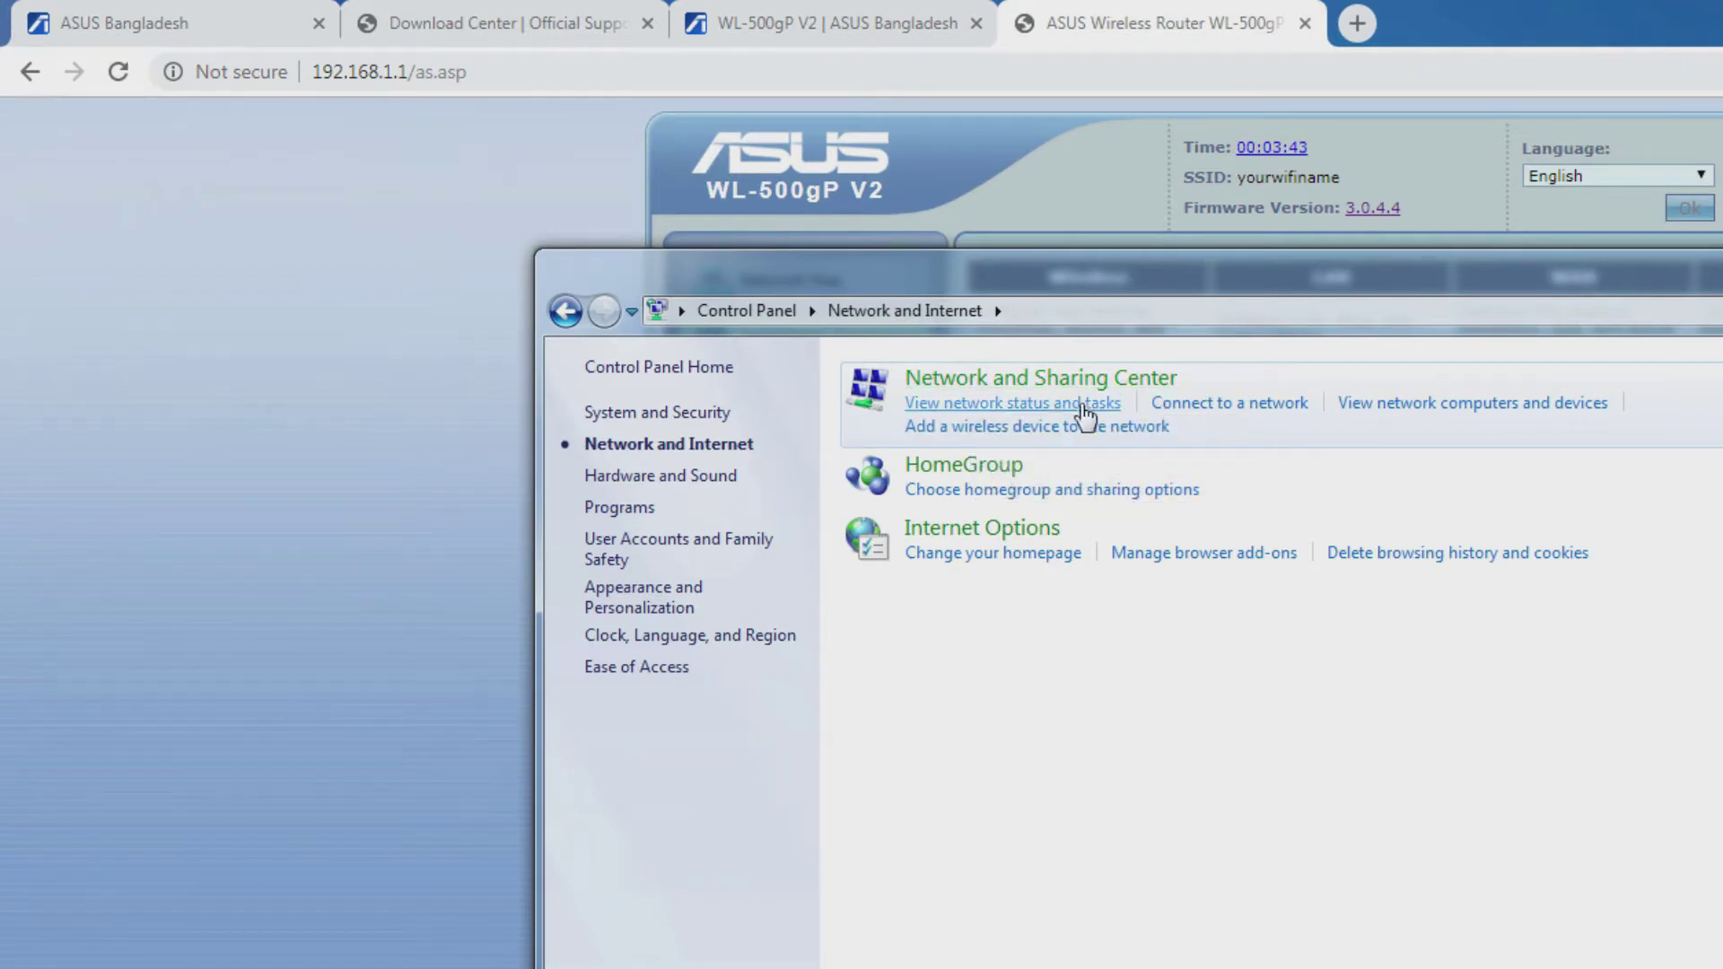
left_click(1030, 407)
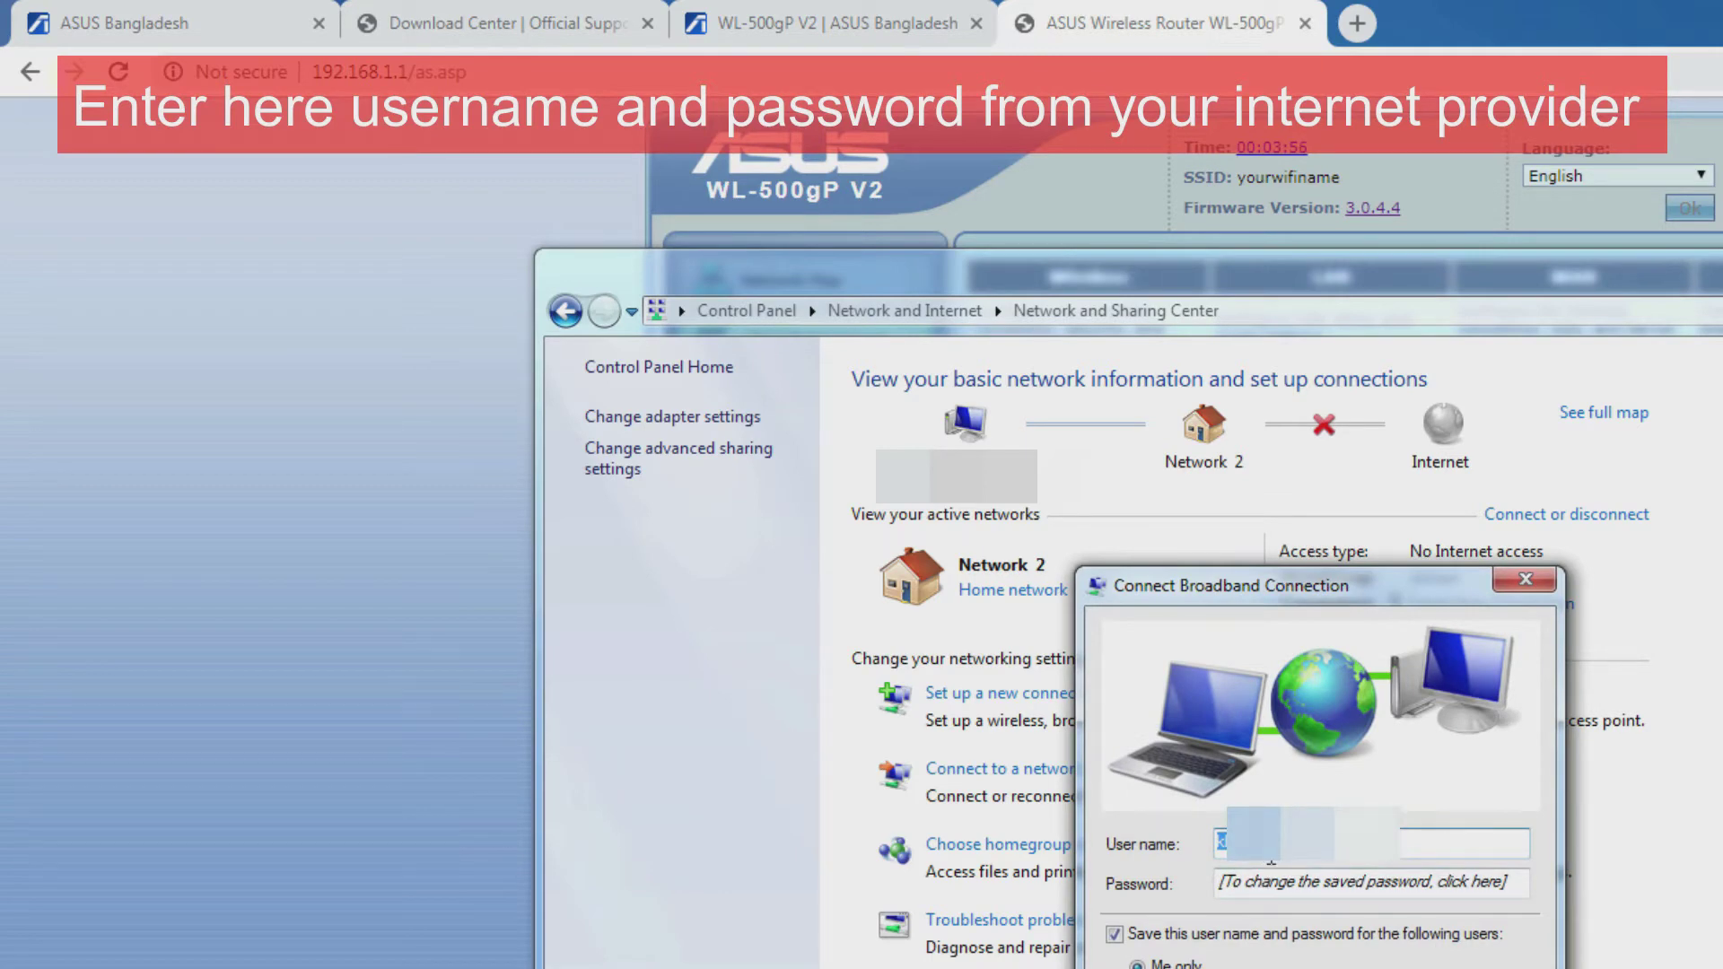
left_click(1353, 877)
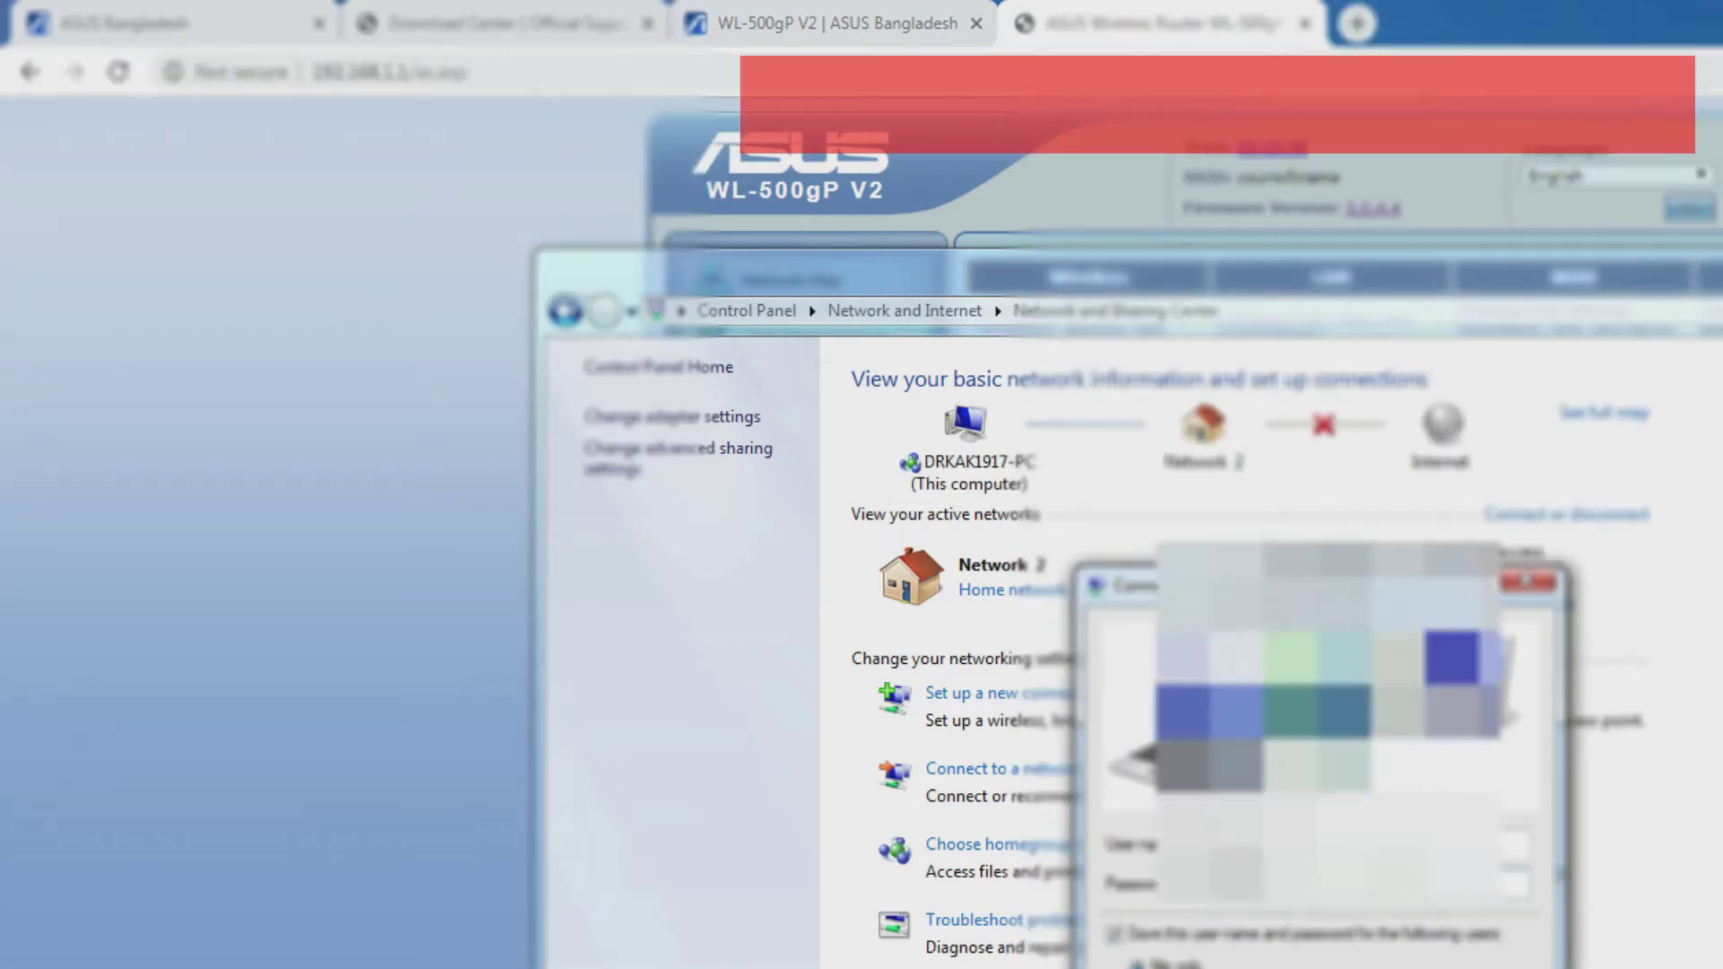
type("*****")
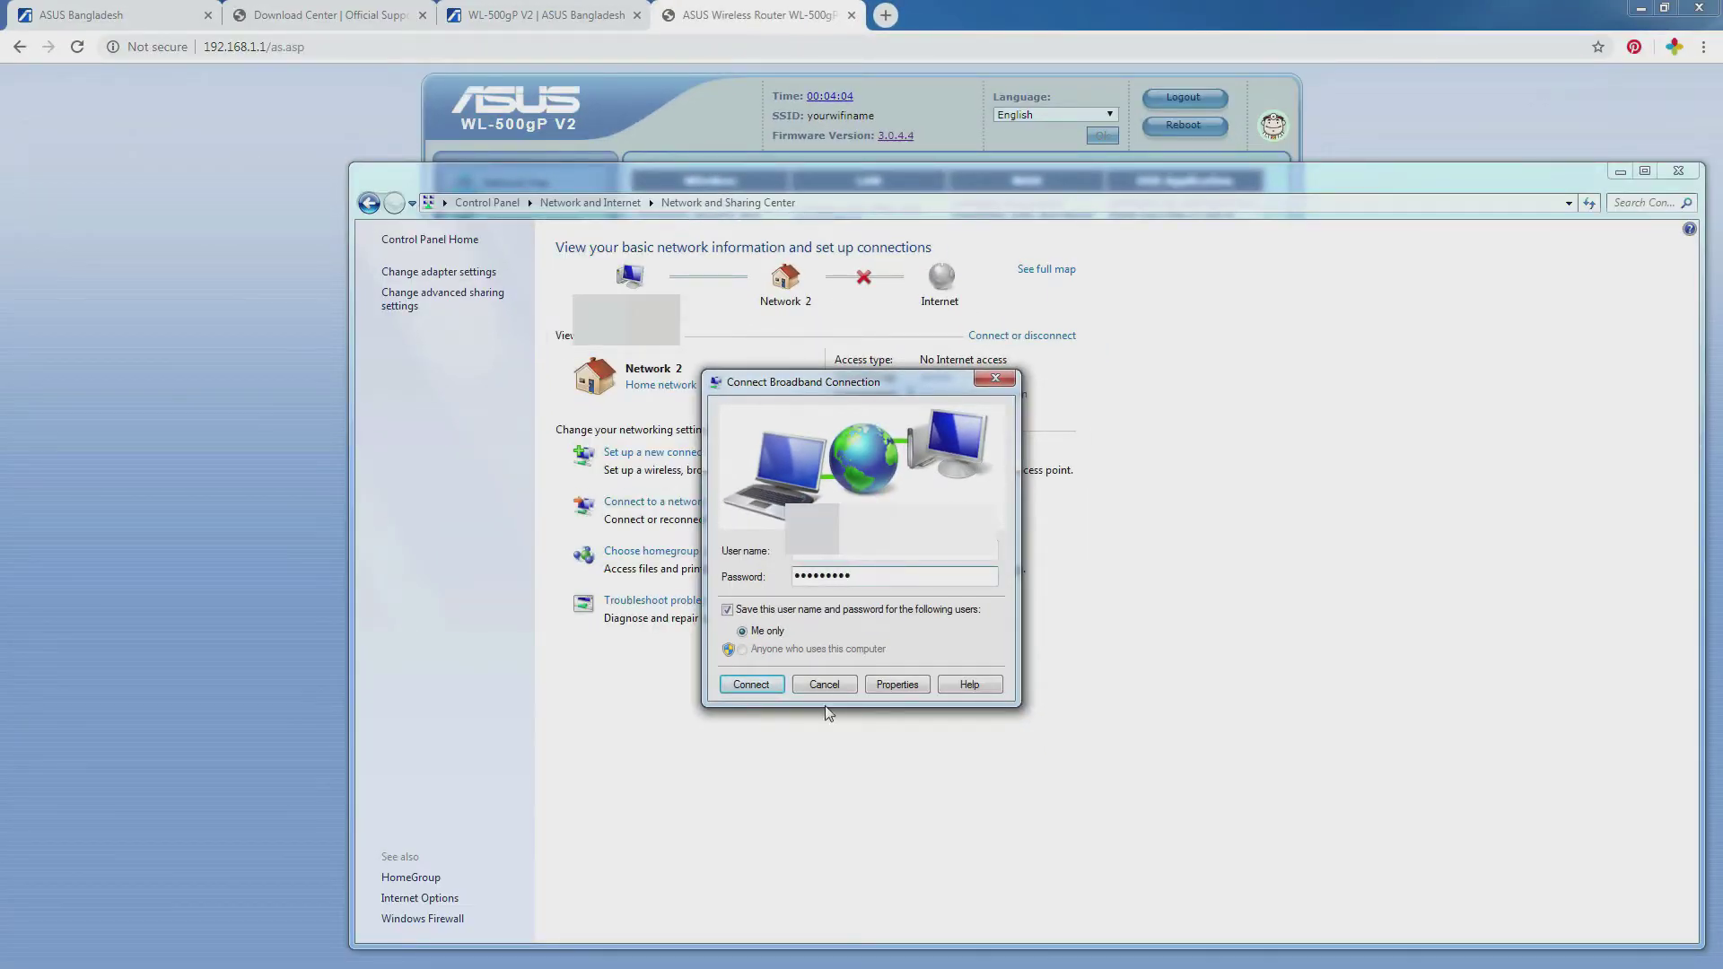
left_click(750, 685)
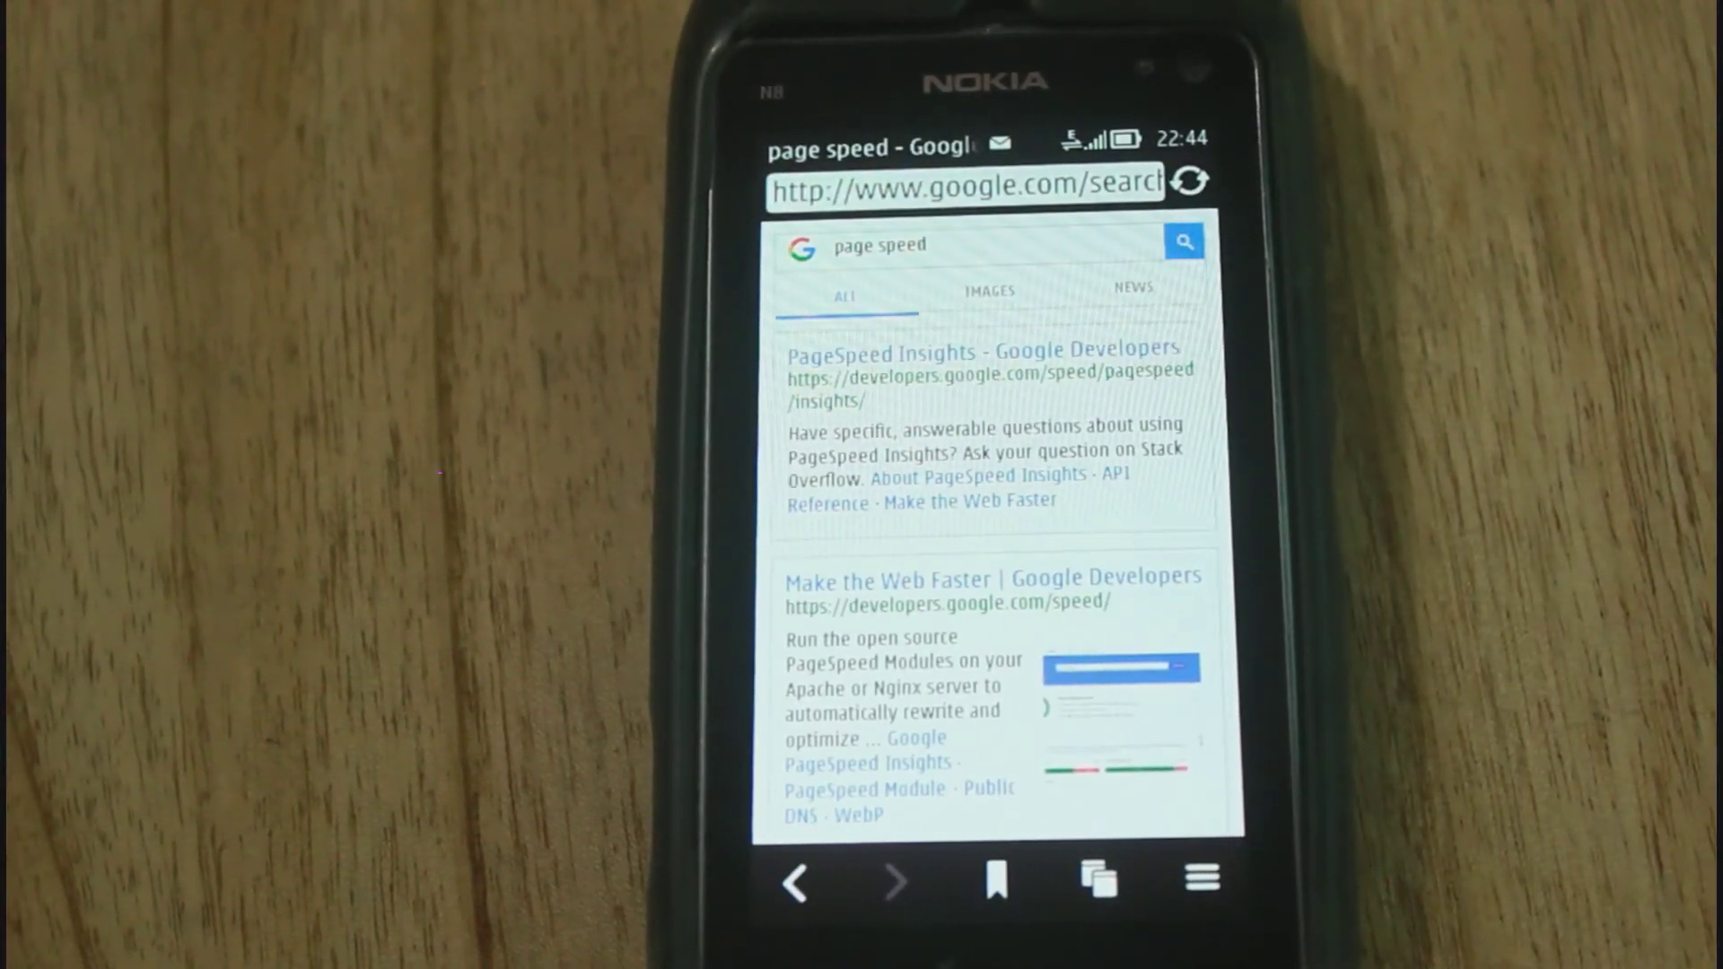
scroll(996, 538, "down", 10)
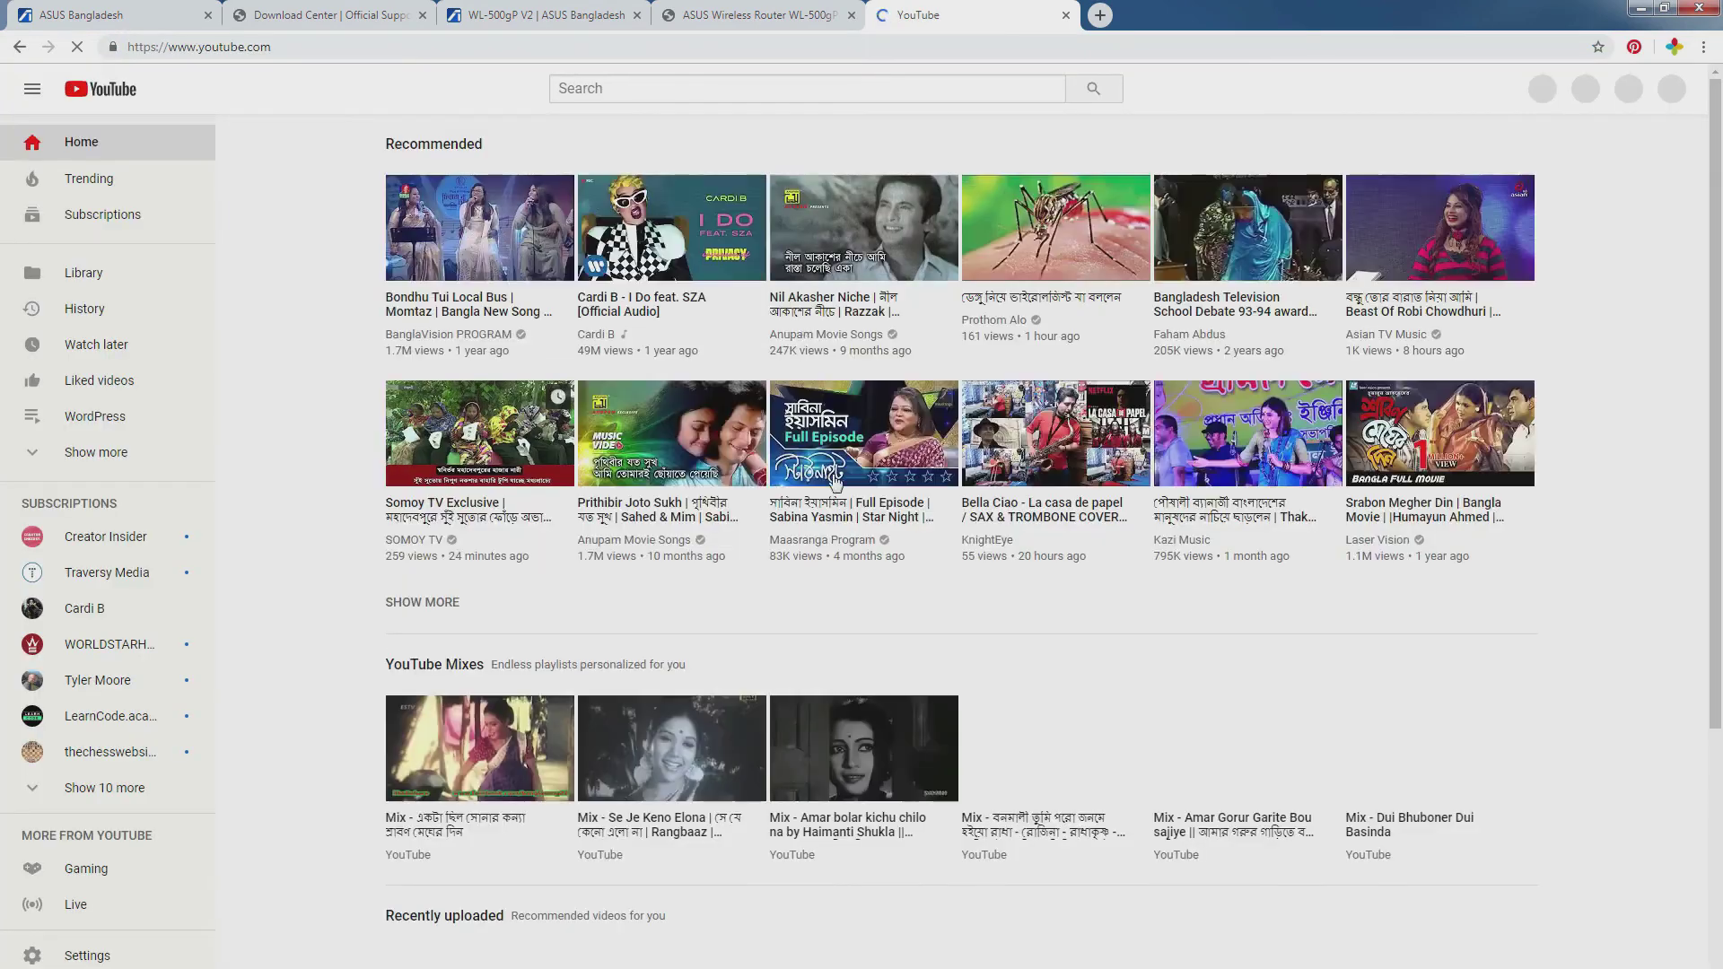
scroll(1059, 570, "down", 4)
scroll(1011, 69, "down", 1)
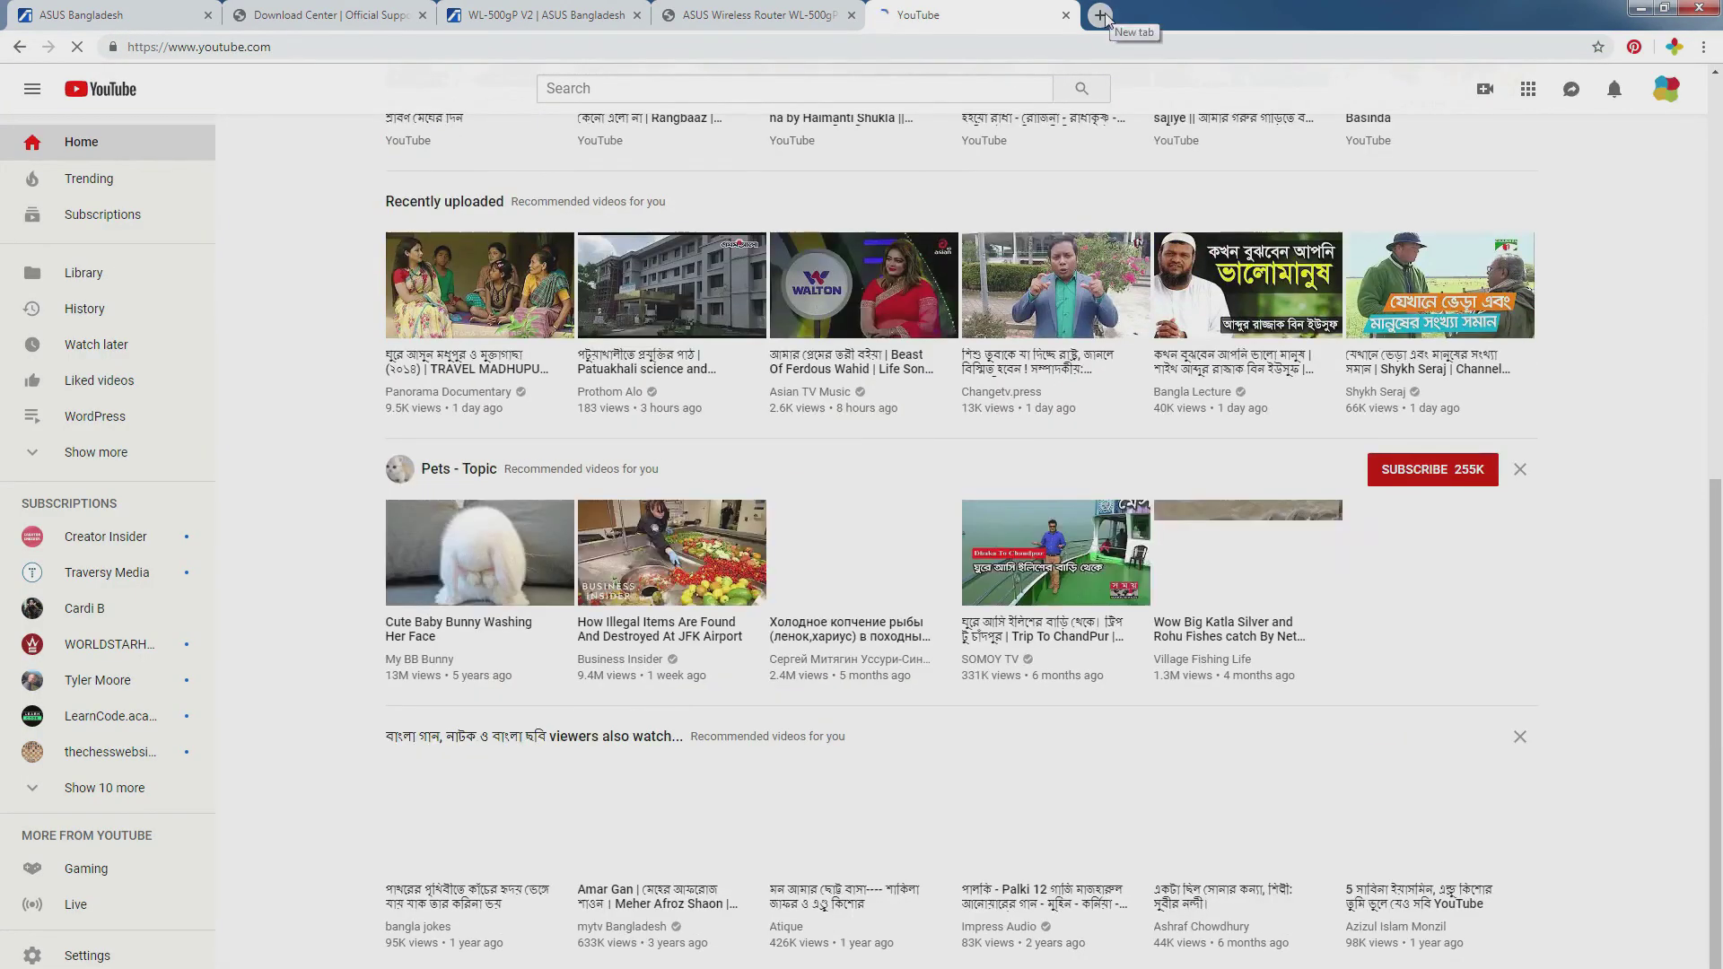
Open a new Chrome tab and load reddit.com from its shortcut tile.
left_click(1100, 14)
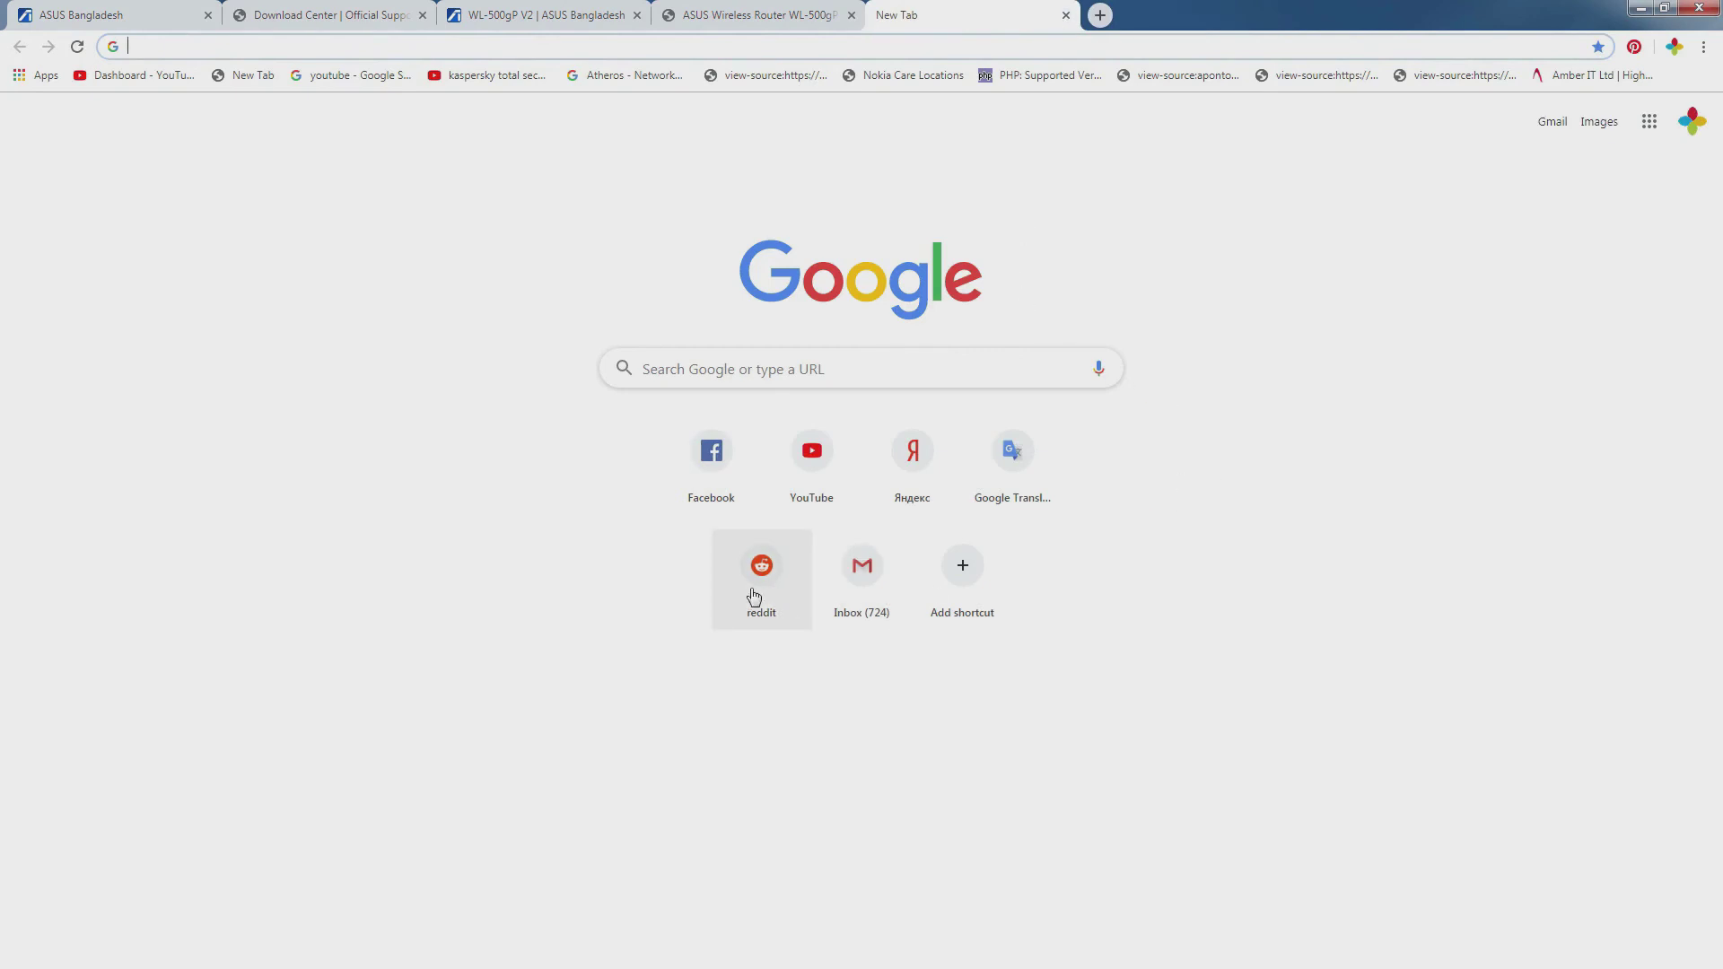
left_click(770, 598)
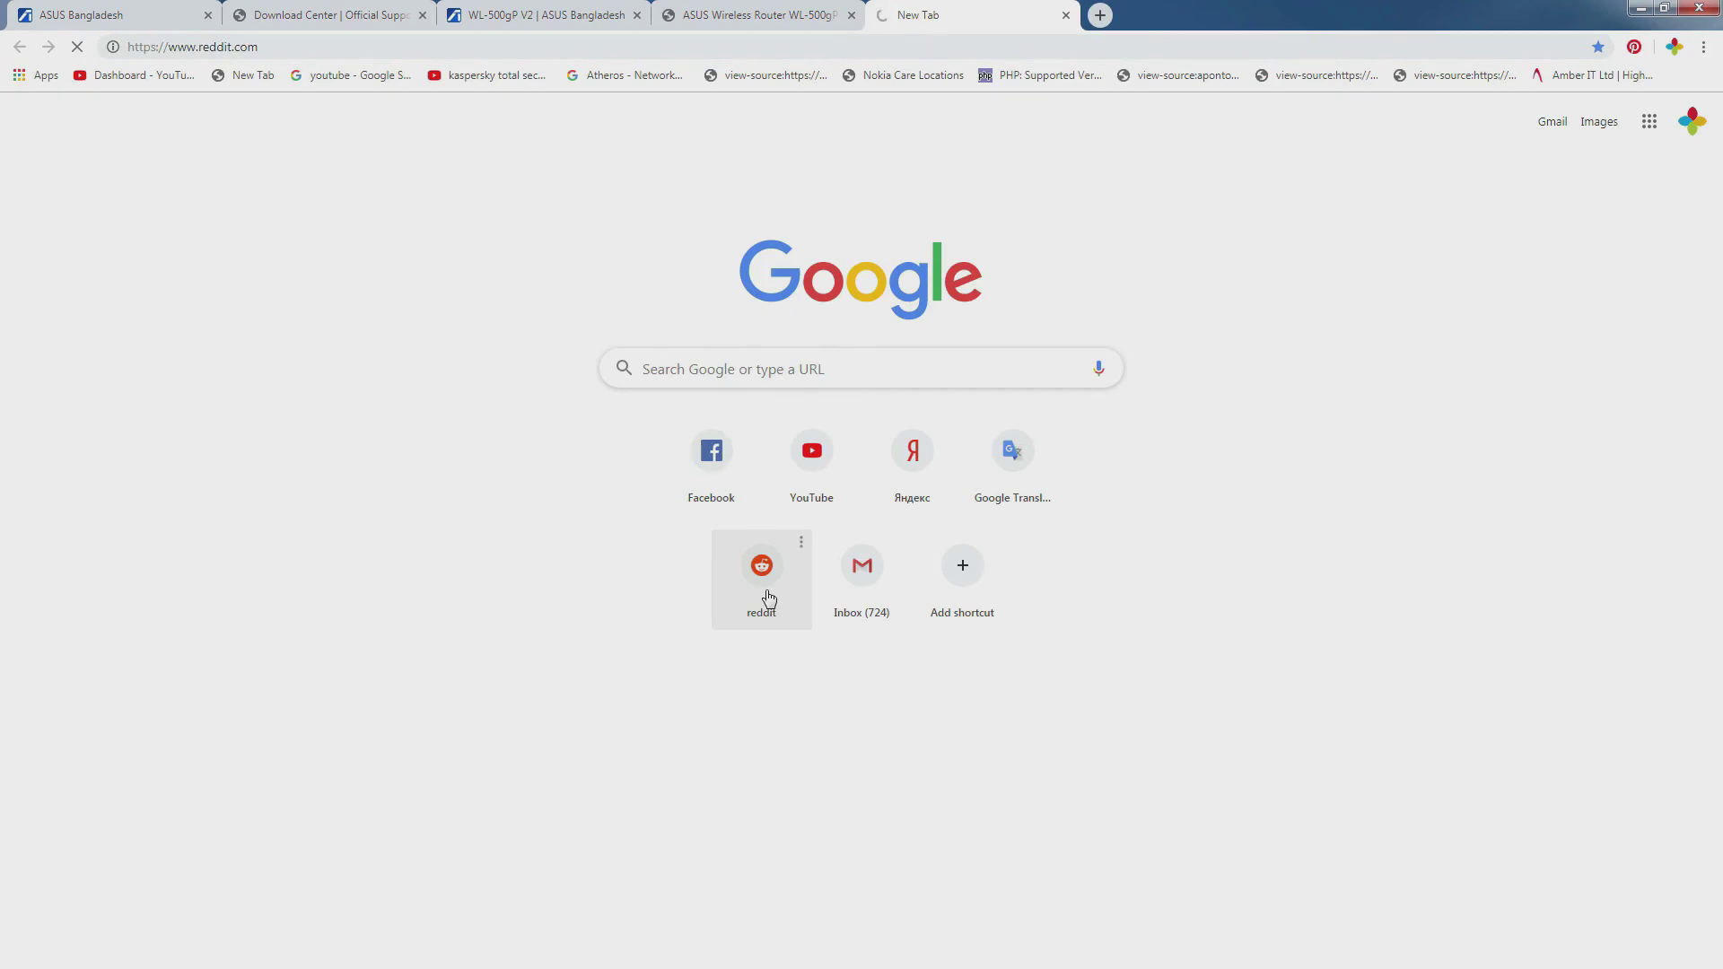